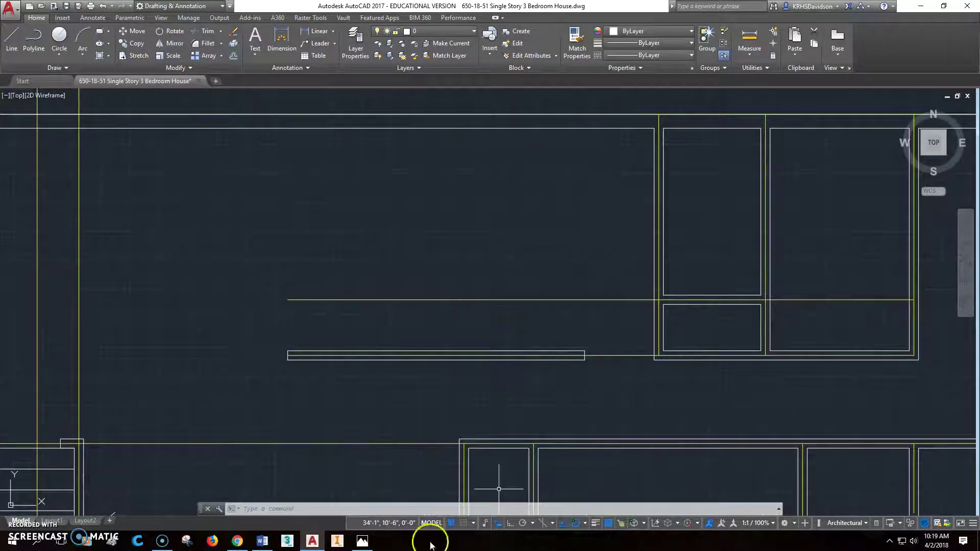
Step: Show the reference image '650-18-51 Single Story 3 bedroom house.jpg' in Photos
click(362, 541)
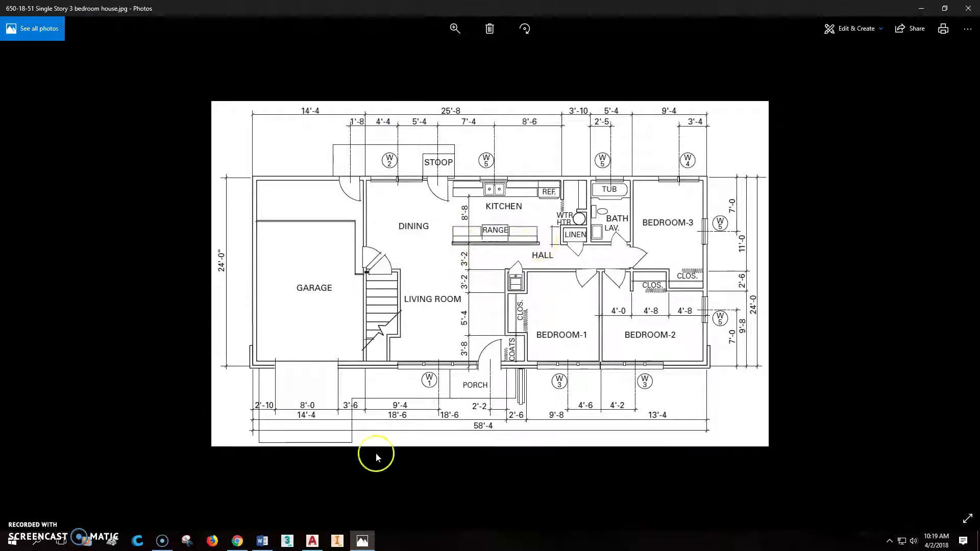
Step: Offset the strip's top edge 24 inches upward as the counter's back line
click(311, 540)
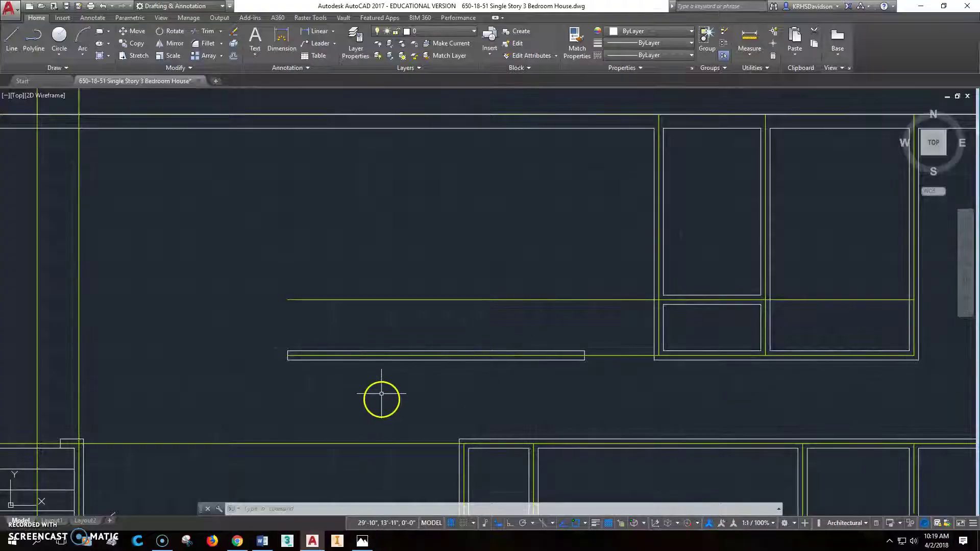
middle_drag(381, 399, 409, 365)
scroll(349, 335, up, 2)
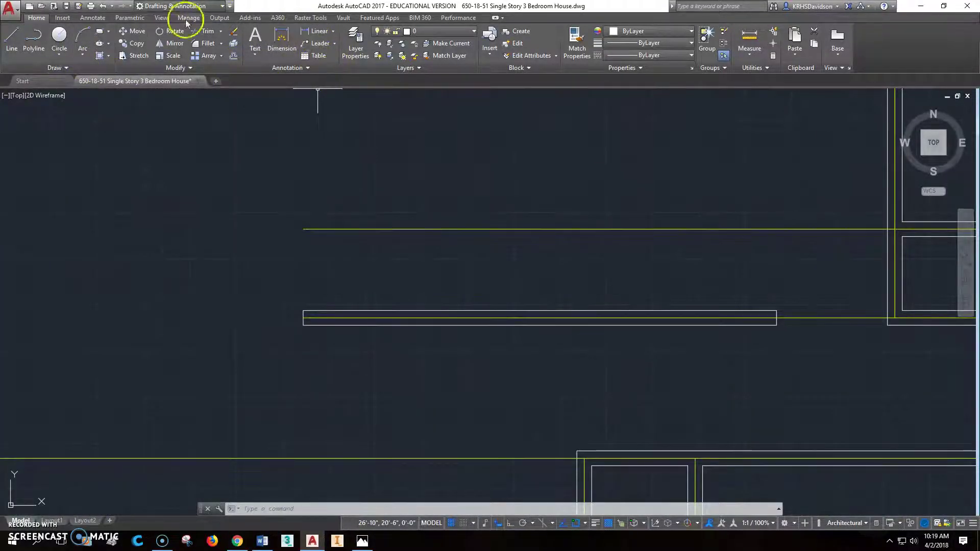
click(233, 57)
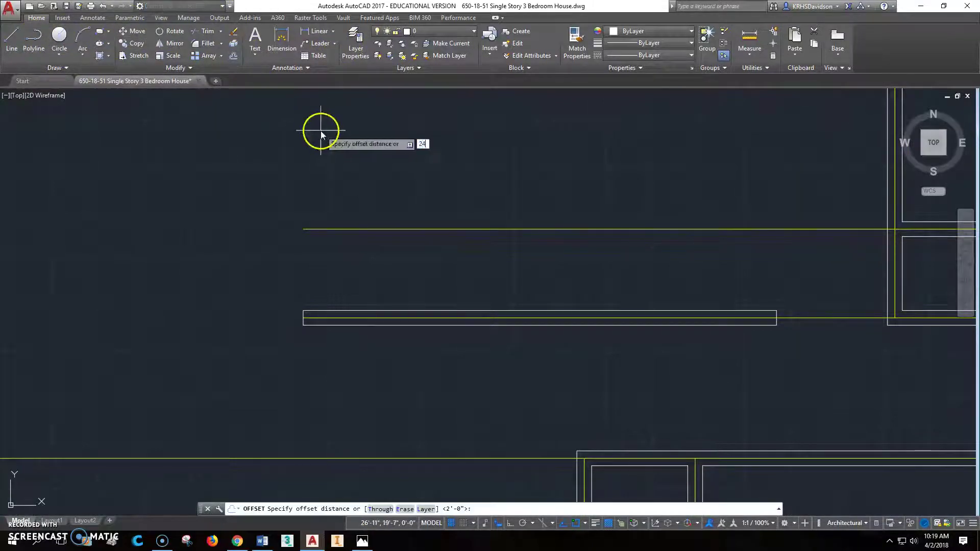
text(24)
key(Return)
click(593, 310)
click(607, 280)
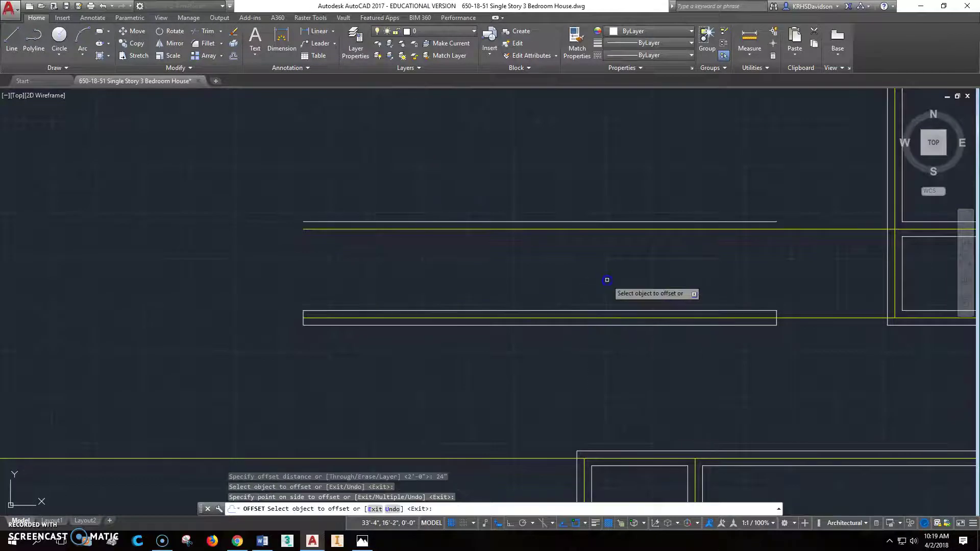
scroll(549, 281, up, 2)
scroll(490, 289, down, 2)
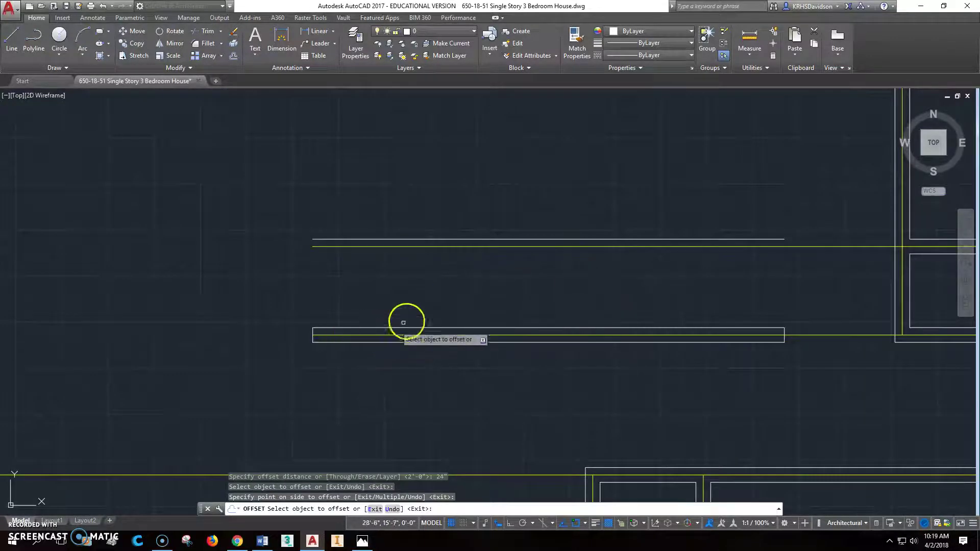
key(Escape)
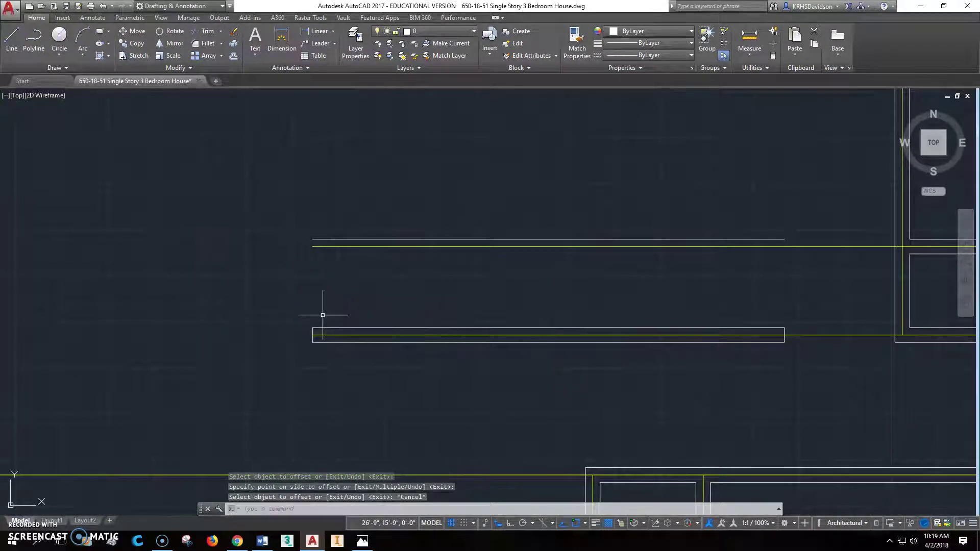
Step: Draw vertical lines joining both ends of the new line down to the strip
click(11, 37)
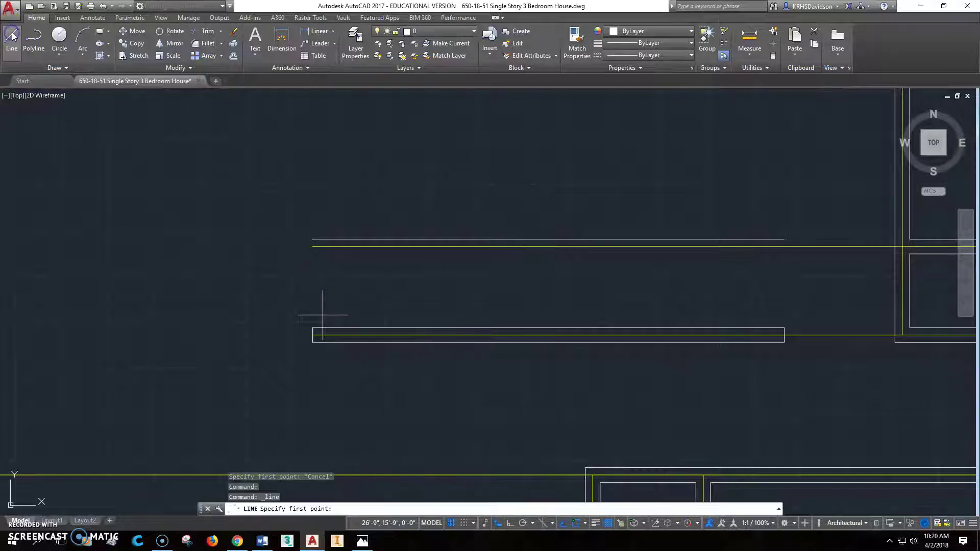
click(313, 239)
click(312, 328)
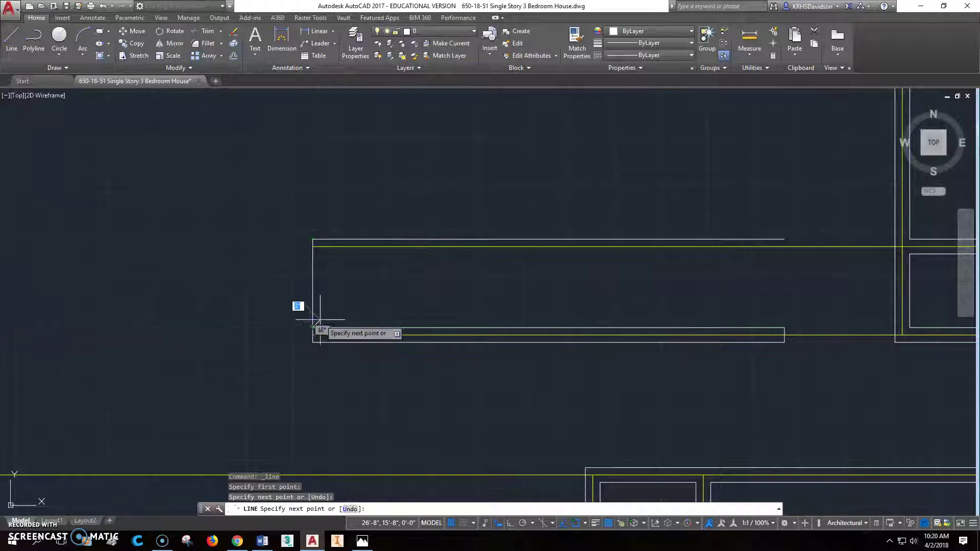
key(Escape)
key(space)
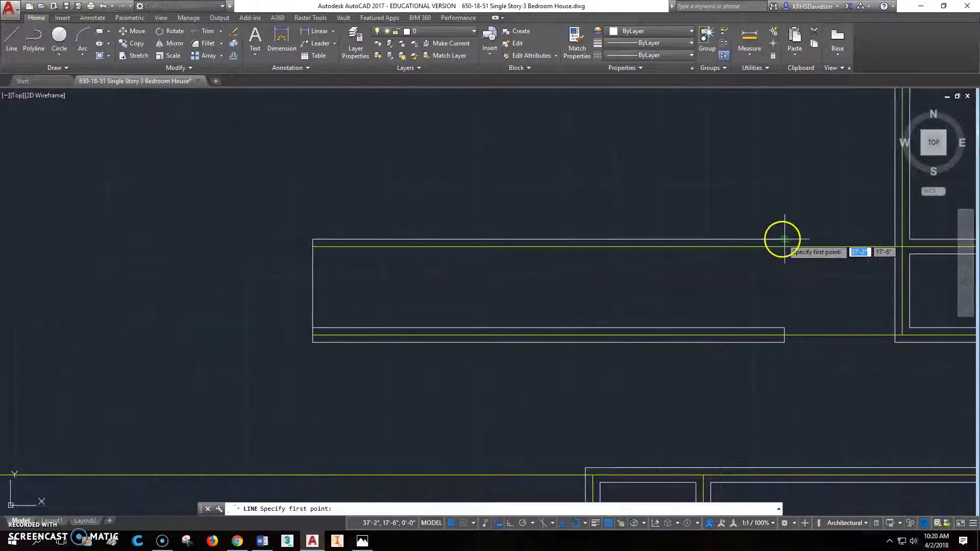
click(784, 239)
click(784, 328)
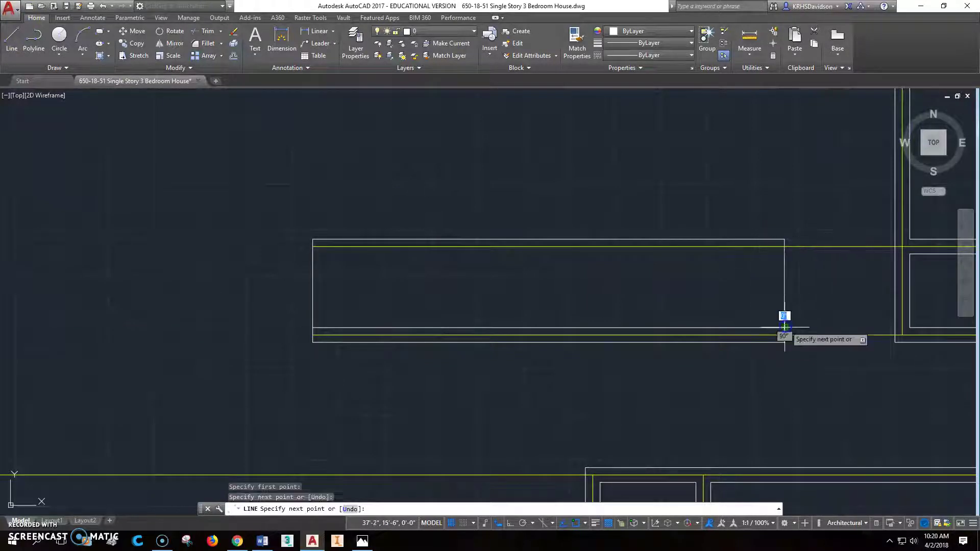
key(Escape)
key(Escape)
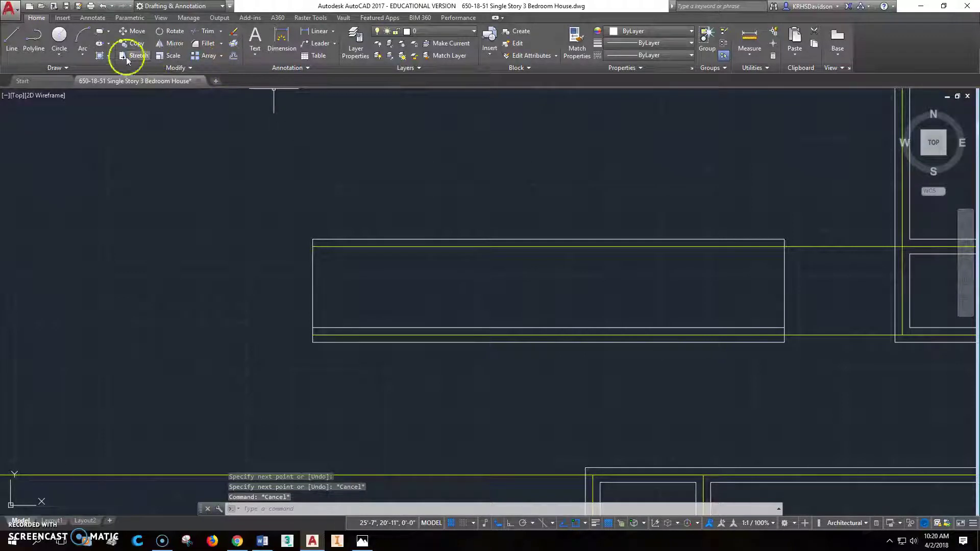
Step: Move the counter's left side line 2 inches to the right with Ortho on
click(142, 33)
click(312, 263)
click(337, 274)
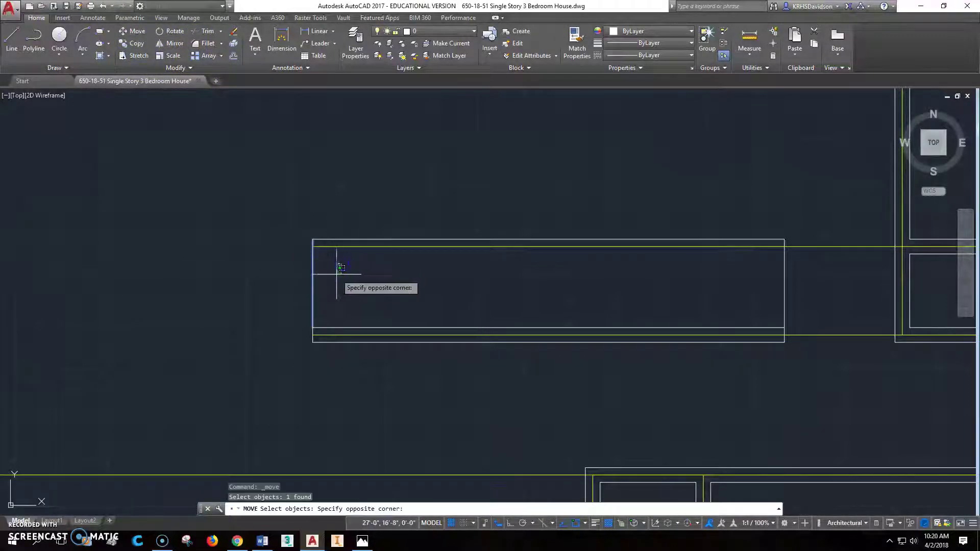
click(342, 272)
key(Return)
click(346, 264)
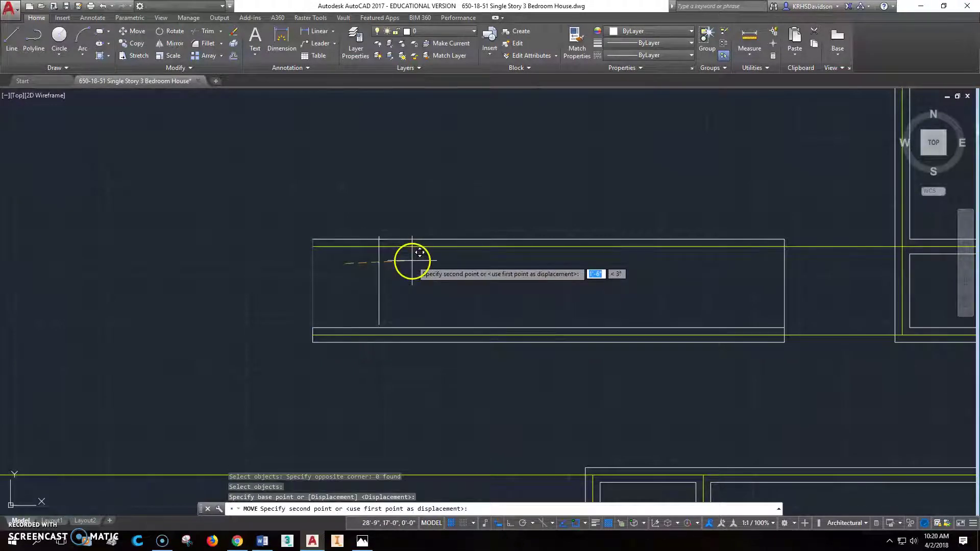
key(F8)
text(2)
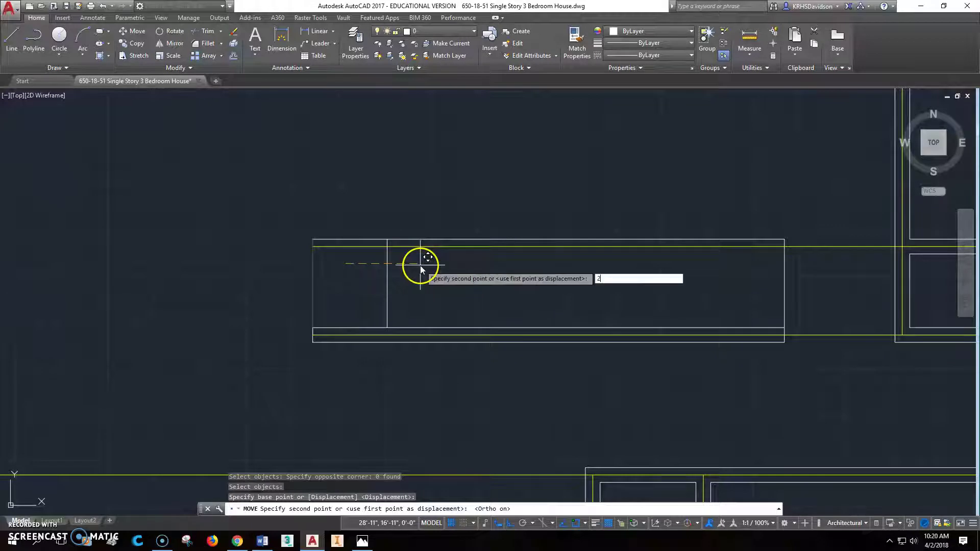
key(Return)
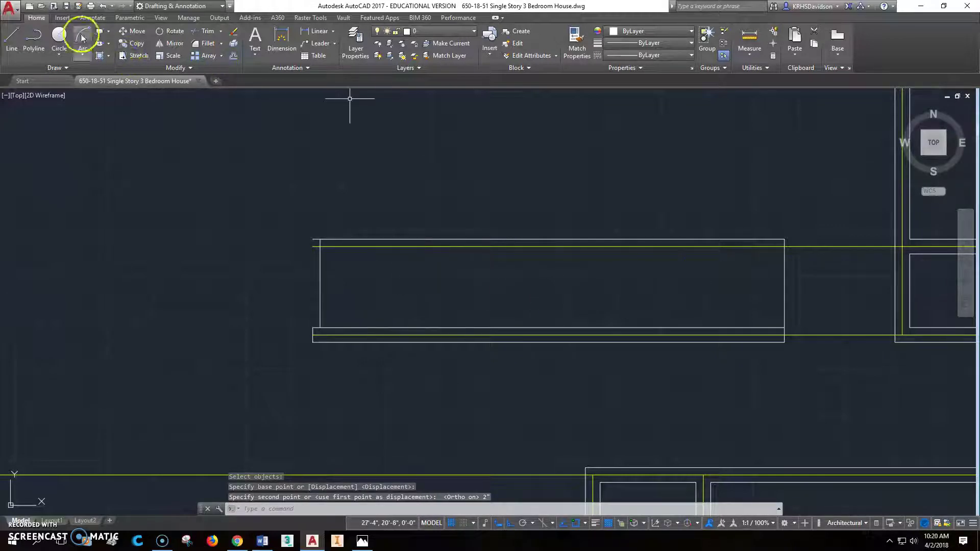
Step: Move the counter's right side line 2 inches to the left
click(135, 31)
click(794, 278)
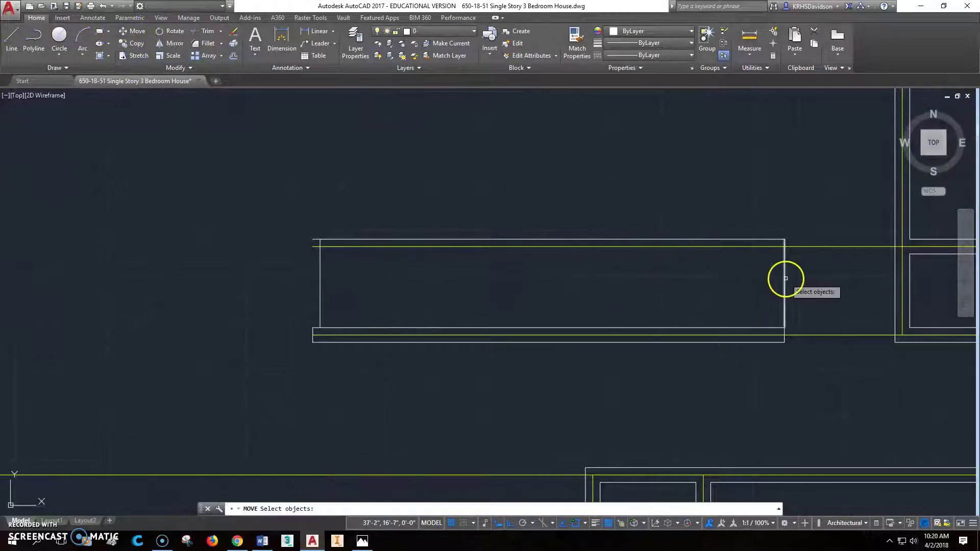
click(755, 278)
click(750, 280)
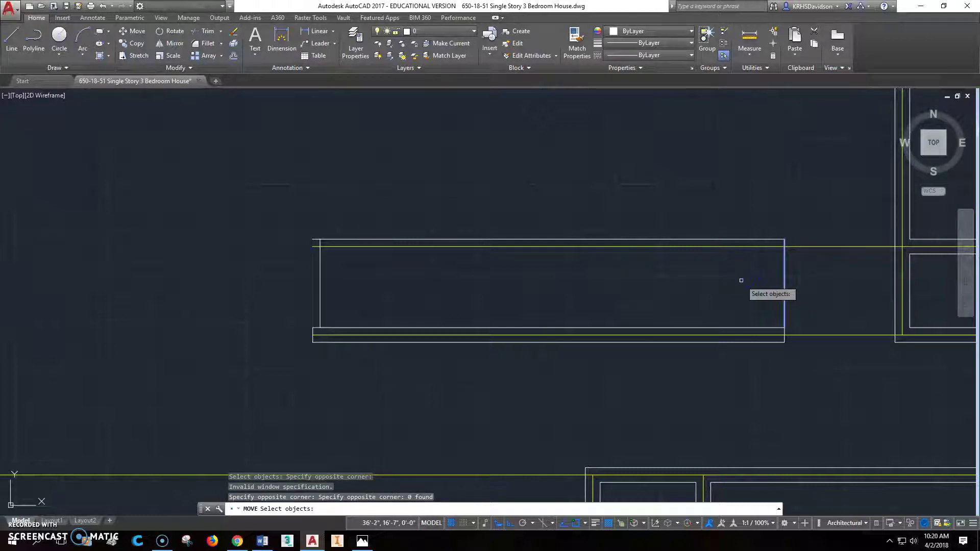
key(Return)
click(741, 281)
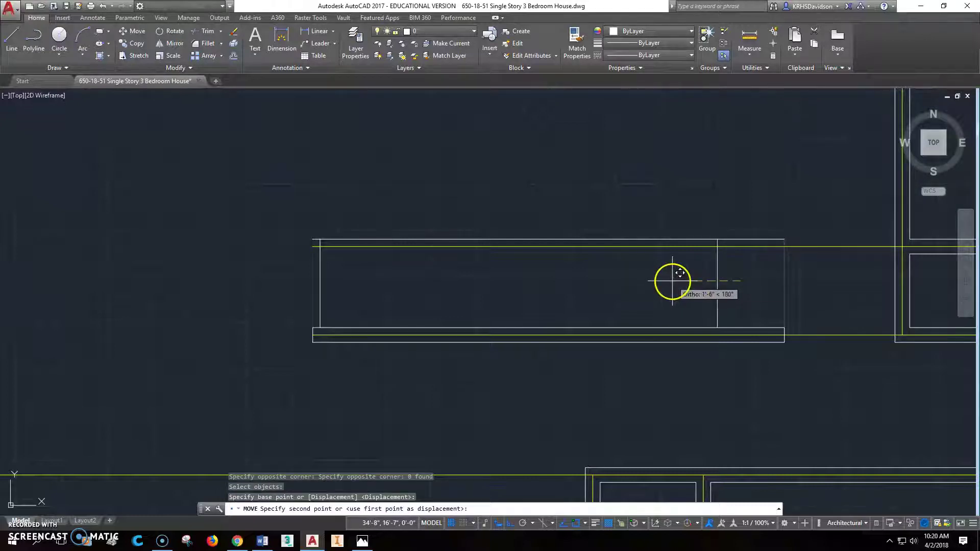
text(2")
key(Return)
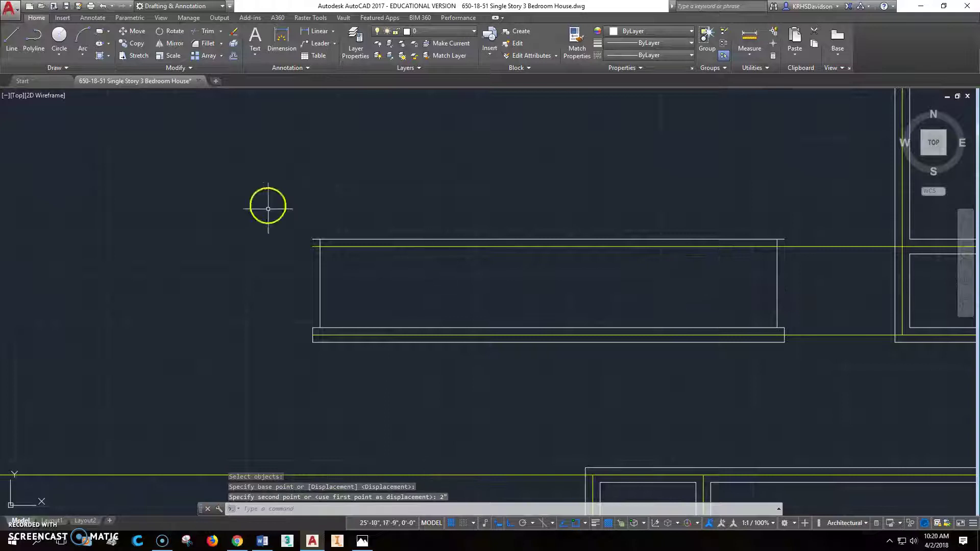
key(Escape)
key(Escape)
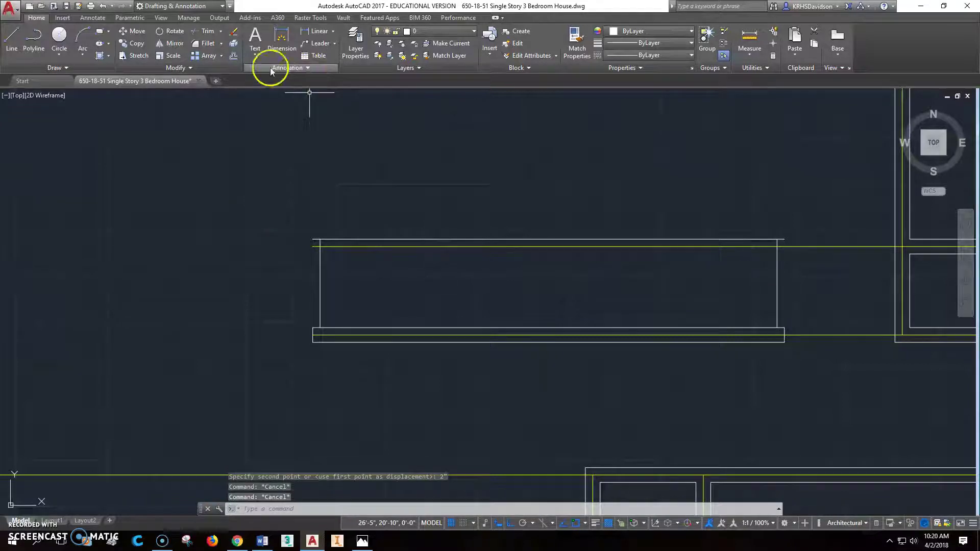
Step: Fillet the counter's top line with the left and right side lines to close both corners
click(207, 44)
click(320, 258)
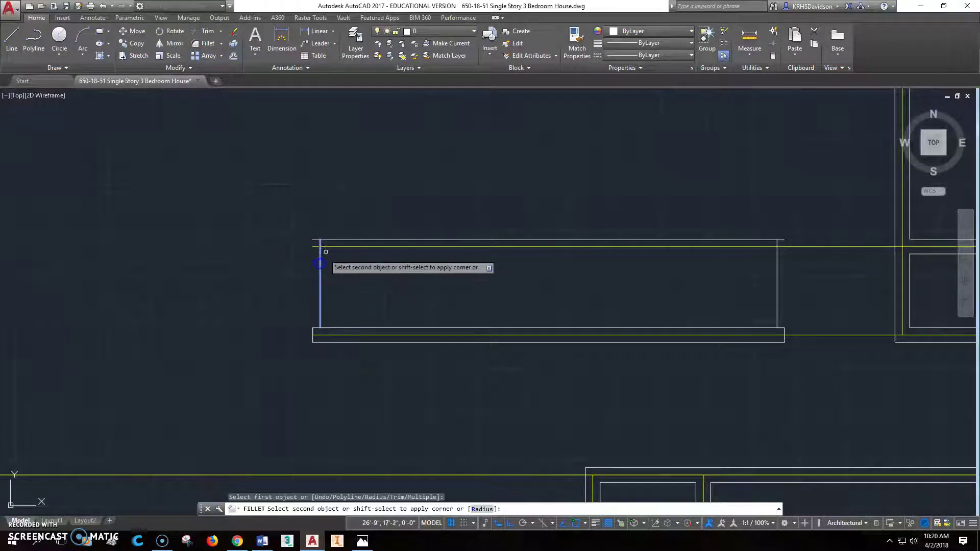
click(329, 240)
right_click(792, 196)
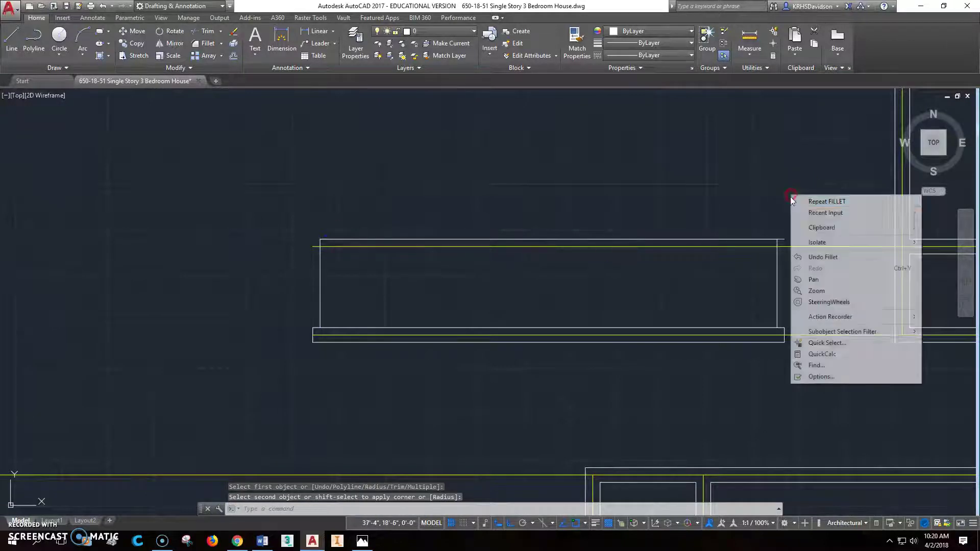
click(816, 201)
click(775, 240)
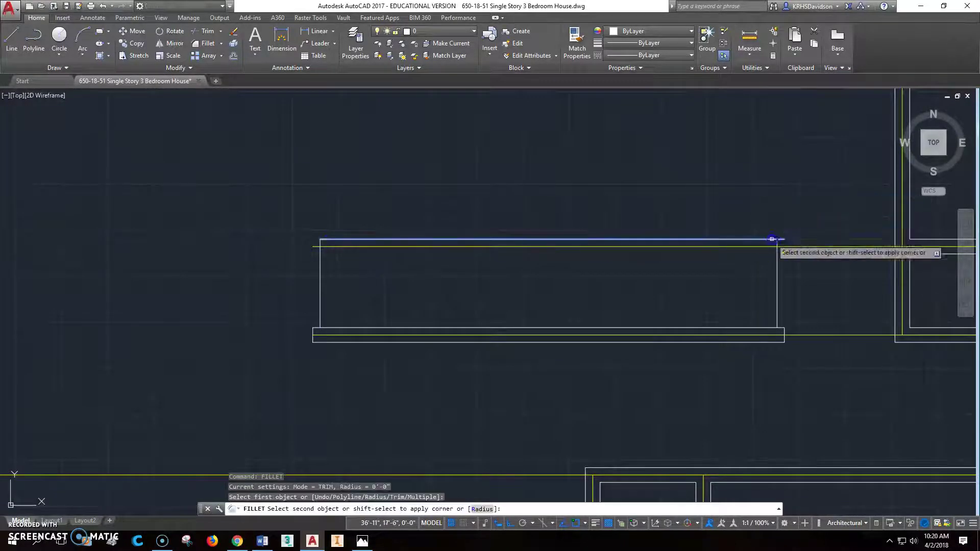
click(777, 262)
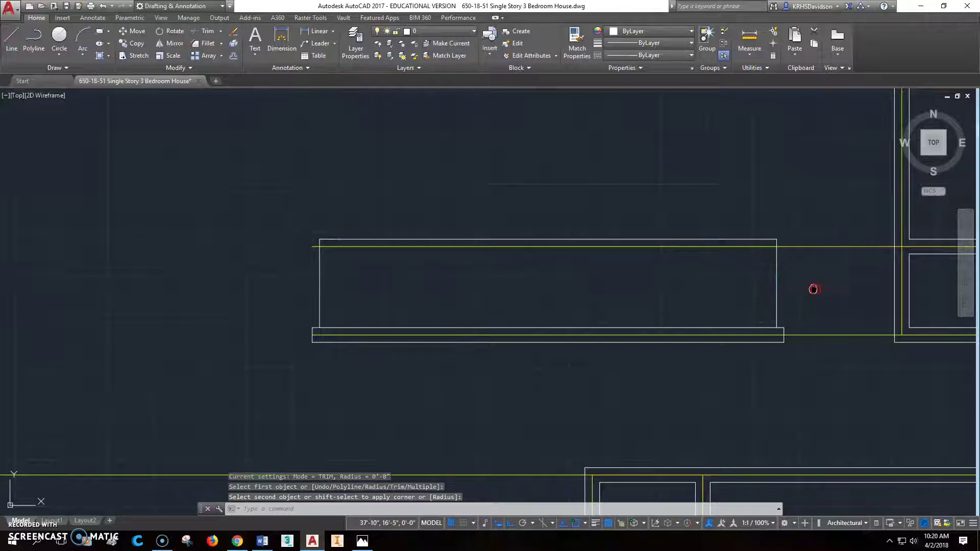
Step: Pull the yellow construction line's left end back to the wall intersection
middle_drag(814, 287, 710, 305)
key(Escape)
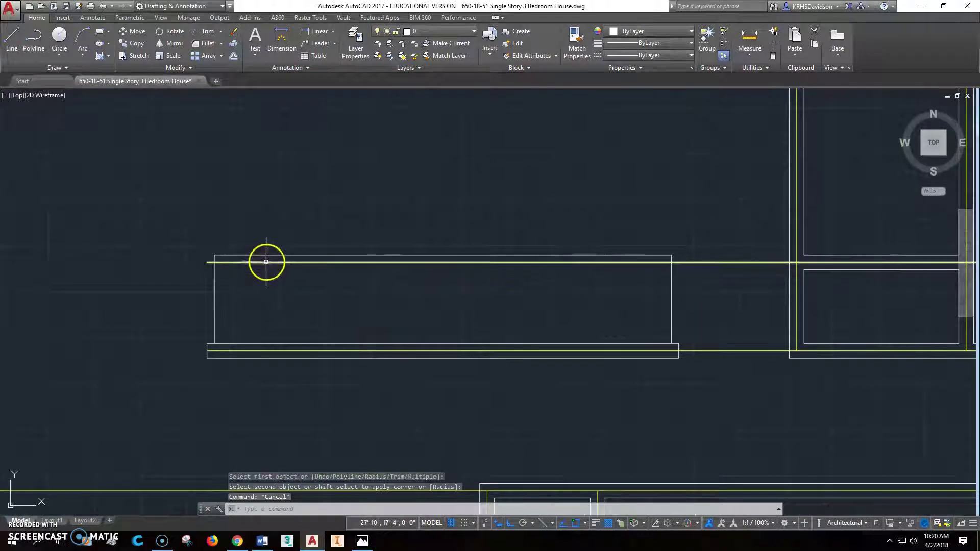
click(245, 263)
click(207, 262)
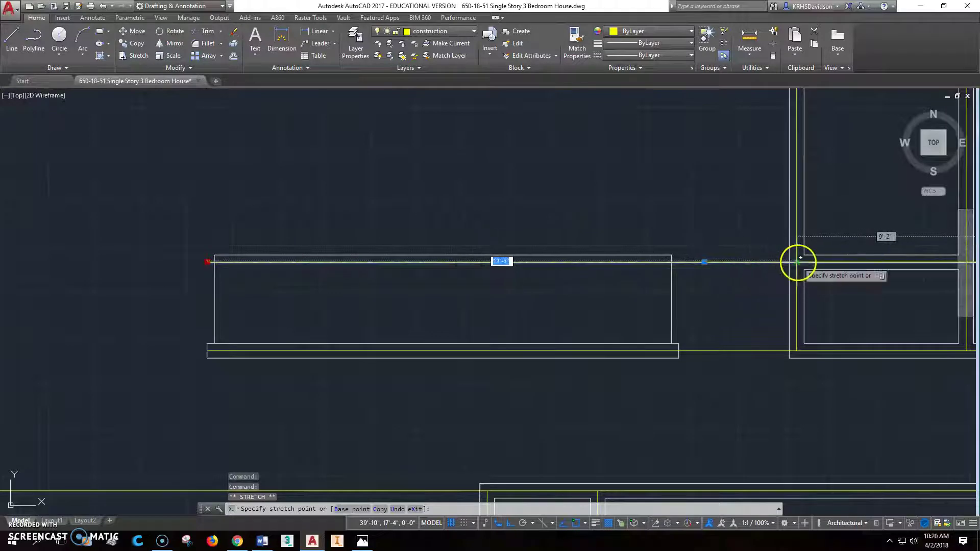
click(797, 263)
key(Escape)
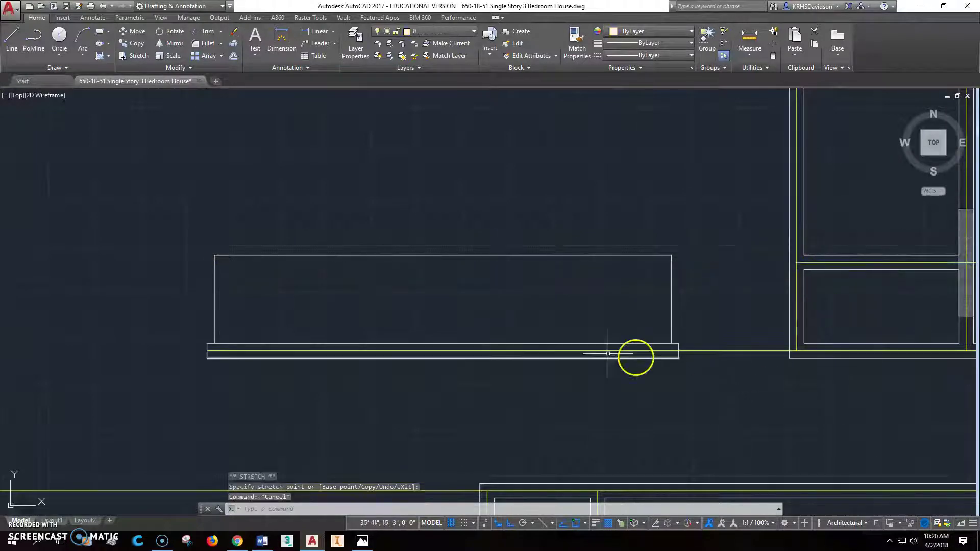
middle_drag(433, 292, 434, 343)
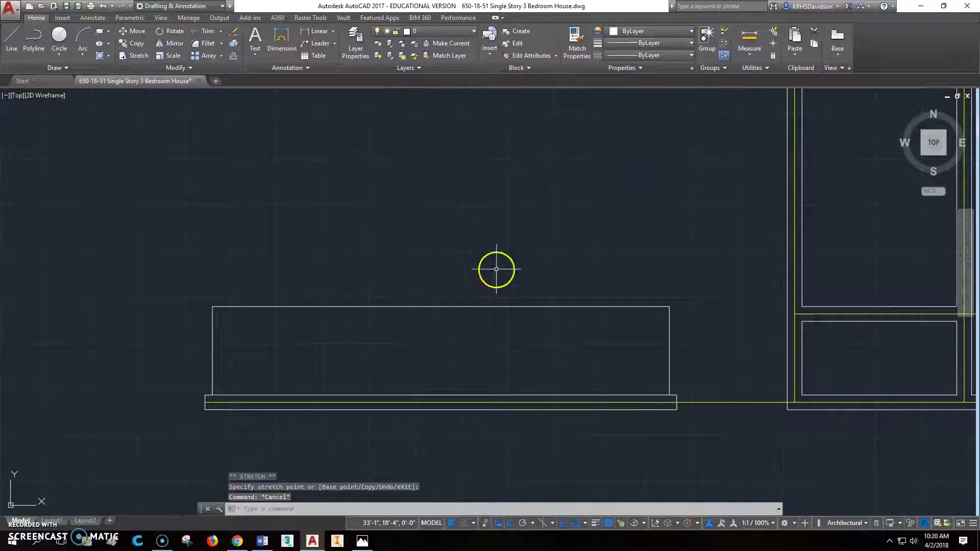
mouse_move(497, 269)
middle_down()
mouse_move(480, 342)
mouse_move(480, 328)
middle_up()
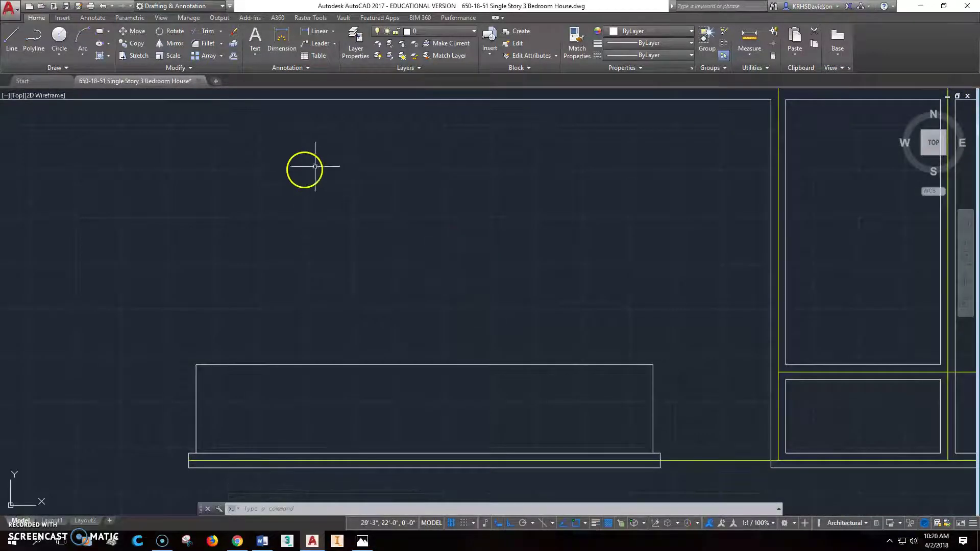
Step: Offset the top wall line 24 inches downward as the countertop edge
click(233, 56)
text(2)
key(Return)
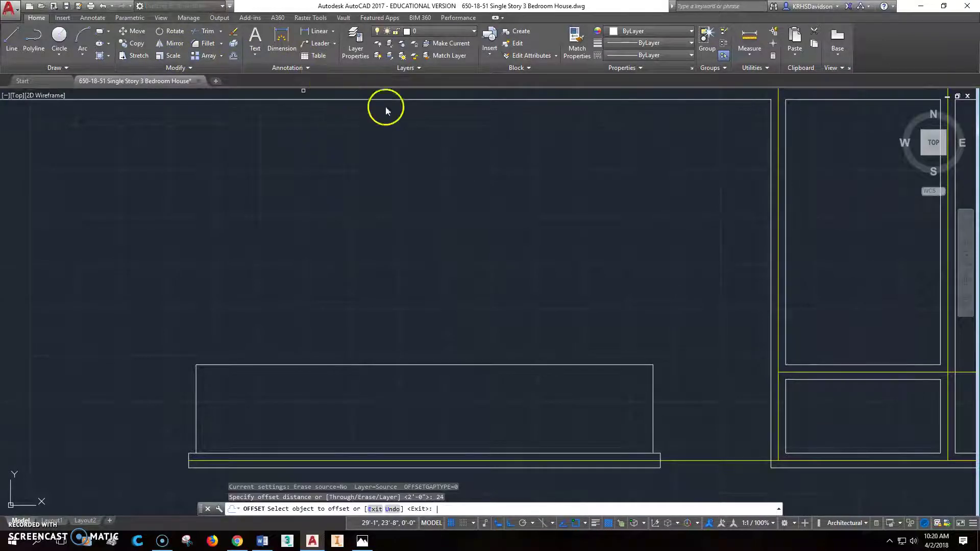
click(400, 100)
click(392, 142)
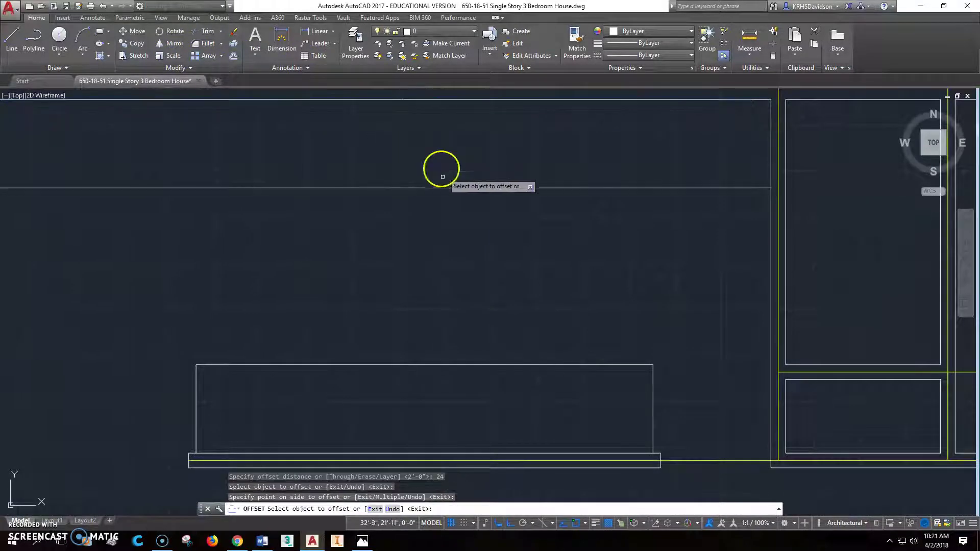
key(Escape)
key(Escape)
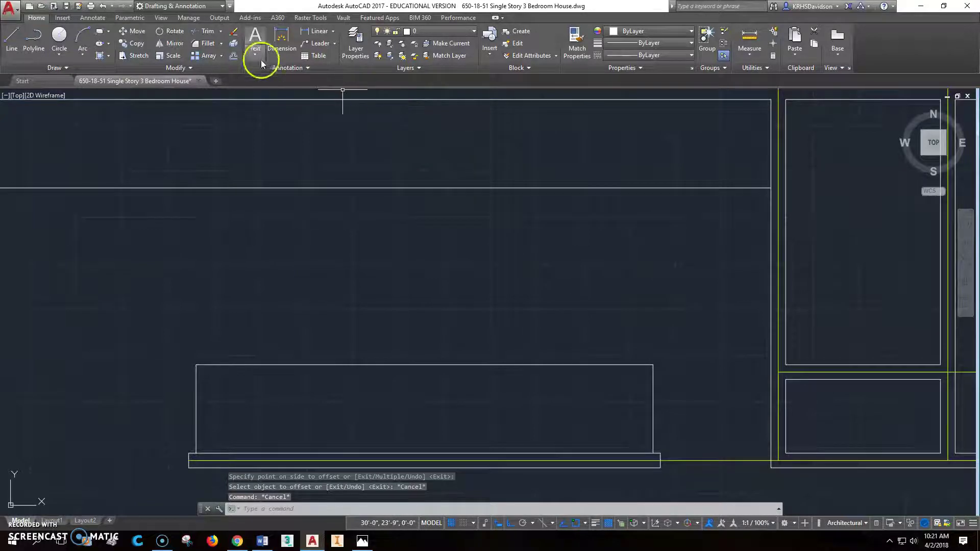
Step: Copy the lower rectangle's left line up to the top wall line using Perpendicular snap
click(136, 45)
click(194, 392)
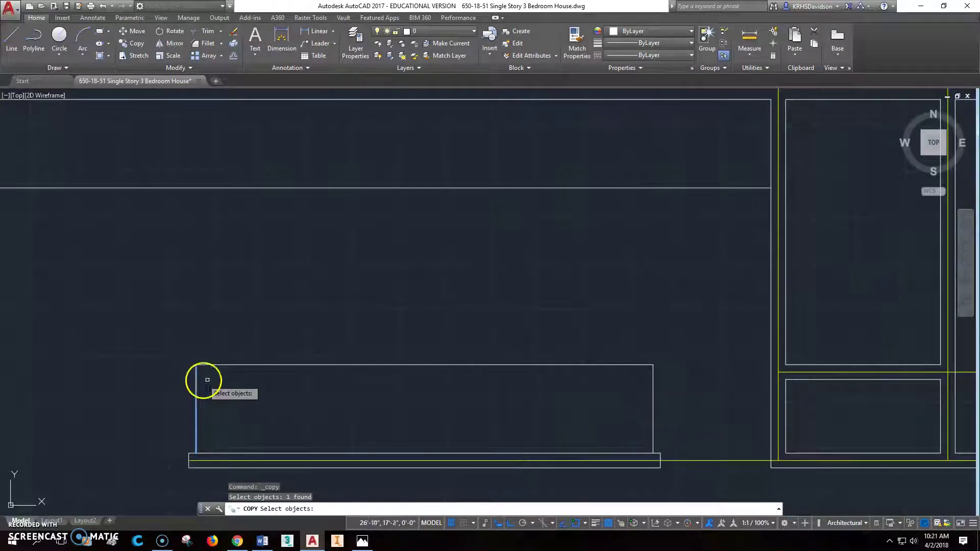
key(Return)
drag(197, 366, 210, 121)
shift+right_click(210, 122)
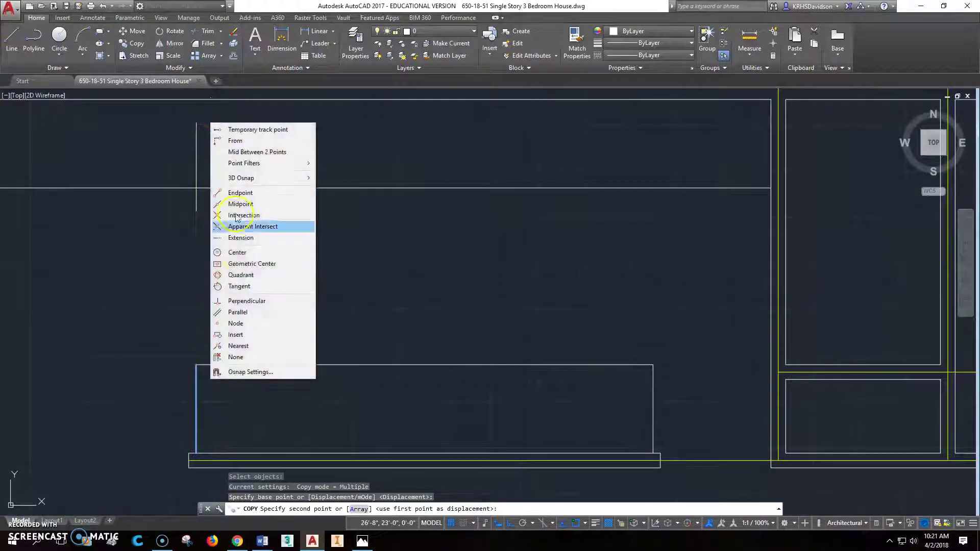
click(219, 301)
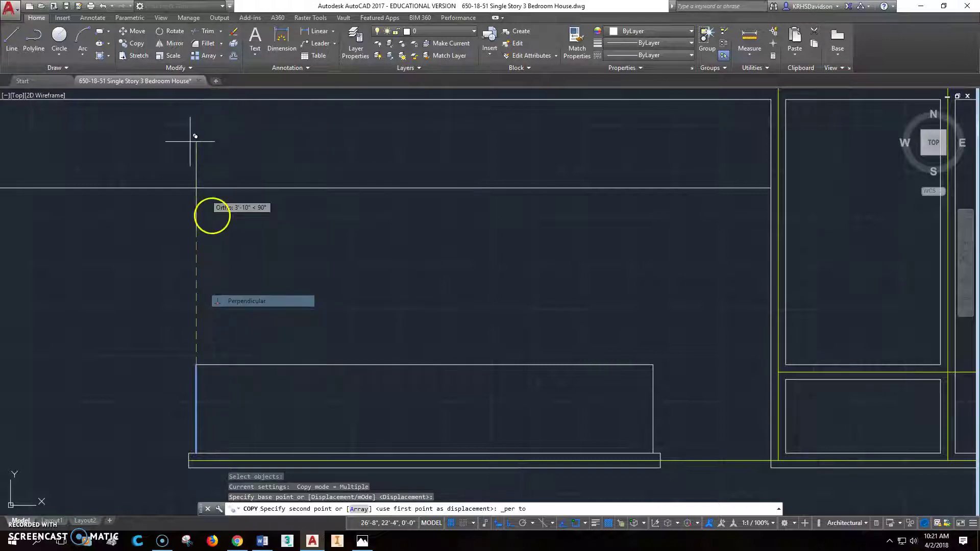
click(216, 131)
key(Escape)
middle_drag(217, 212, 263, 253)
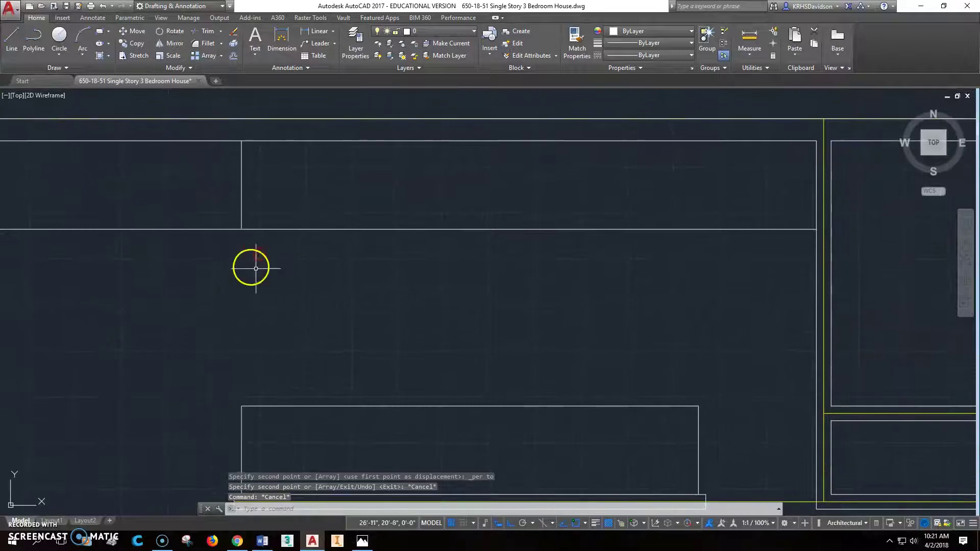
Step: Trim the excess countertop line left of the copied vertical line
click(212, 32)
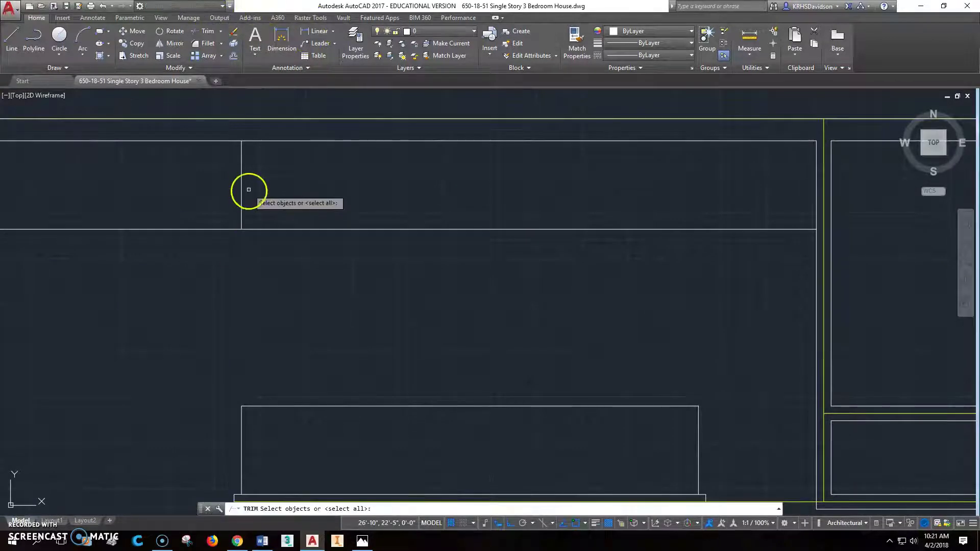
click(241, 190)
right_click(190, 185)
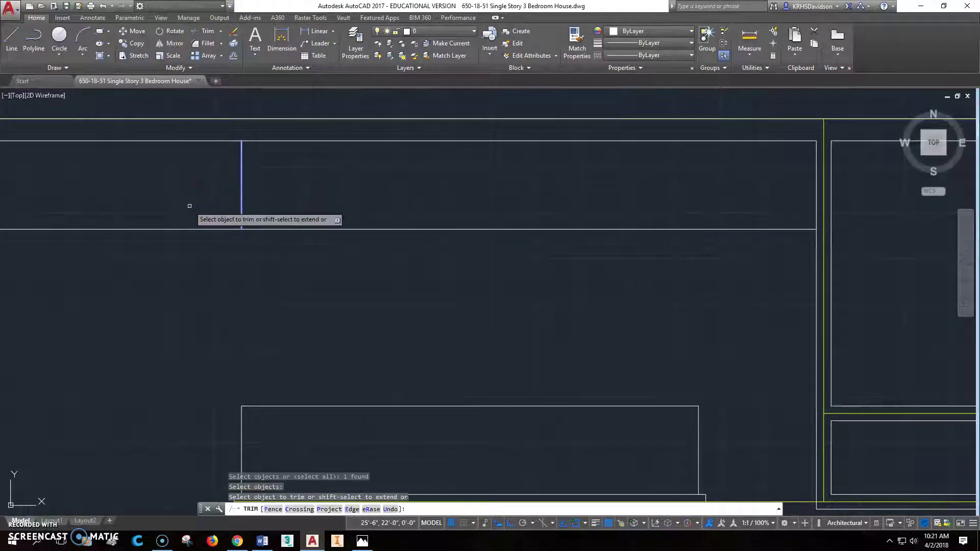
click(186, 228)
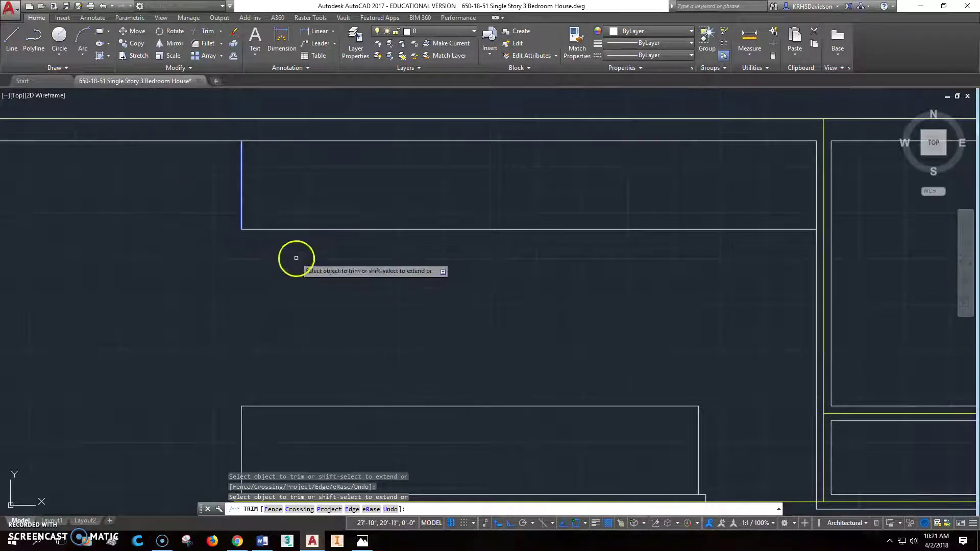
scroll(301, 262, up, 1)
scroll(453, 296, down, 3)
key(Escape)
Step: Return to the floor-plan reference image in Photos
middle_drag(528, 316, 567, 348)
middle_drag(553, 293, 492, 287)
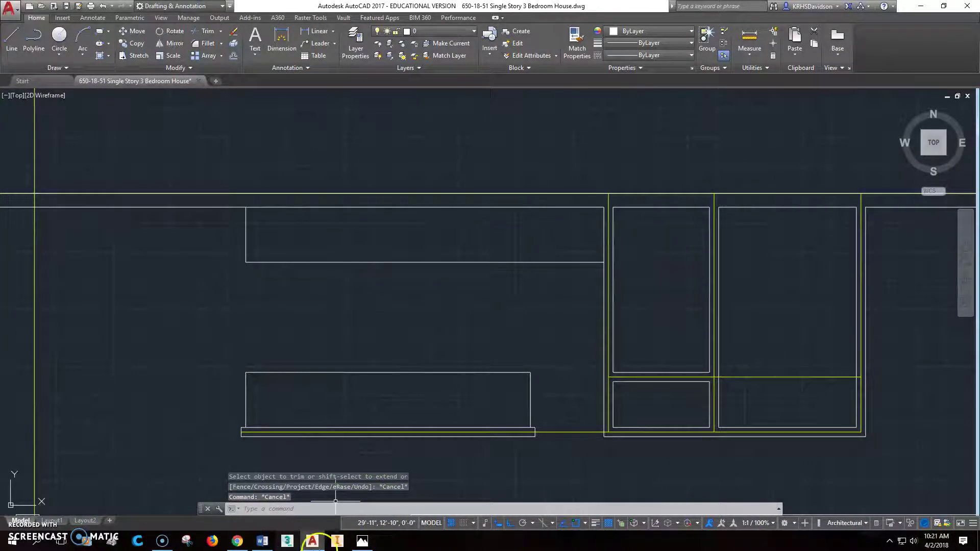
click(363, 541)
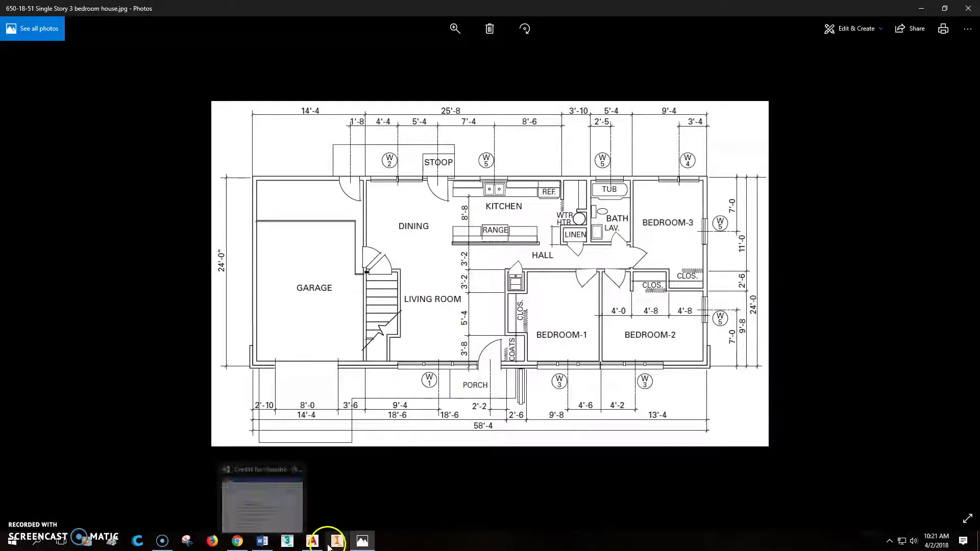
click(244, 544)
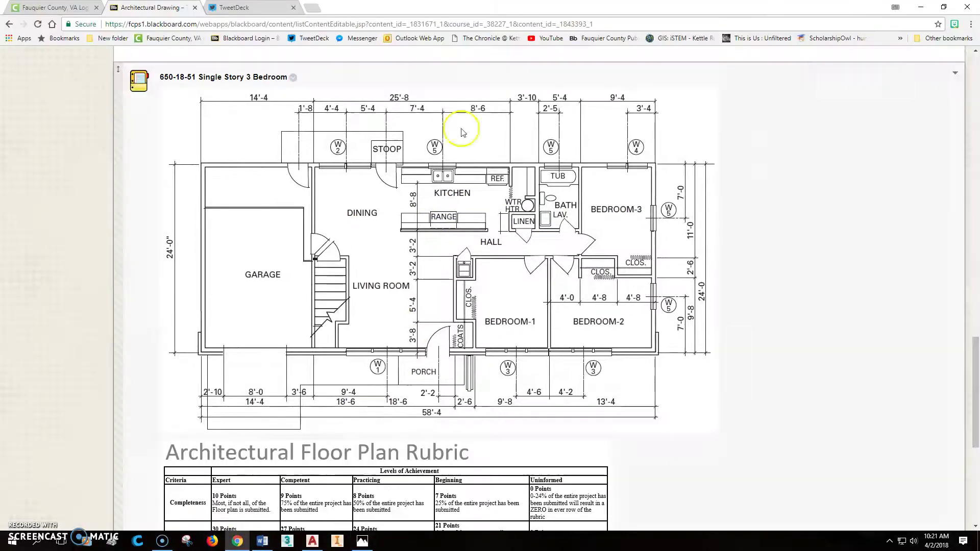
click(319, 9)
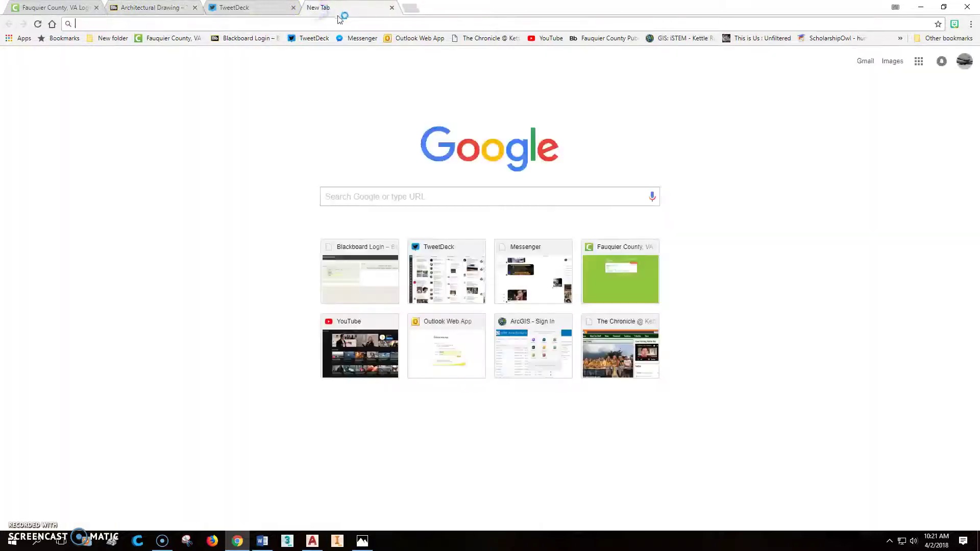
text(www.loweseds)
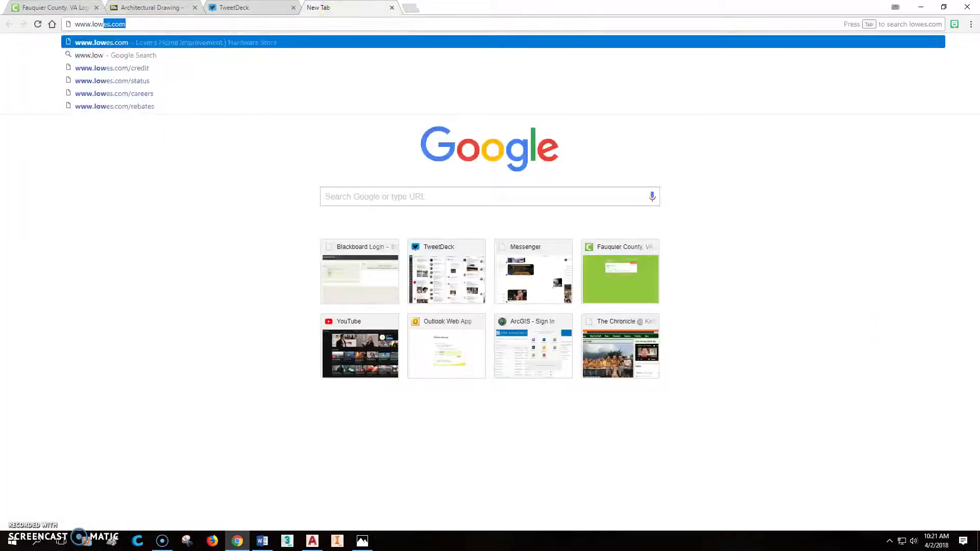
key(BackSpace)
key(BackSpace)
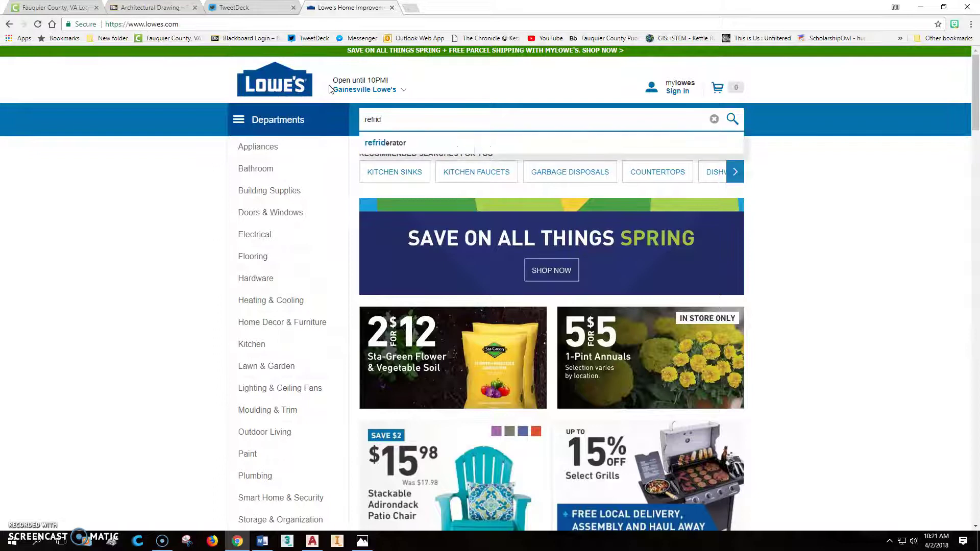
click(399, 143)
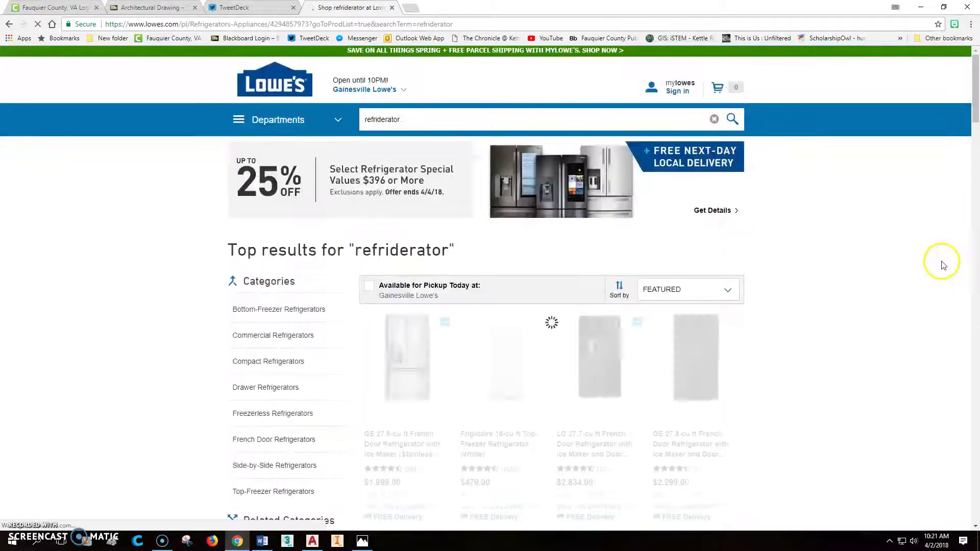
Step: Scroll the refrigerator results to the Frigidaire 25.5-cu ft side-by-side EasyCare Stainless Steel model
scroll(886, 246, down, 3)
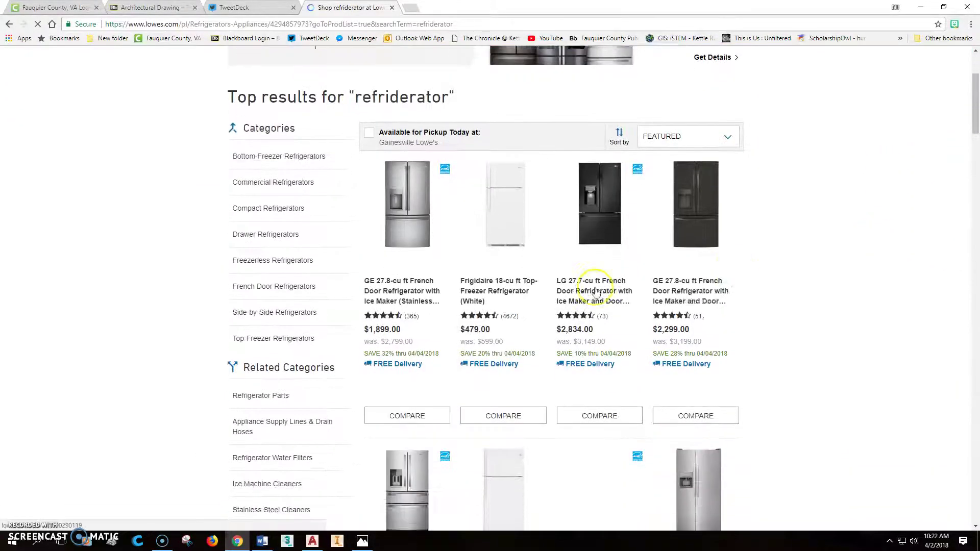
scroll(594, 365, down, 2)
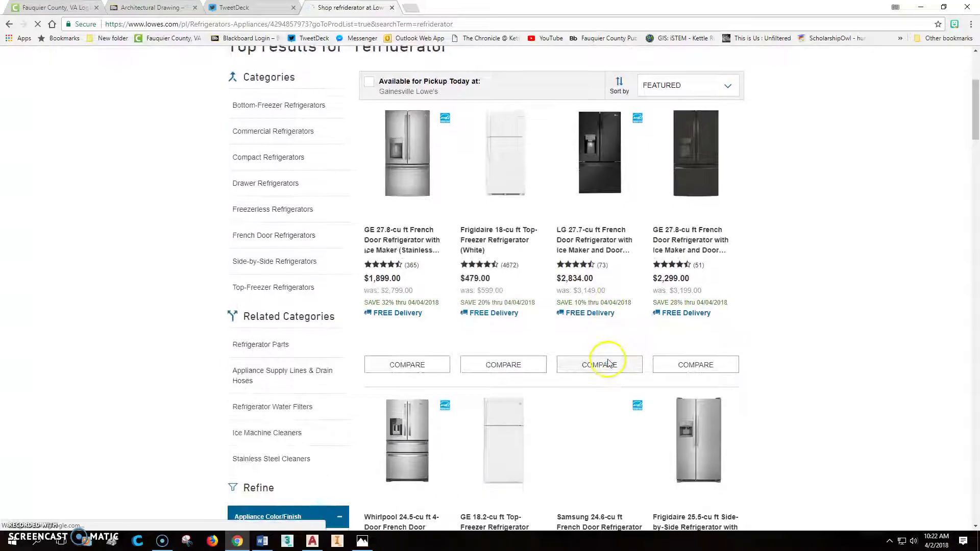
scroll(782, 367, down, 1)
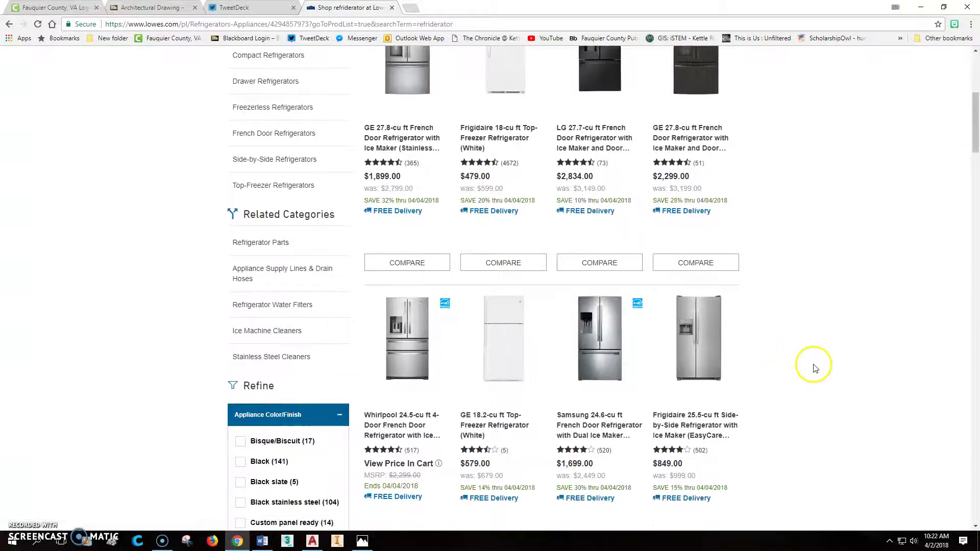
scroll(786, 388, down, 3)
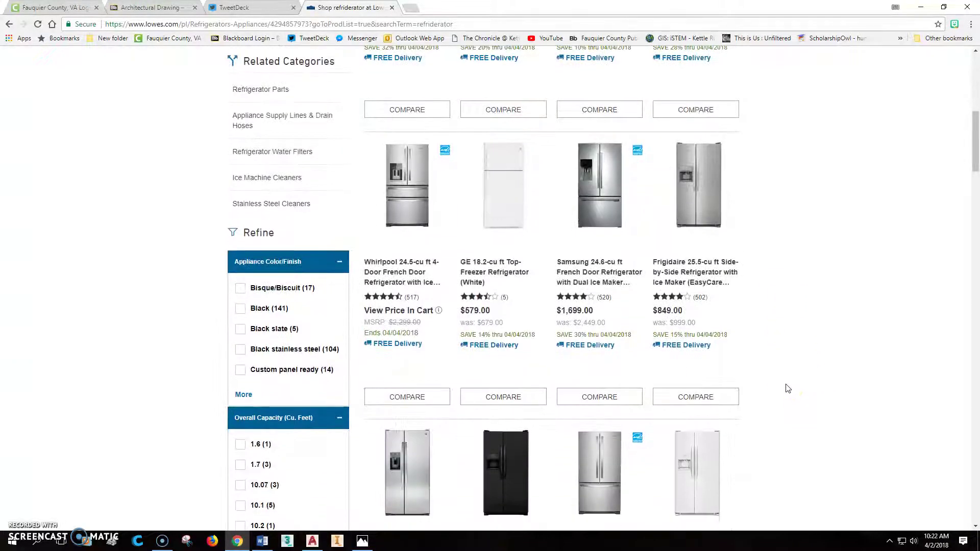
scroll(788, 389, down, 1)
scroll(750, 391, down, 2)
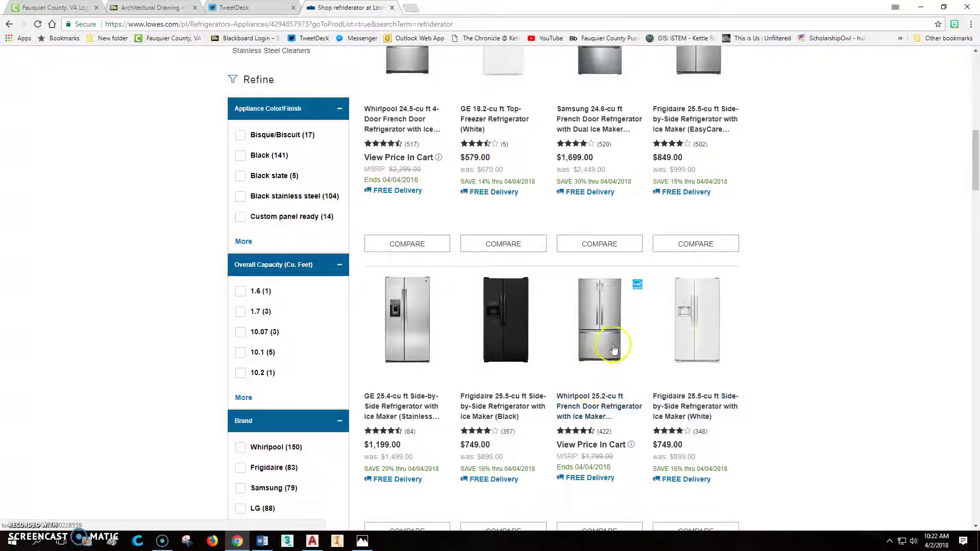
scroll(602, 362, down, 1)
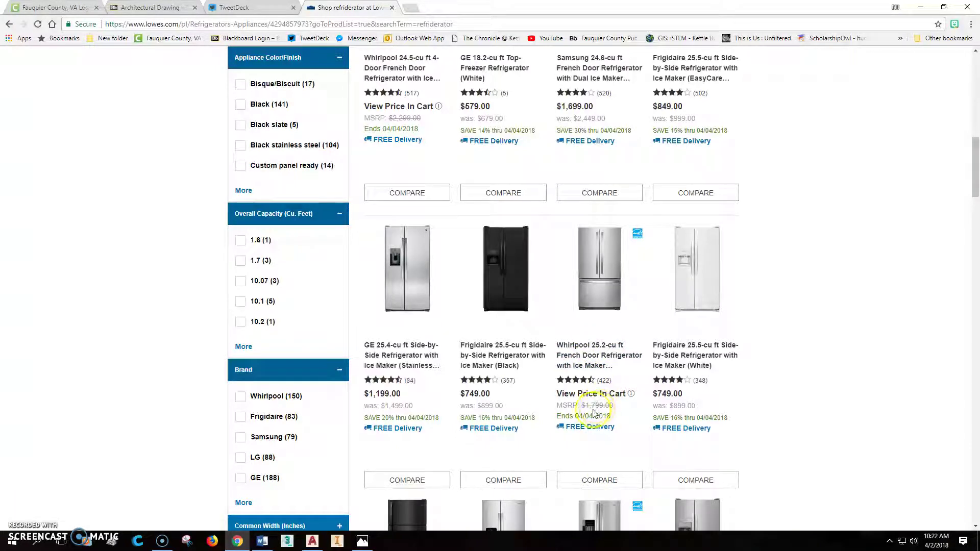
scroll(600, 426, up, 1)
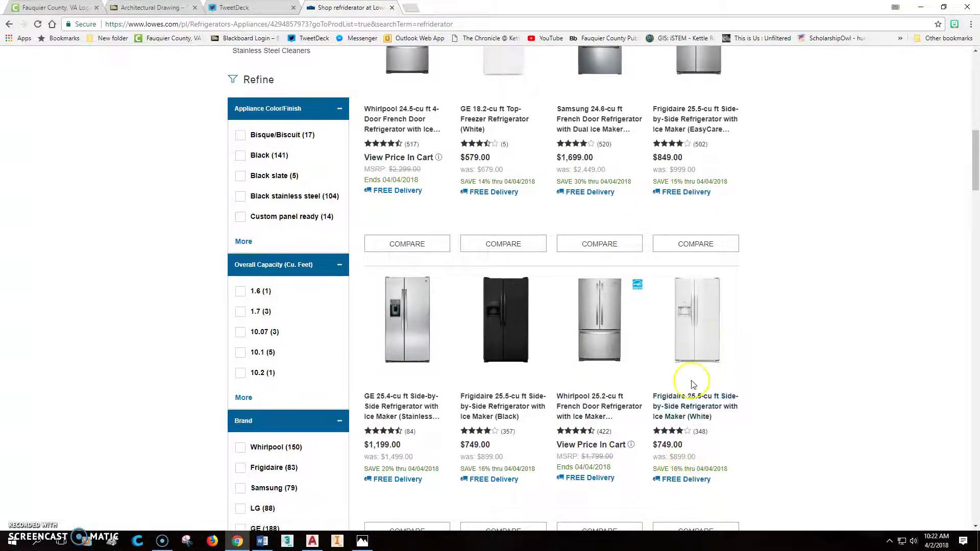
scroll(705, 335, up, 1)
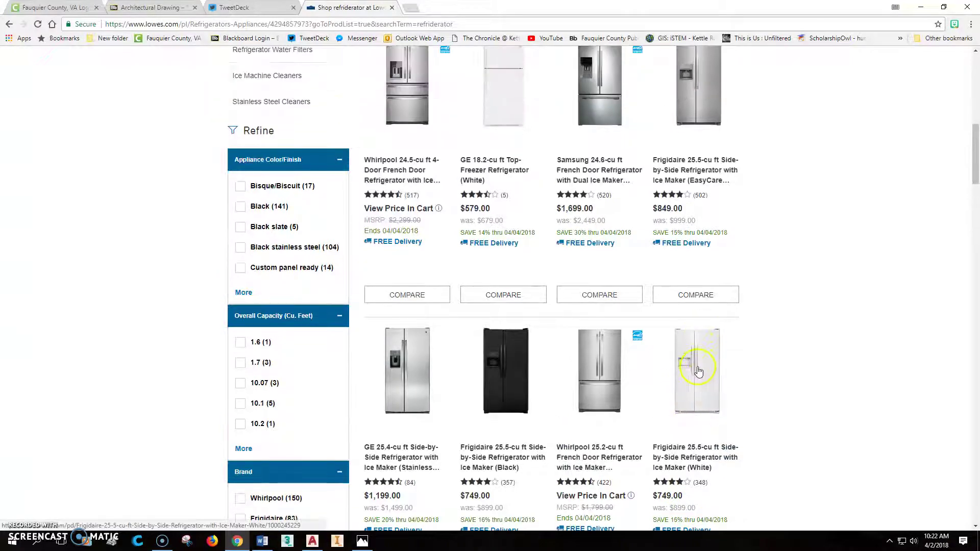
scroll(697, 378, up, 1)
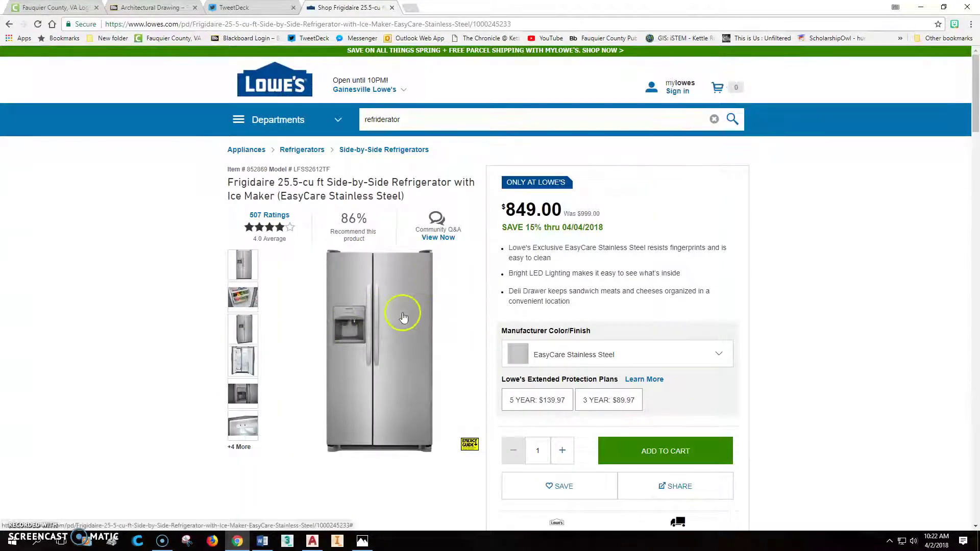
Step: Expand the Specifications table and scroll to the 36-inch width and 34.5-inch depth rows
scroll(373, 341, down, 2)
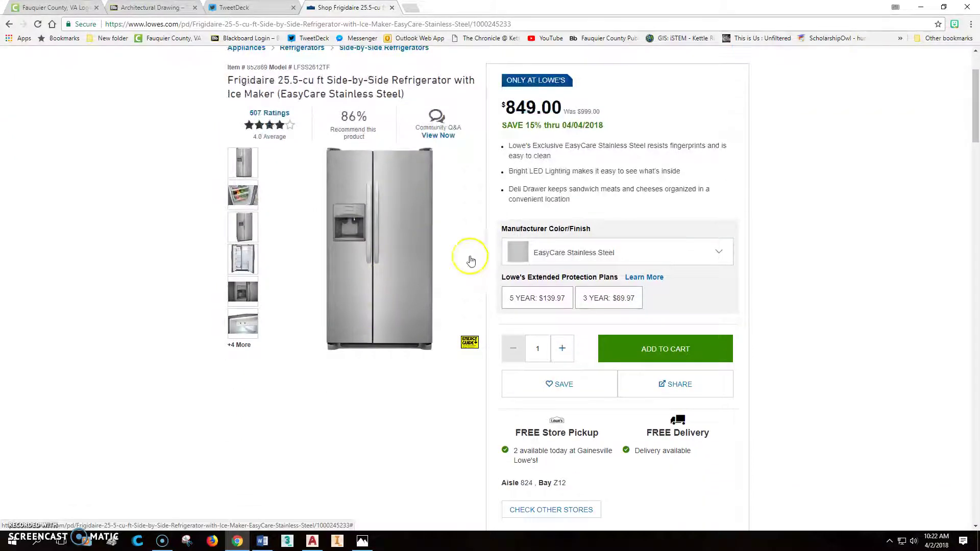
scroll(453, 257, down, 4)
scroll(449, 255, up, 6)
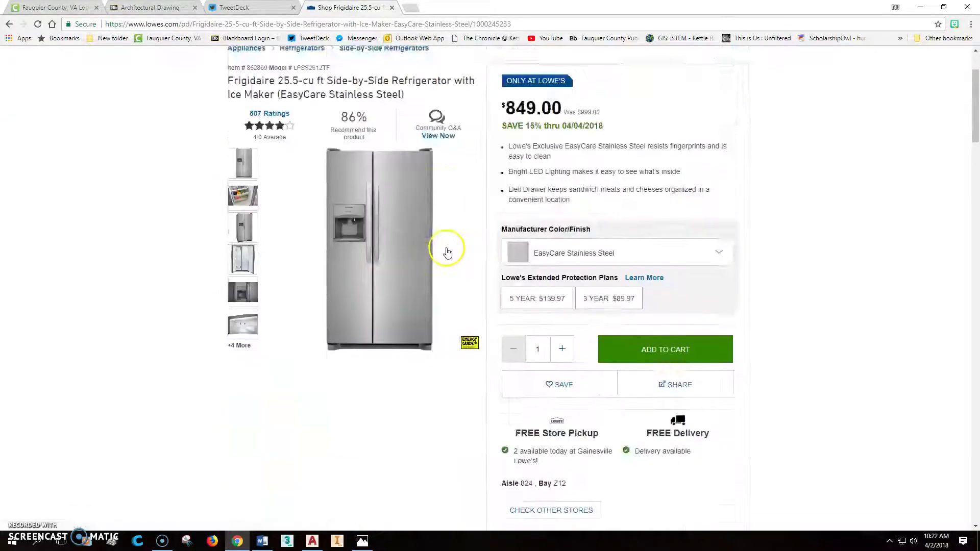
scroll(445, 250, down, 10)
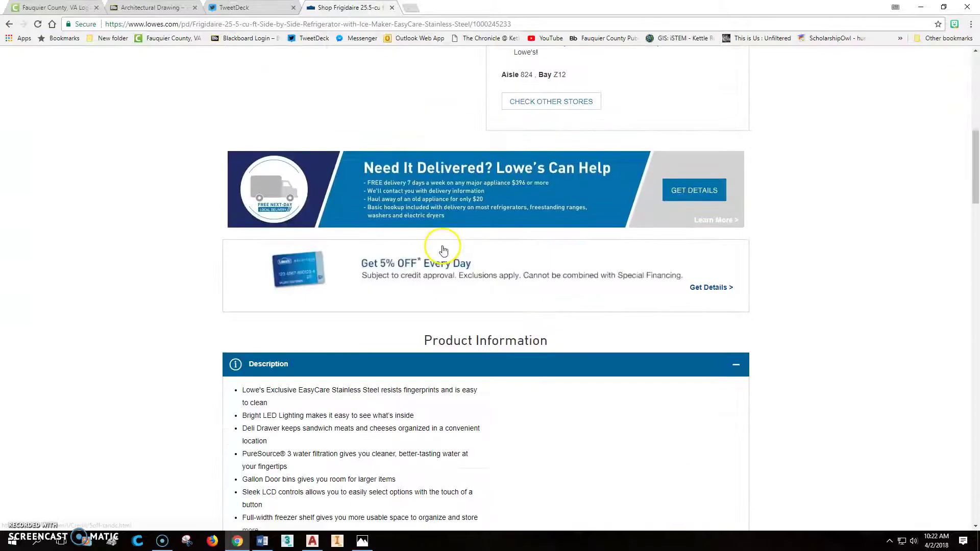
scroll(443, 248, down, 1)
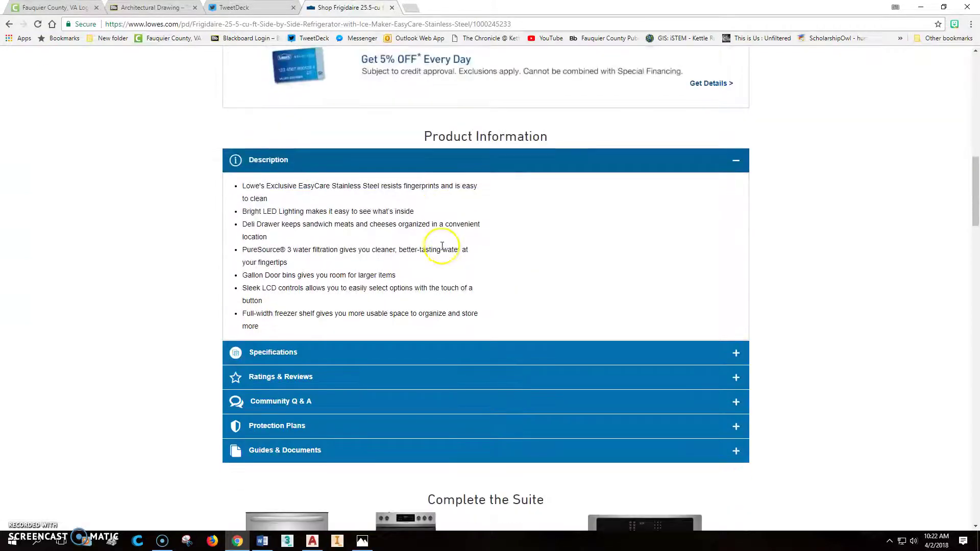
click(262, 356)
scroll(374, 342, down, 4)
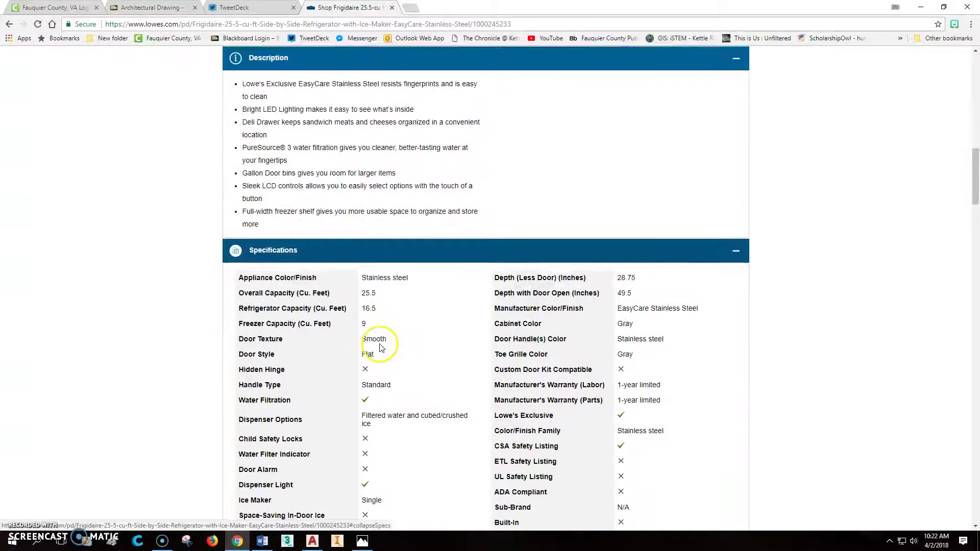
scroll(376, 345, down, 2)
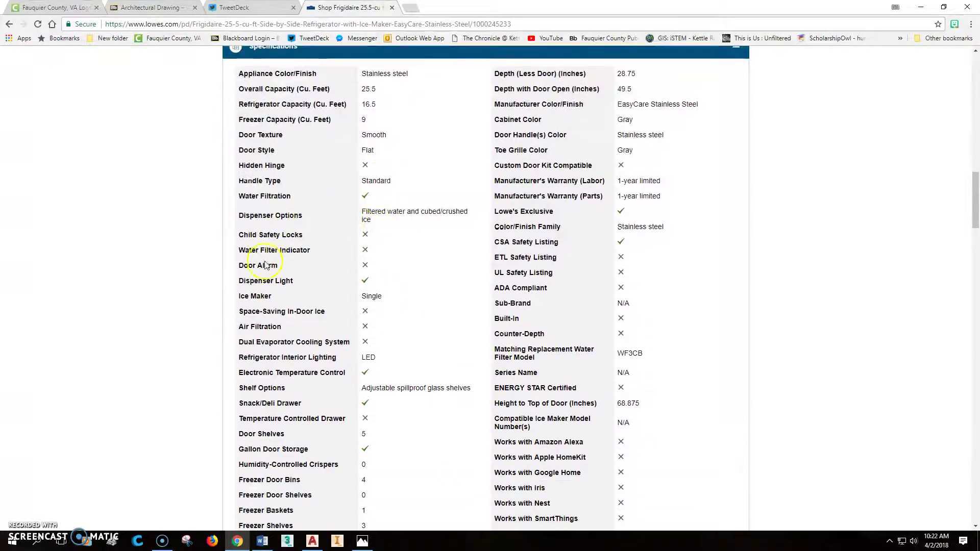
scroll(335, 337, down, 3)
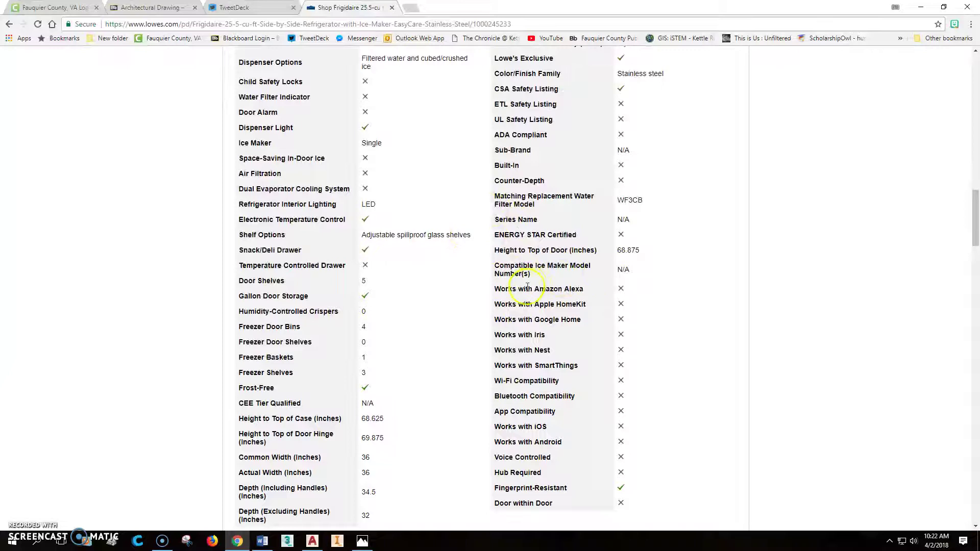
scroll(409, 380, down, 1)
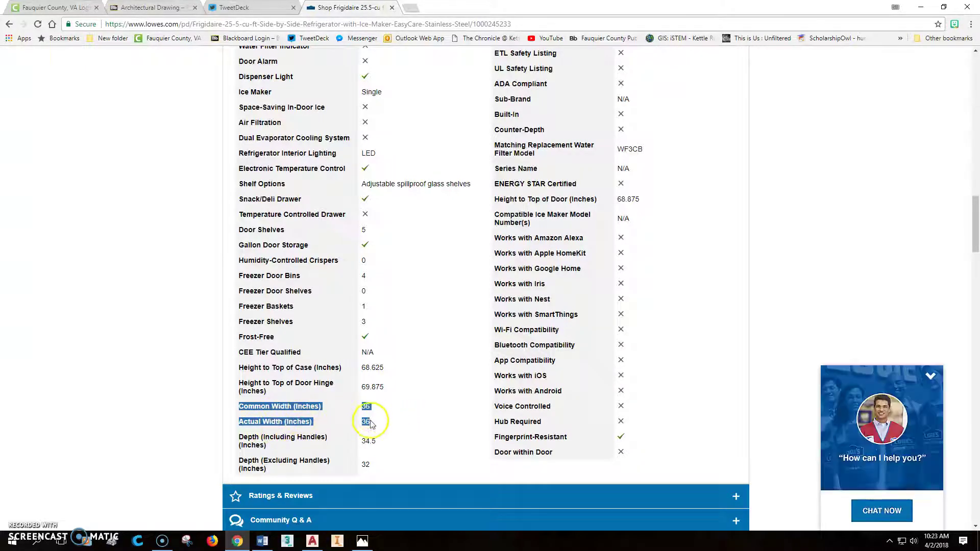
click(387, 428)
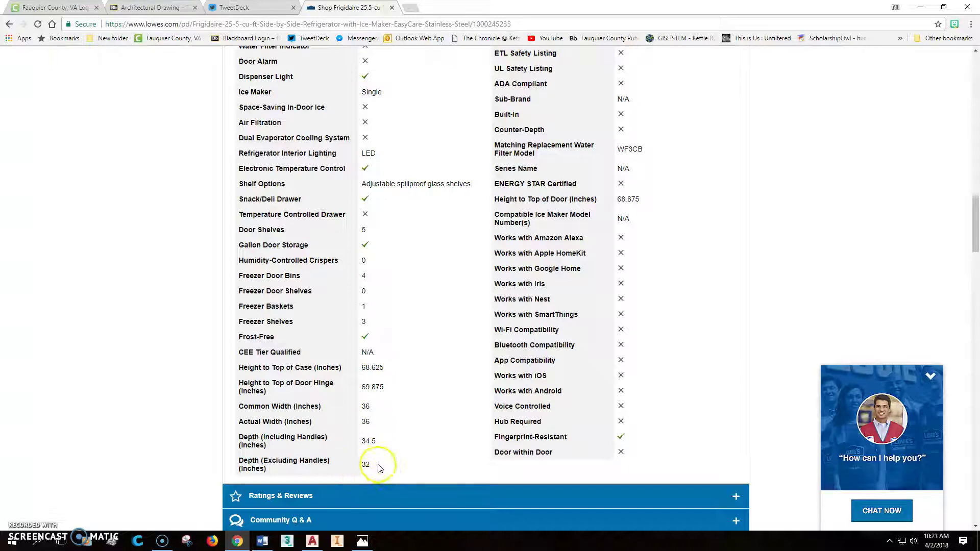
Step: Draw the refrigerator outline with LINE: sides of 32, 36 and 32 inches, closed with C
click(312, 541)
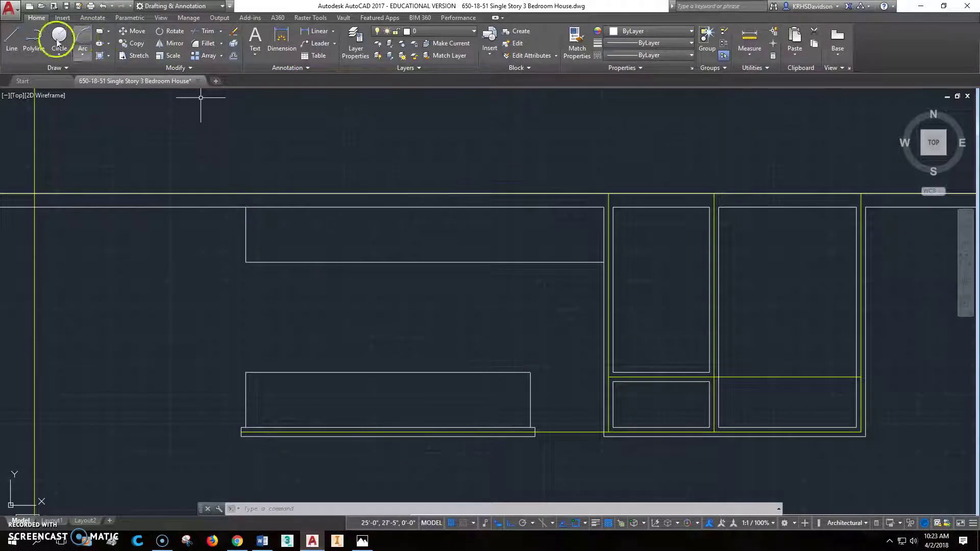
click(13, 39)
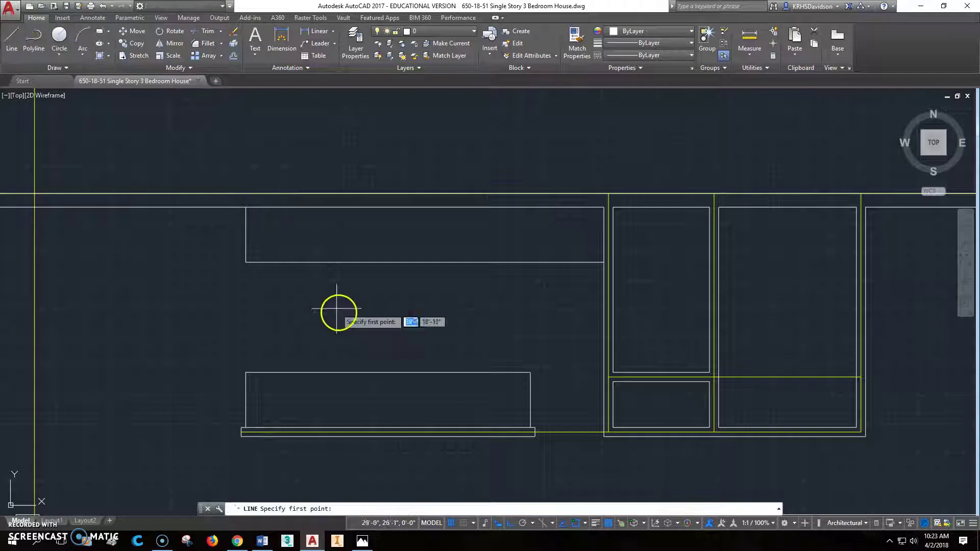
click(363, 305)
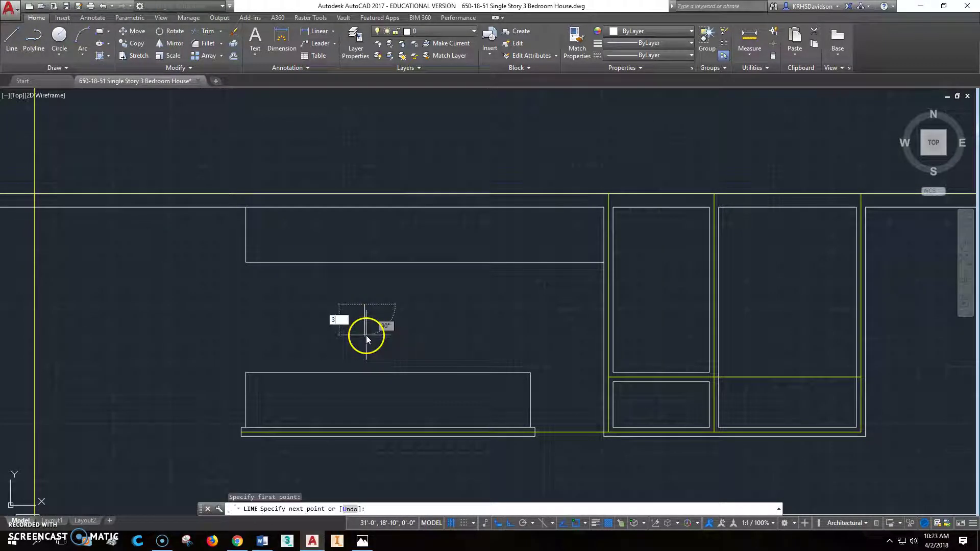
text(32")
key(Return)
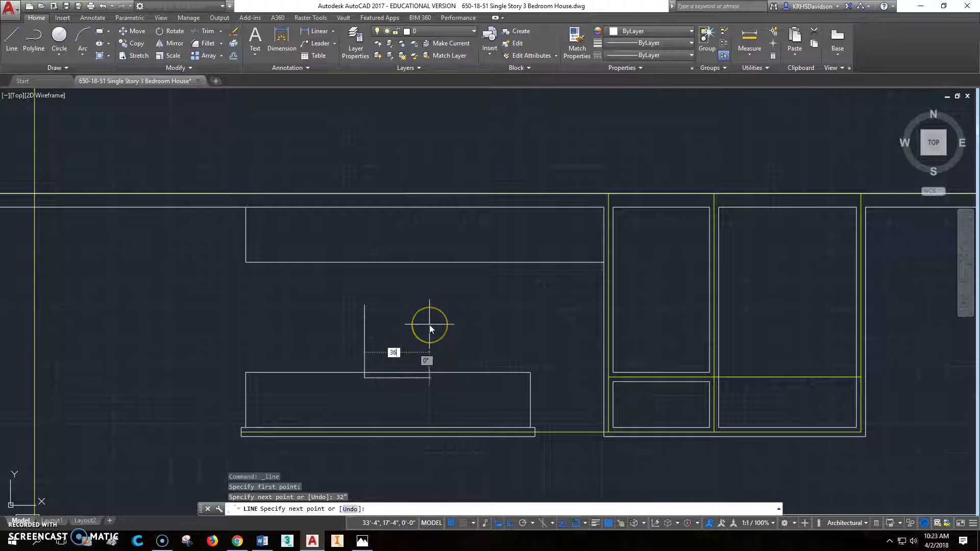
text(36")
key(Return)
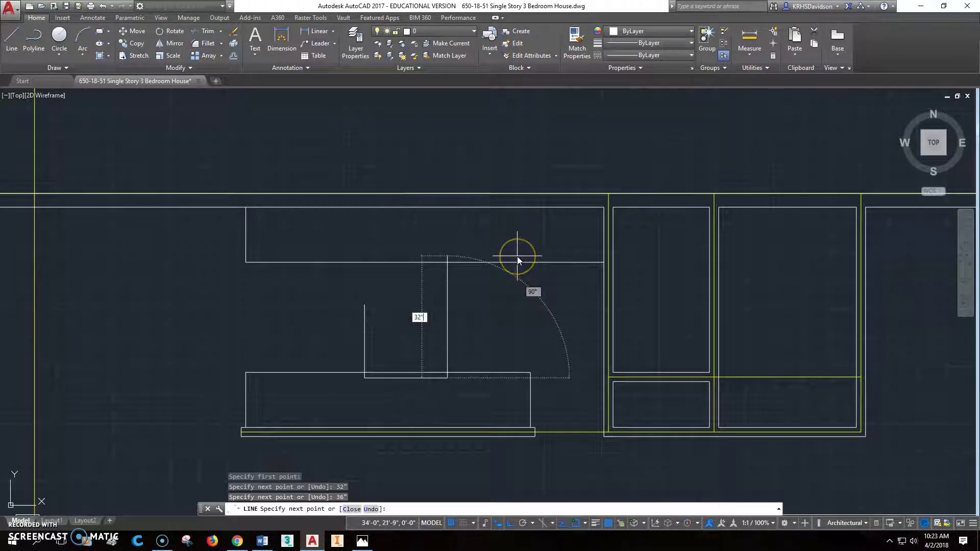
key(Return)
text(c)
key(Return)
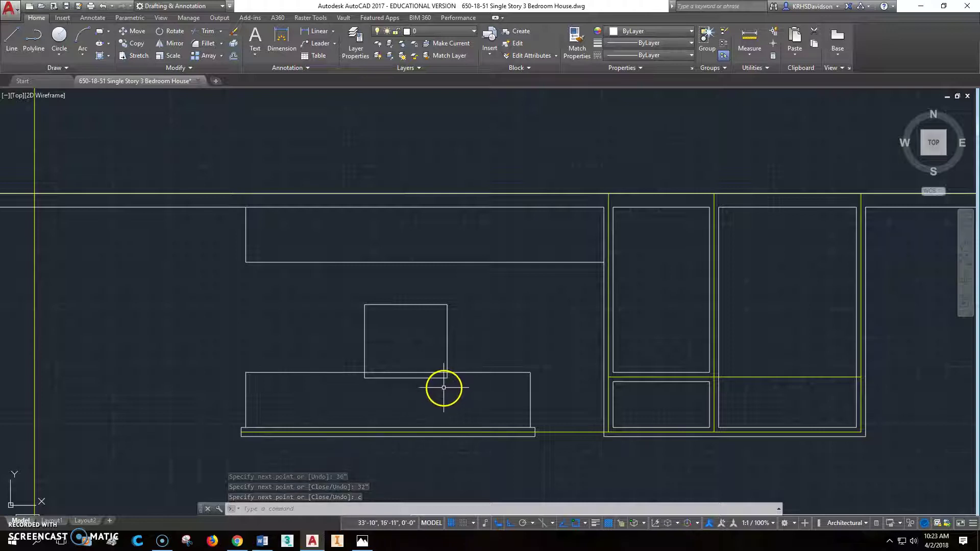
text(m)
key(Return)
Step: Move the refrigerator rectangle by its bottom midpoint onto the counter's top edge
click(353, 392)
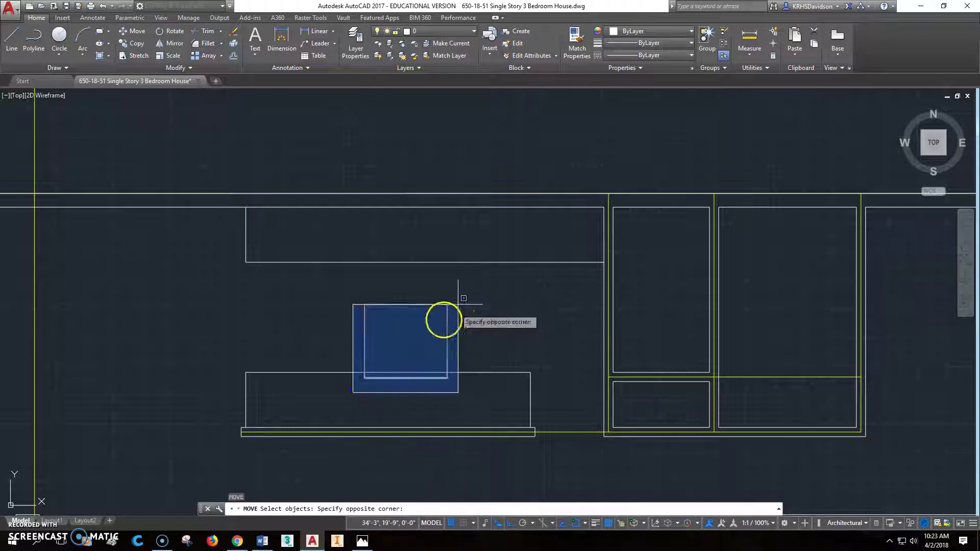
click(458, 305)
right_click(415, 376)
click(406, 379)
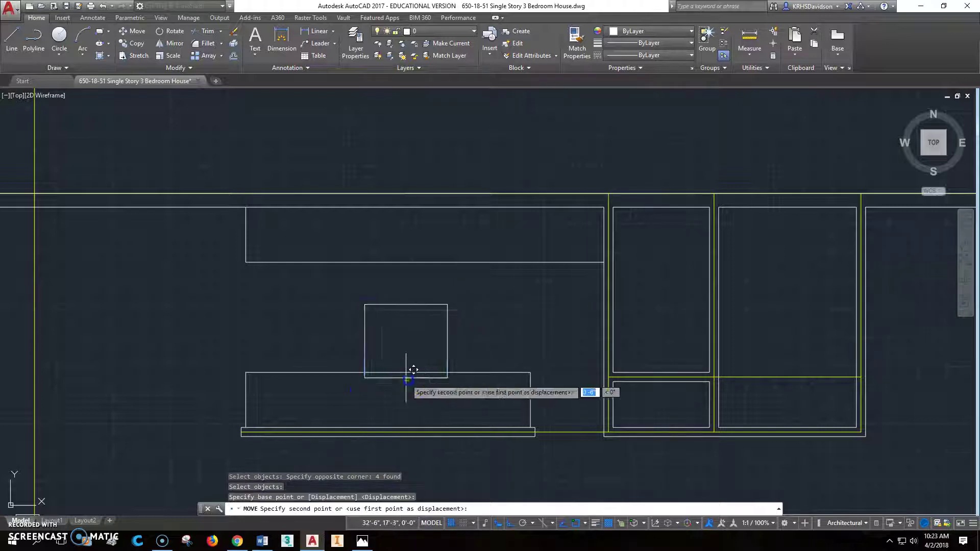
click(388, 373)
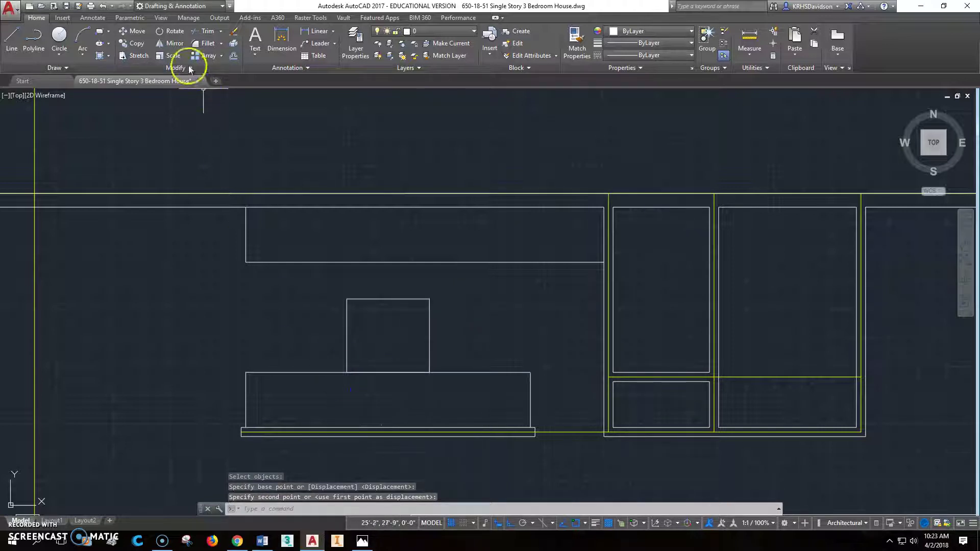
Step: Move the rectangle again so its front edge sits on the counter's front line
click(131, 32)
click(320, 284)
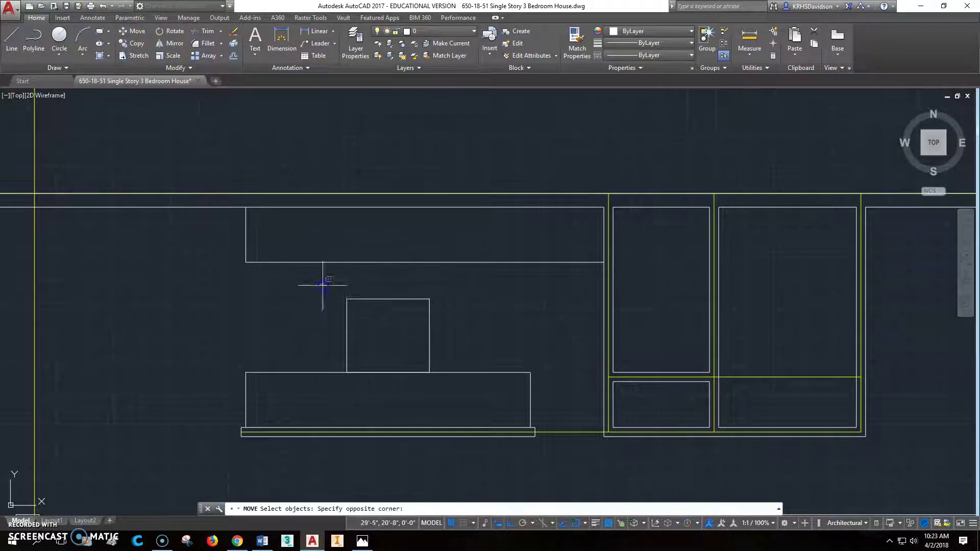
click(477, 398)
right_click(382, 376)
click(389, 373)
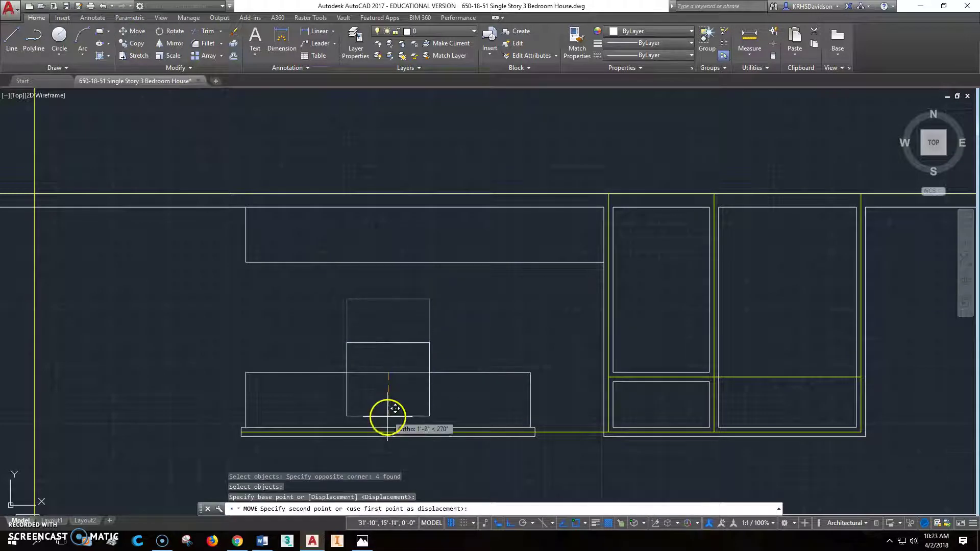
click(387, 424)
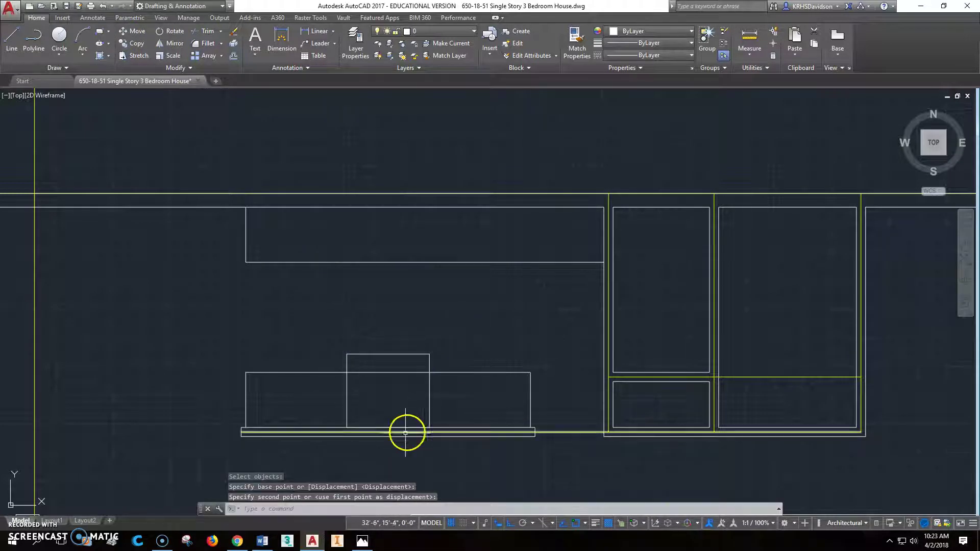
middle_drag(407, 431, 499, 346)
scroll(420, 335, up, 2)
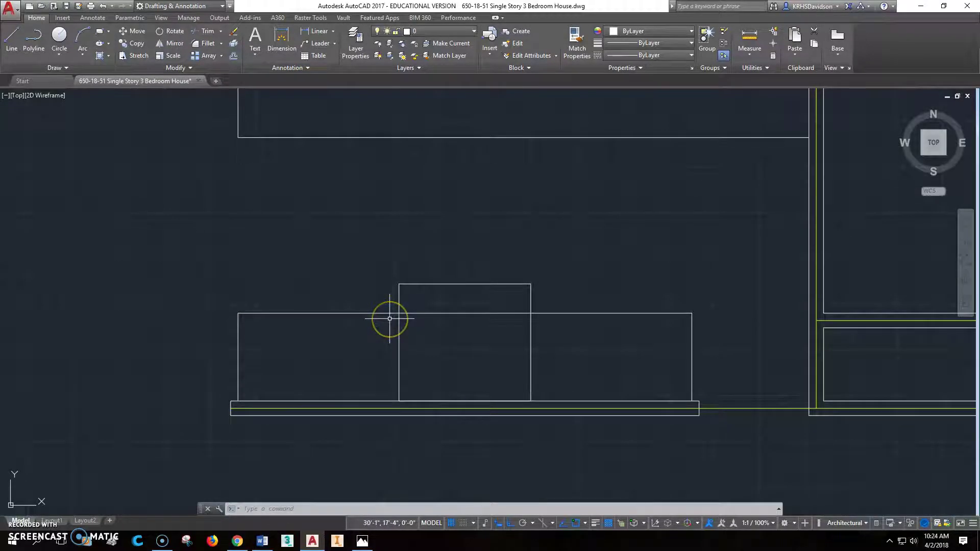
Step: Offset both refrigerator sides 1 inch outward
click(421, 321)
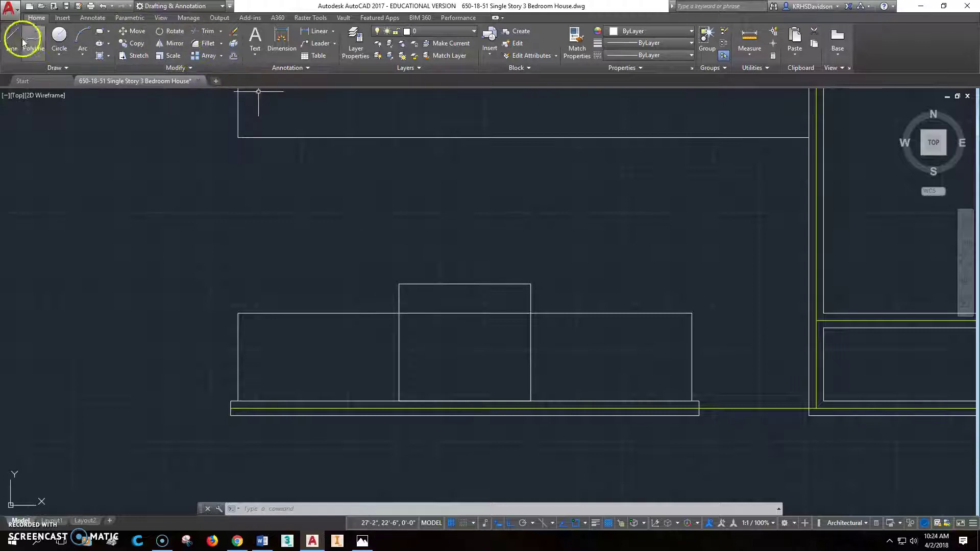
click(233, 56)
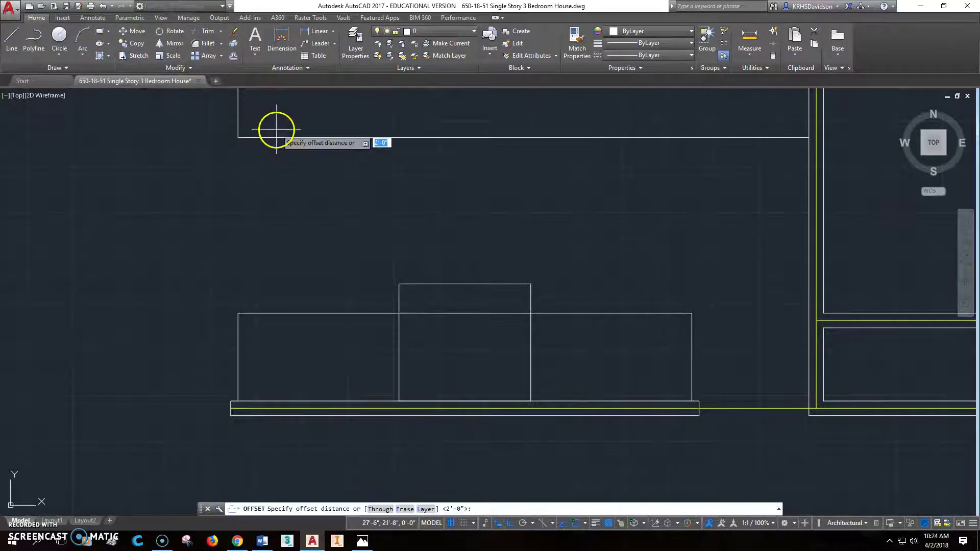
text(1")
key(Return)
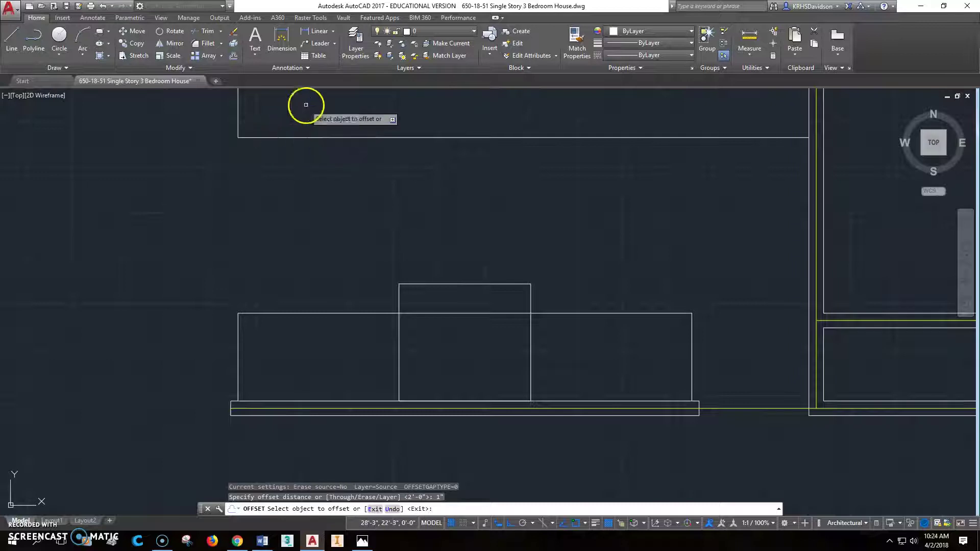
click(400, 346)
click(385, 347)
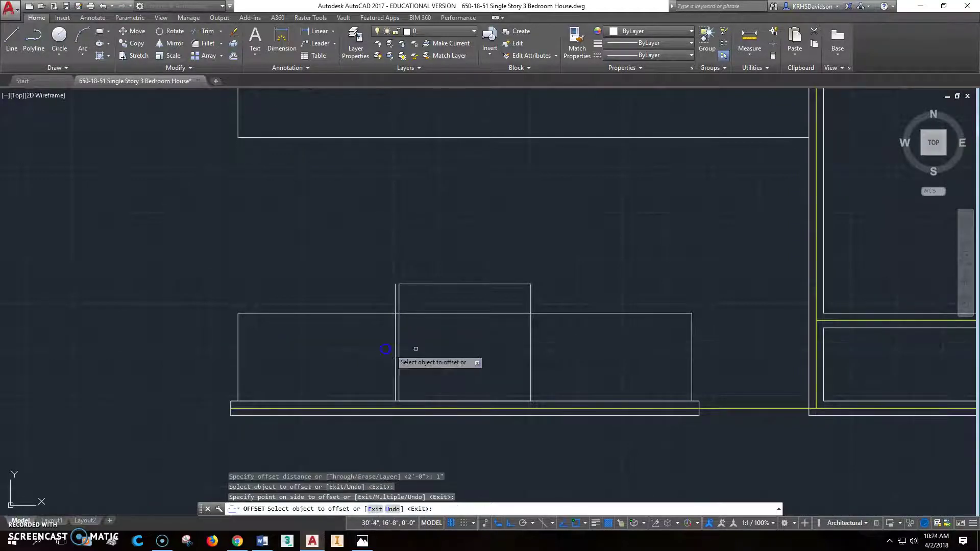
click(532, 341)
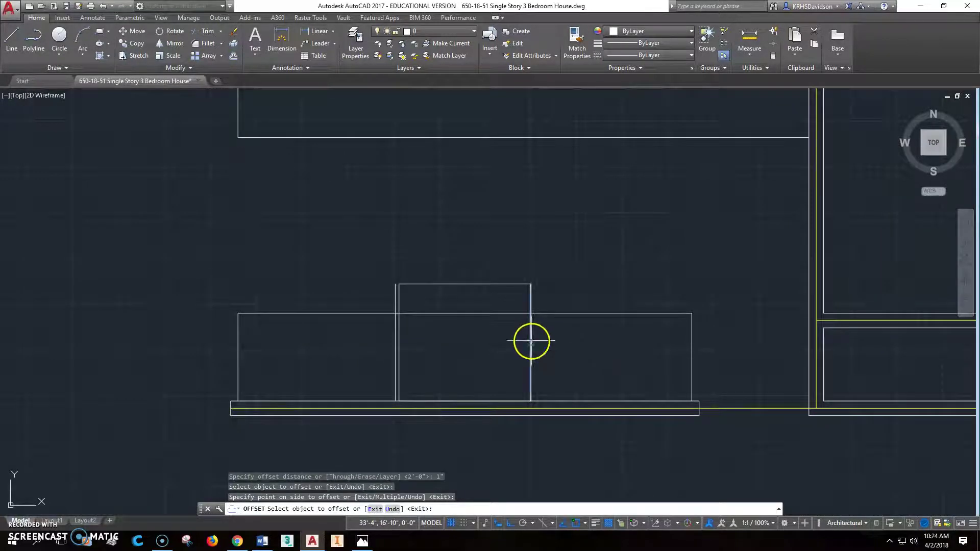
click(580, 344)
key(Escape)
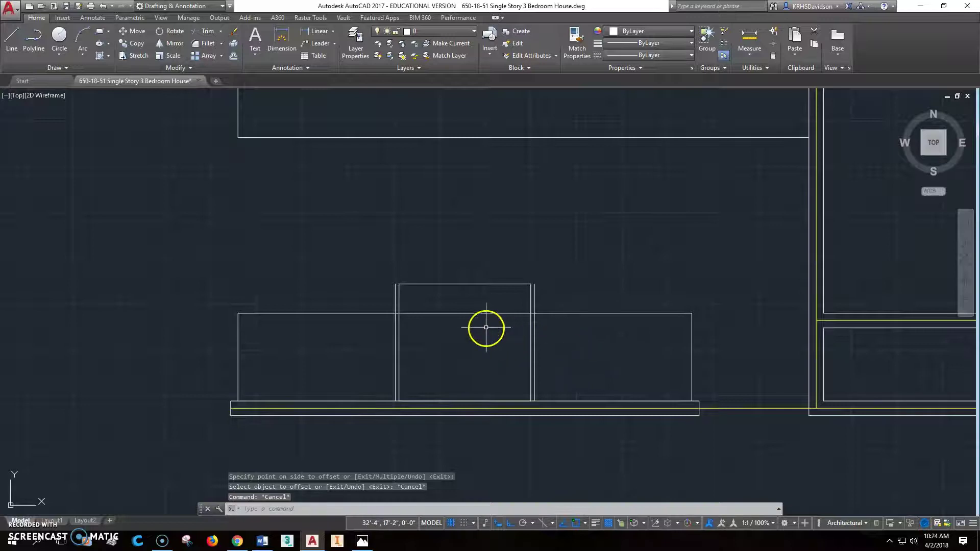
Step: Trim the counter lines between the two offset lines
click(207, 36)
click(395, 320)
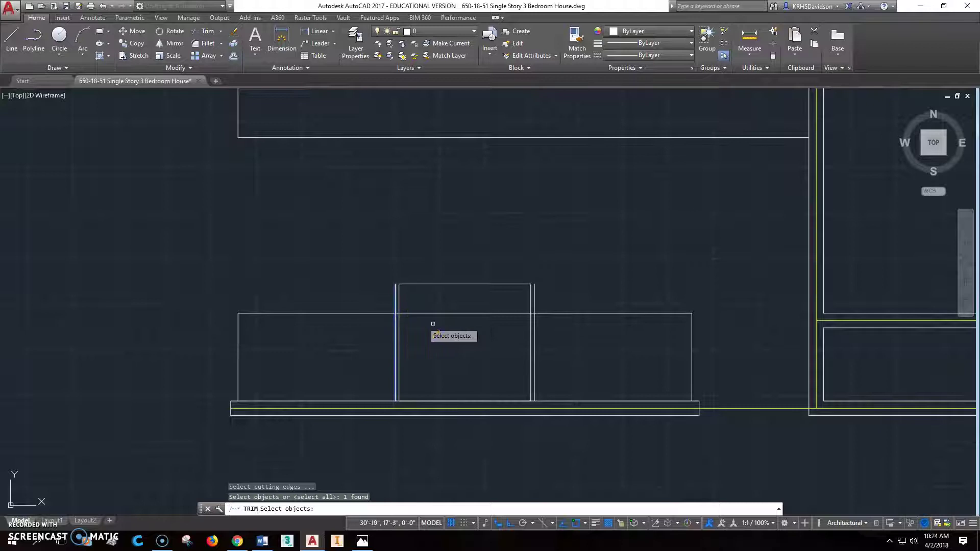
click(534, 323)
key(Return)
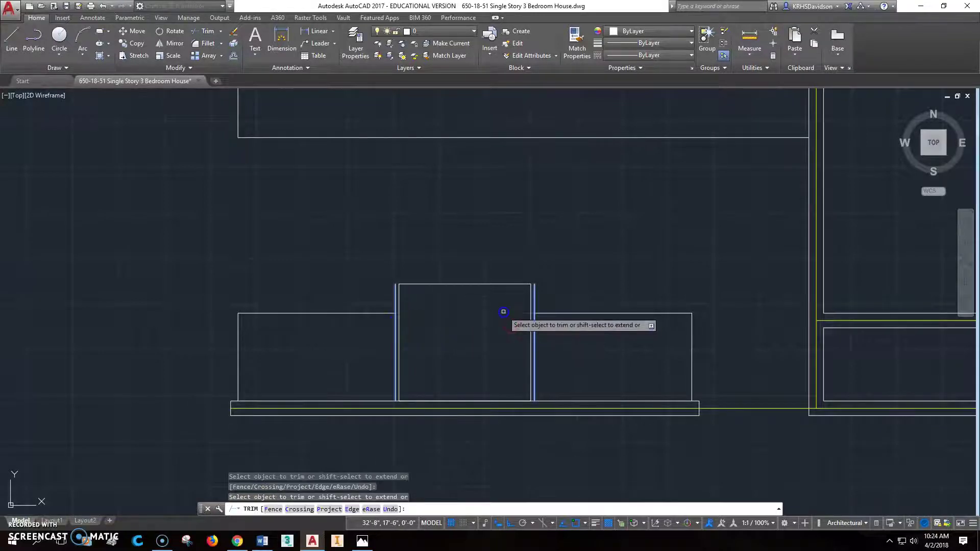
right_click(508, 330)
Step: Fillet each counter's top line to its offset line, closing both counter sections
click(208, 43)
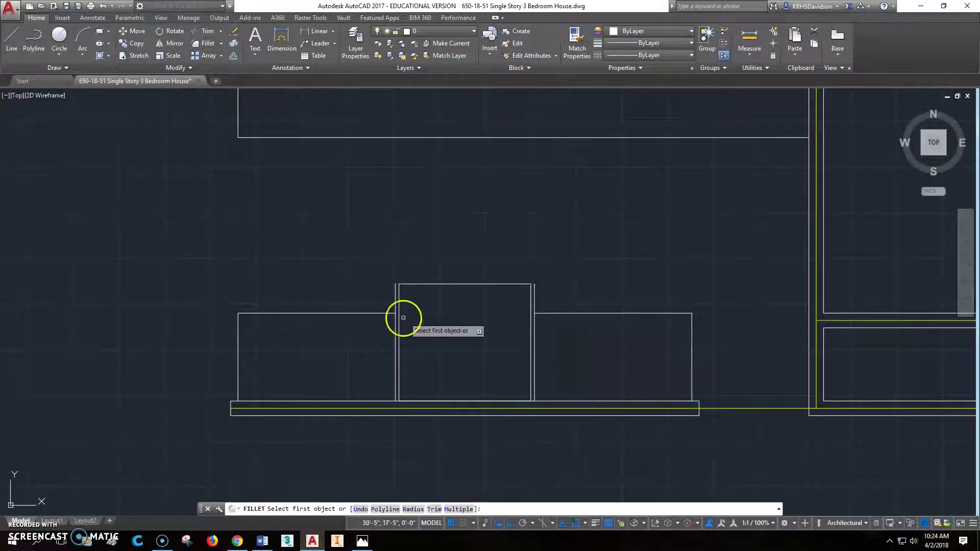
click(376, 313)
click(396, 317)
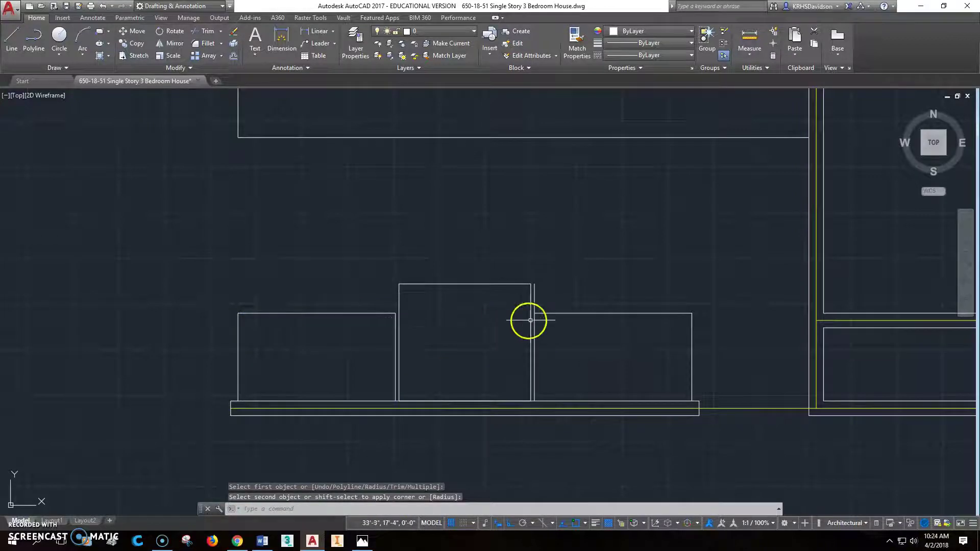
right_click(541, 313)
click(556, 321)
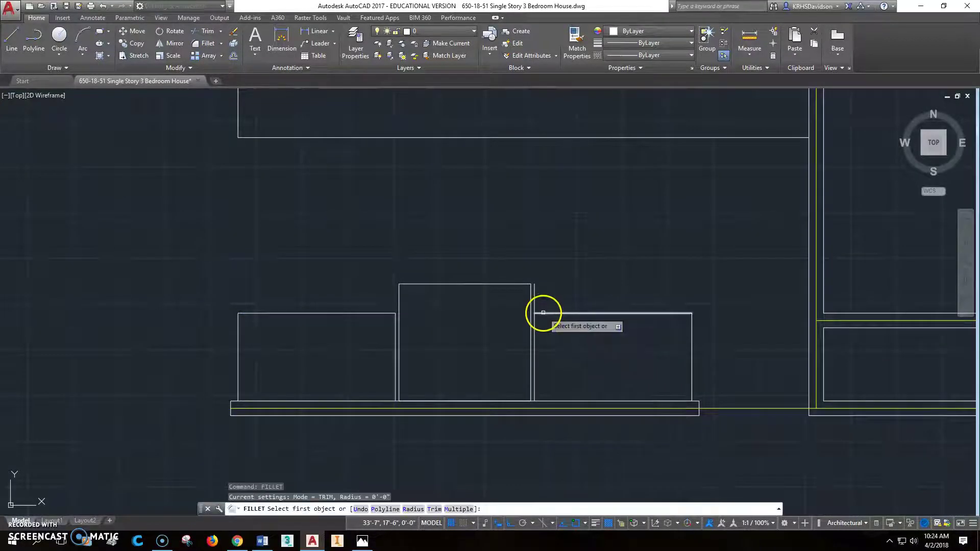
click(542, 313)
click(535, 318)
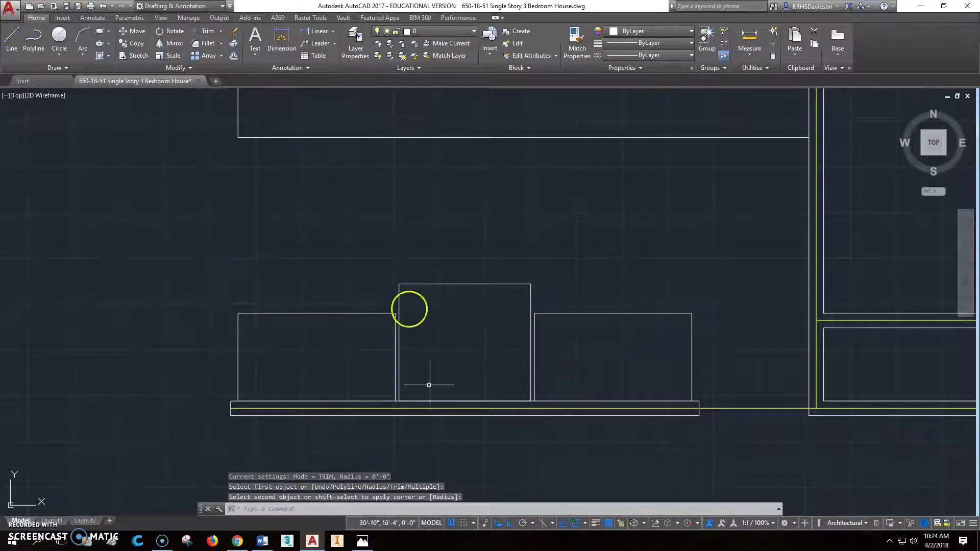
mouse_move(566, 335)
middle_down()
mouse_move(583, 356)
mouse_move(552, 300)
mouse_move(532, 332)
middle_up()
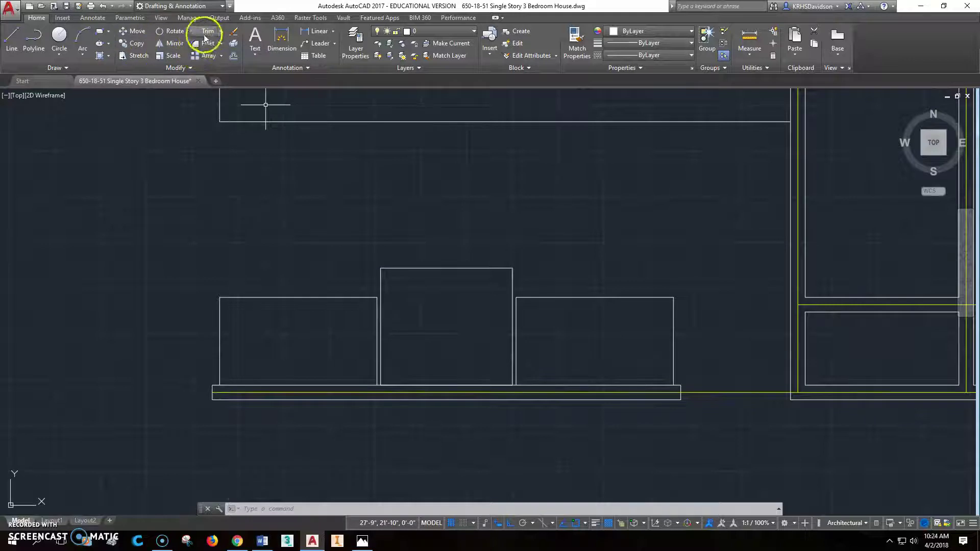
Step: Offset the range's top edge 2 inches inward to create the control strip line
click(233, 55)
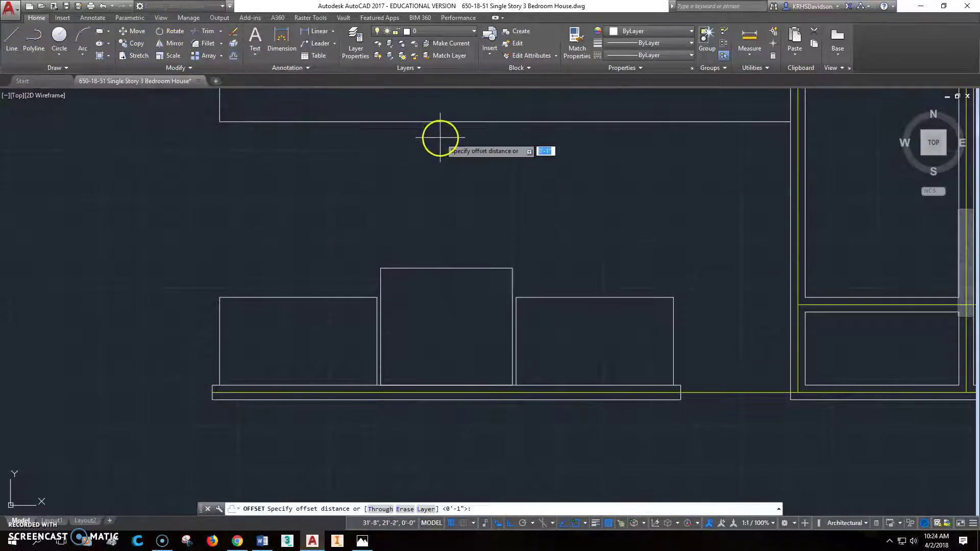
text(2")
key(Return)
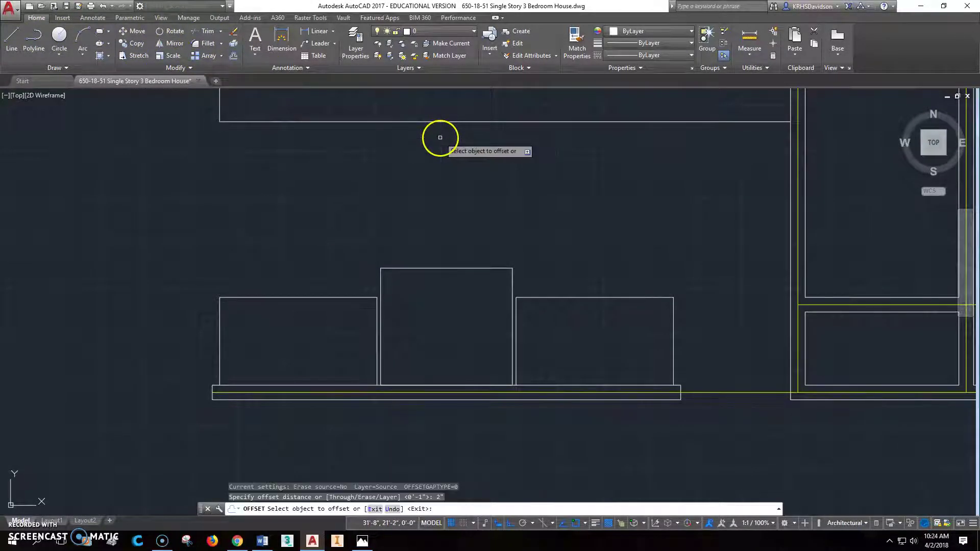
click(442, 268)
click(457, 280)
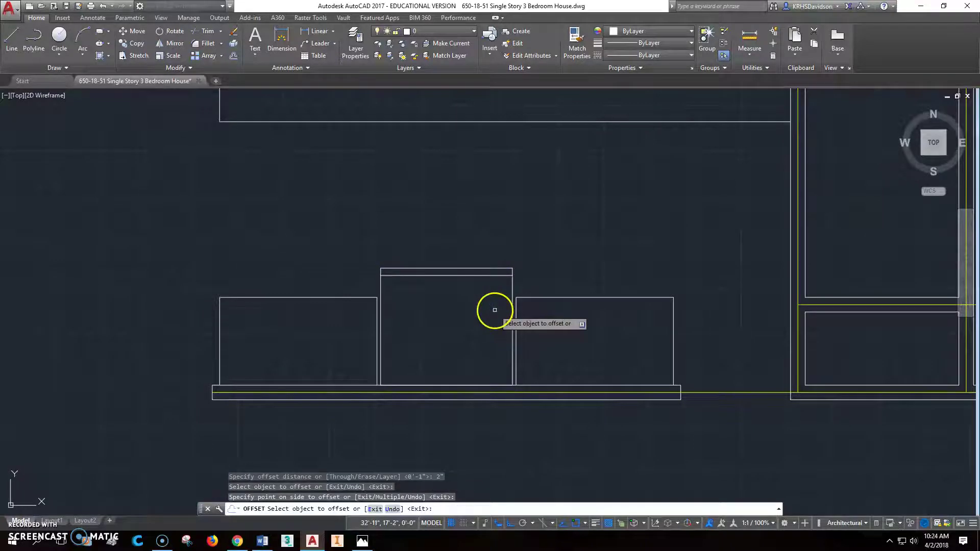
key(Escape)
mouse_move(602, 251)
middle_down()
mouse_move(574, 248)
mouse_move(565, 286)
middle_up()
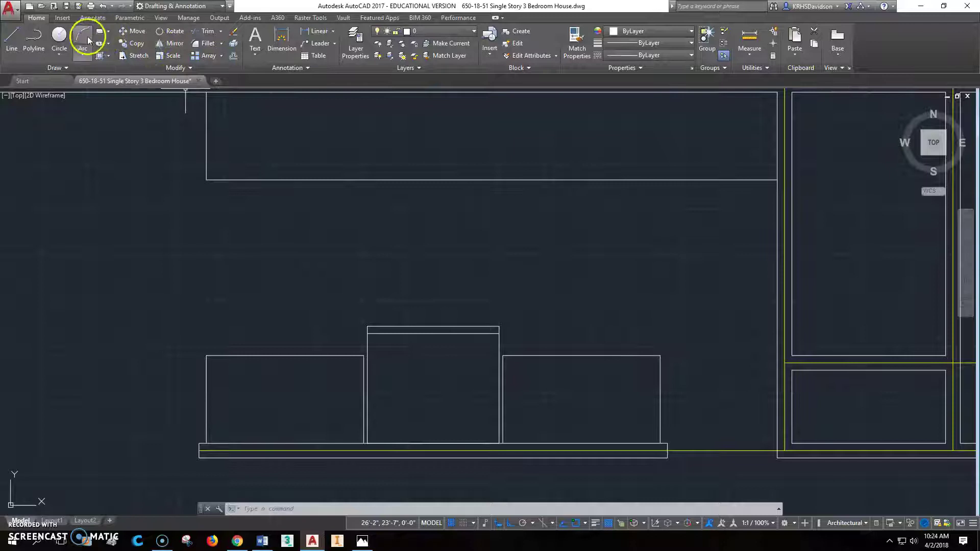
Step: Draw a 1-inch-radius circle centred on the strip's top-right corner
click(70, 46)
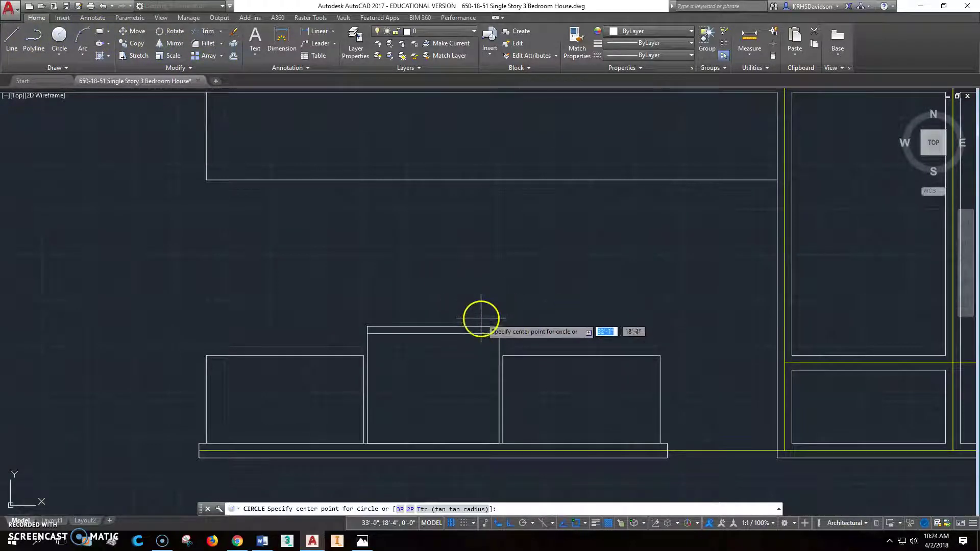
scroll(490, 321, up, 2)
scroll(506, 324, down, 2)
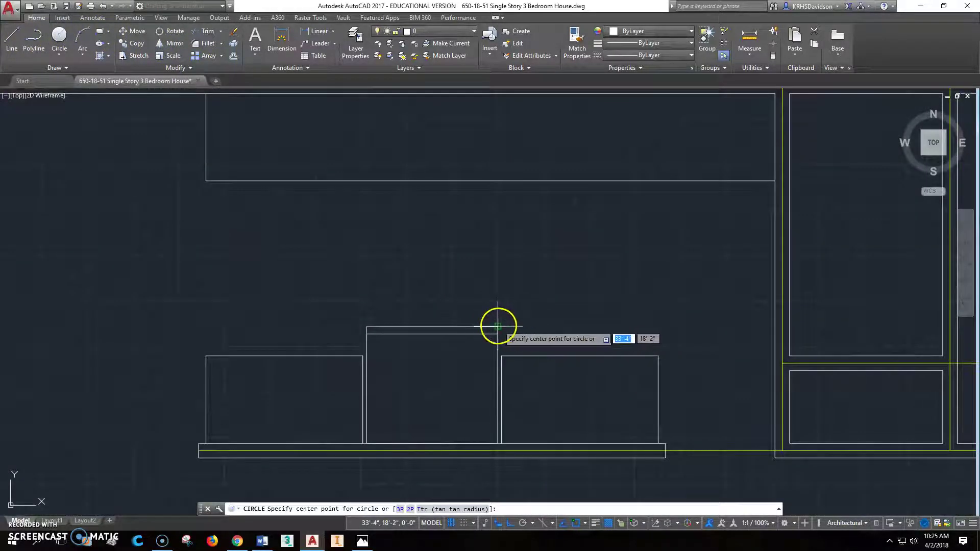
click(498, 328)
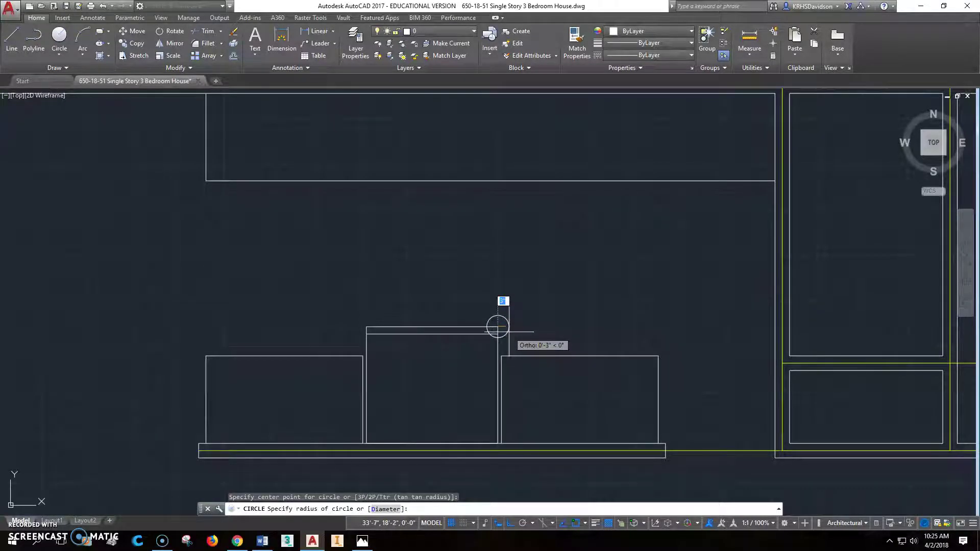
key(Return)
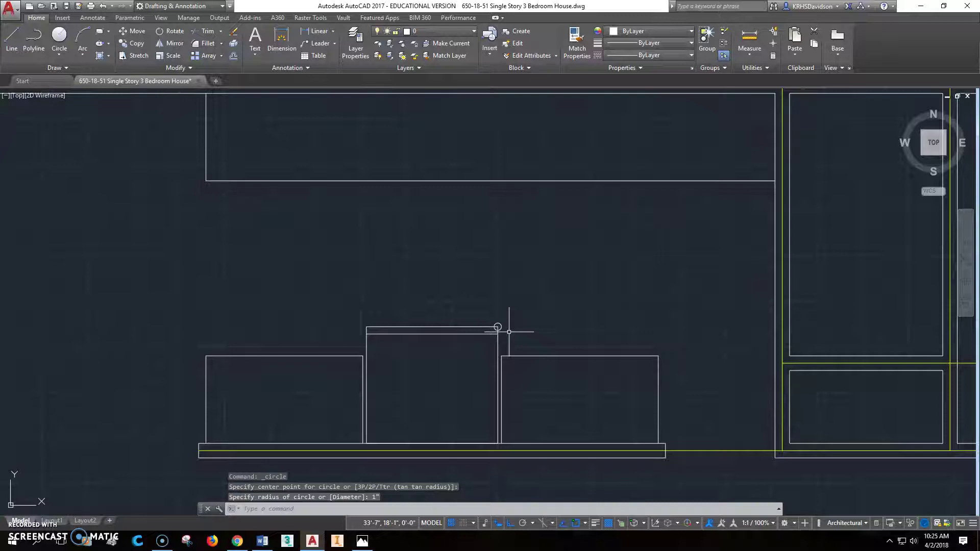
scroll(509, 331, up, 2)
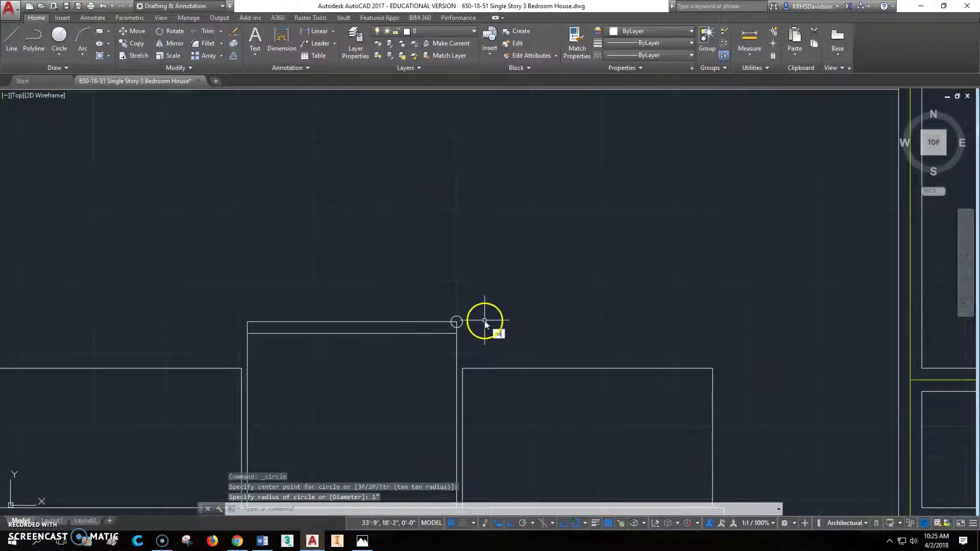
Step: Move the circle 2 inches to the left with MOVE
text(m)
key(Return)
click(456, 322)
key(Return)
click(687, 304)
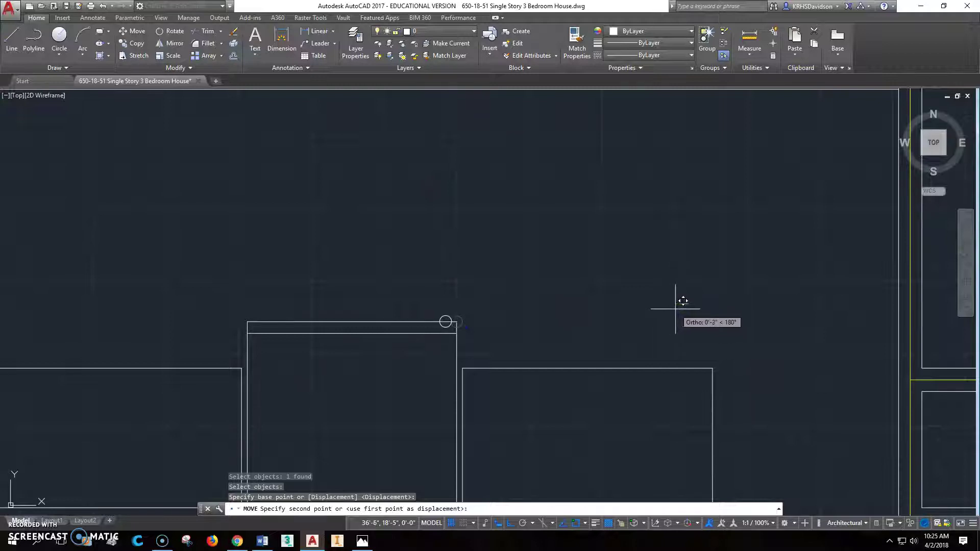
text(2)
key(Return)
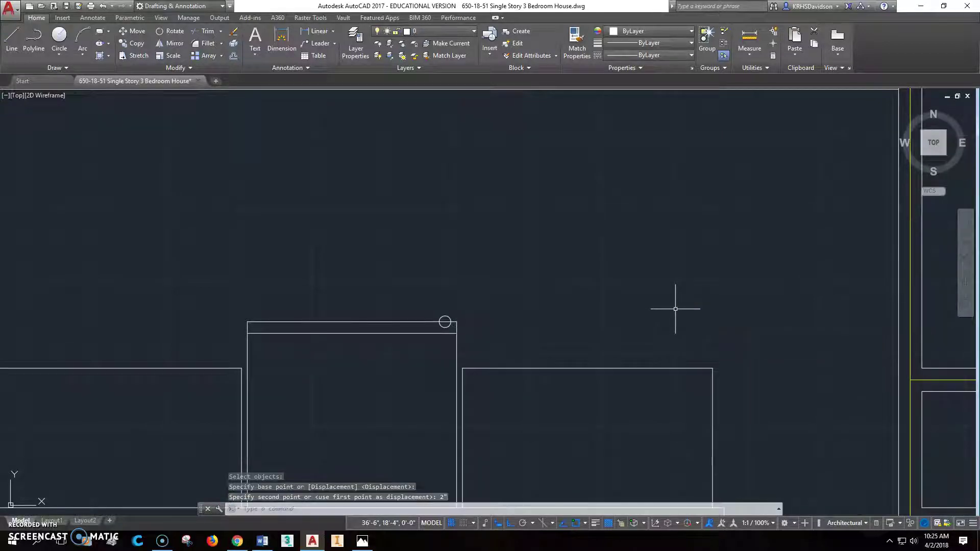
Step: Start a trim using the strip's top line as cutting edge, then cancel it
click(209, 31)
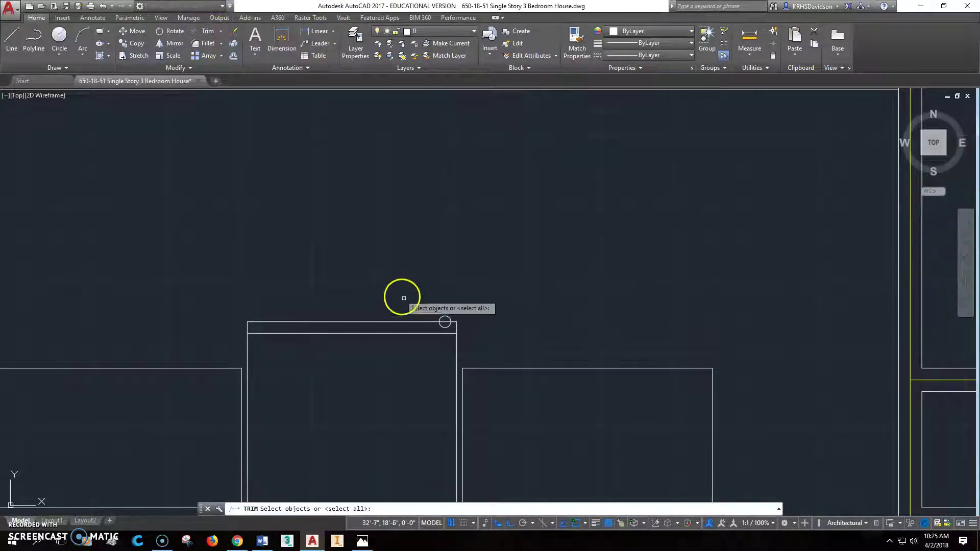
click(415, 323)
key(Return)
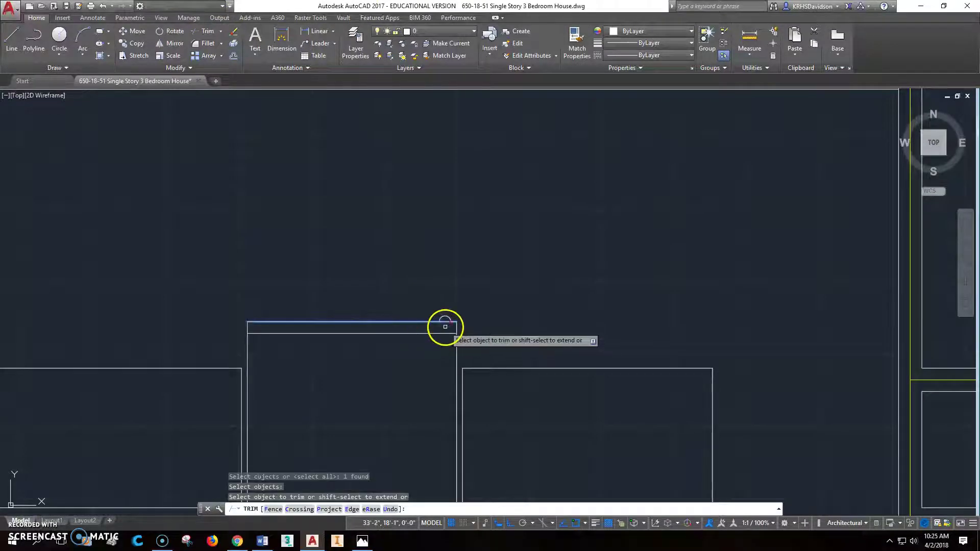
key(Escape)
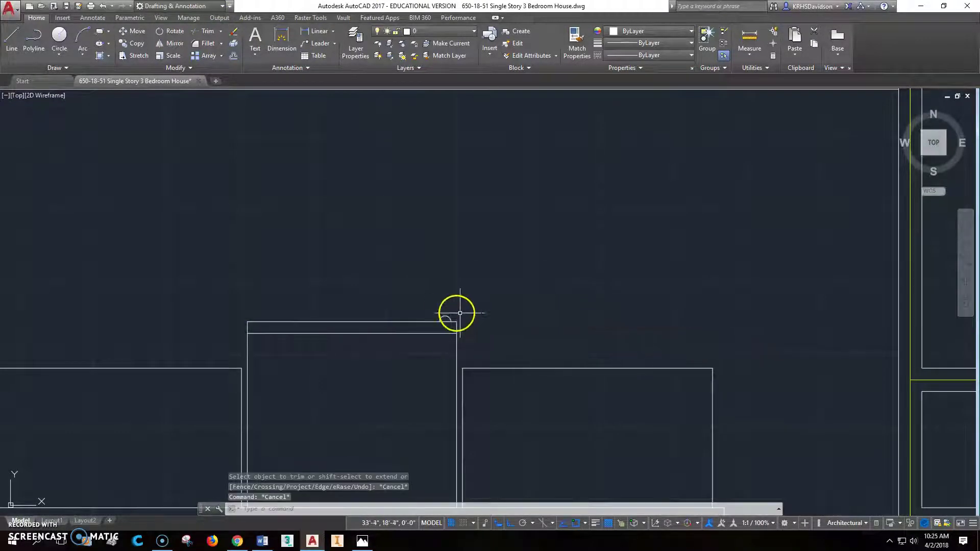
middle_drag(499, 313, 510, 193)
middle_drag(550, 284, 560, 323)
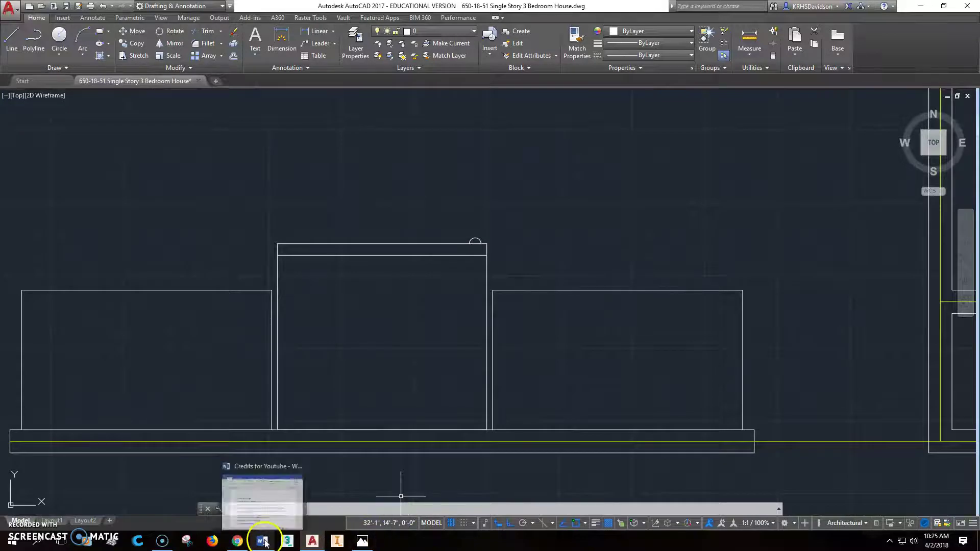
click(237, 541)
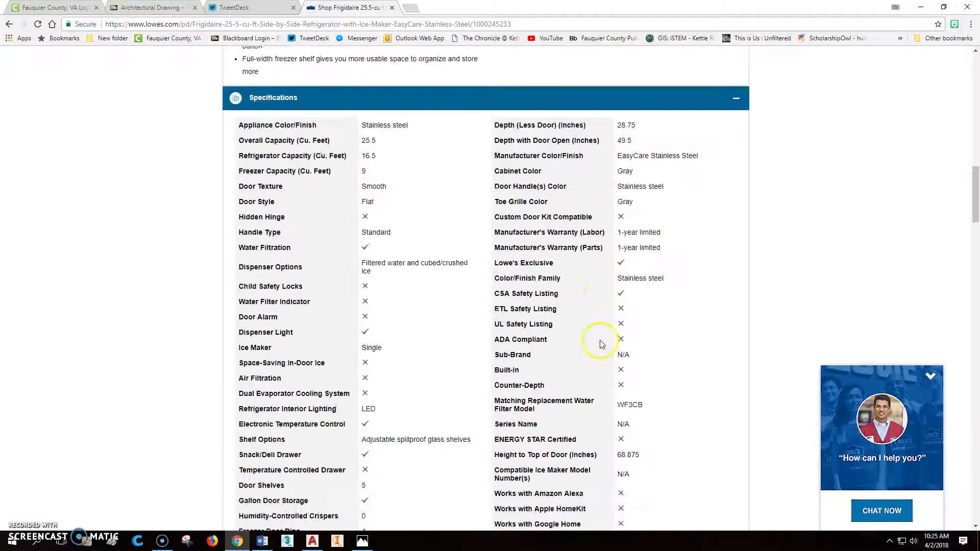
scroll(600, 344, up, 15)
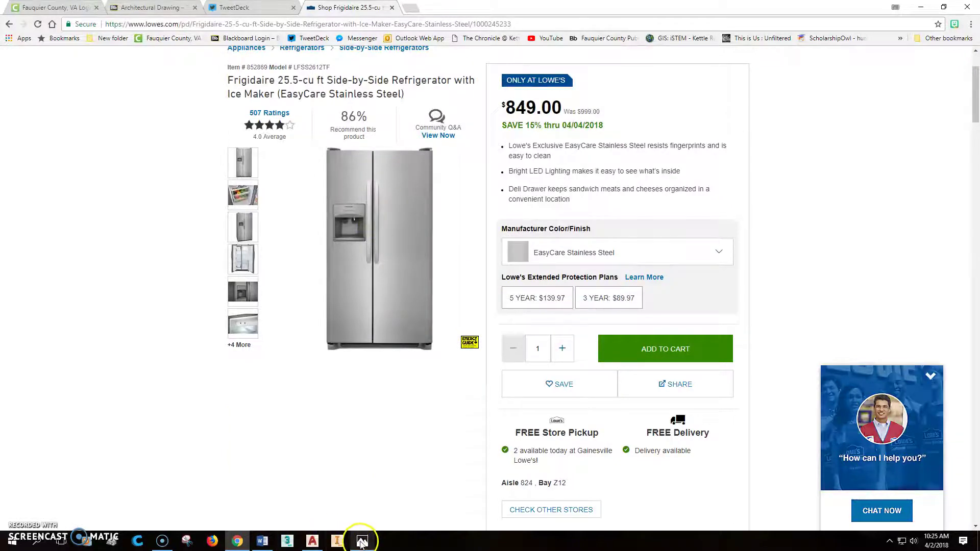
click(312, 541)
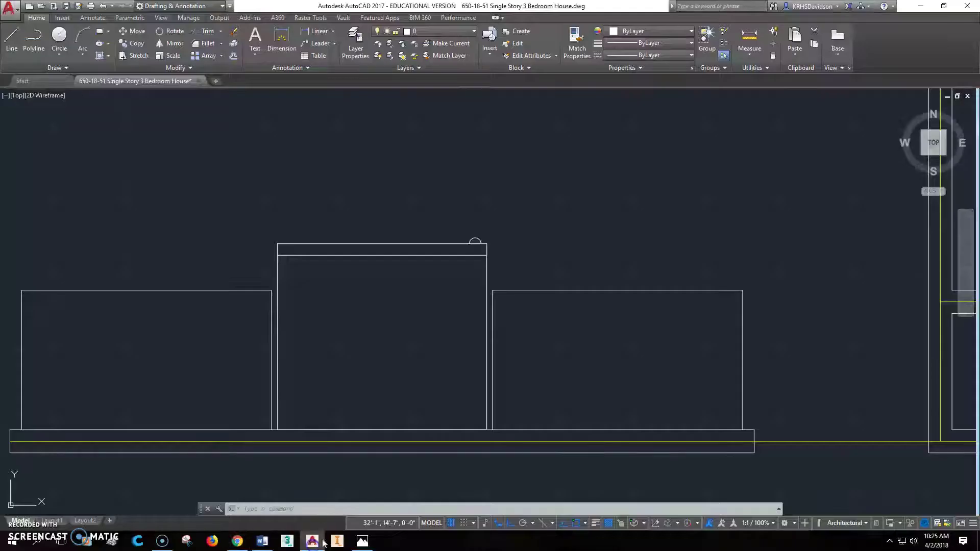
Step: Draw a divider line at the control strip's midpoint
text(l)
key(Return)
click(383, 255)
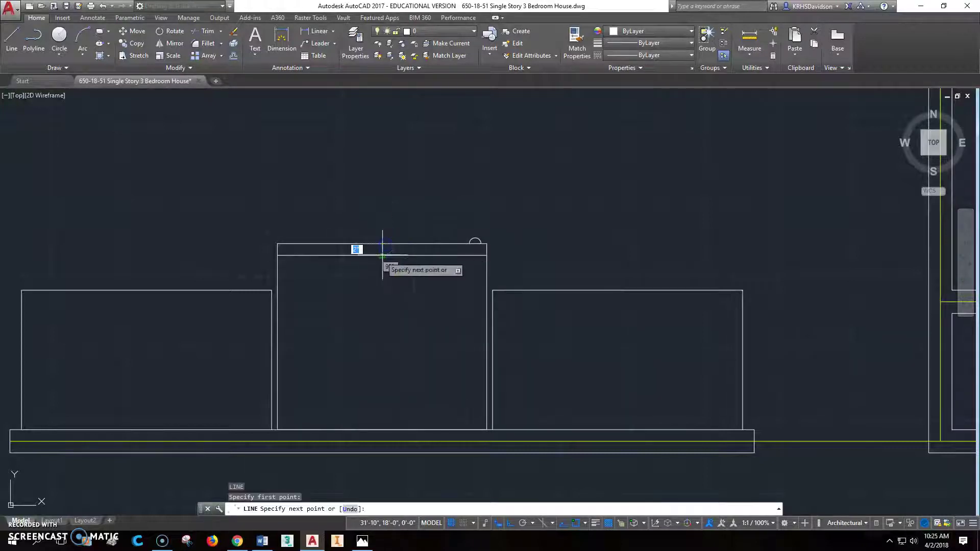
key(Escape)
key(Escape)
middle_drag(413, 298, 427, 333)
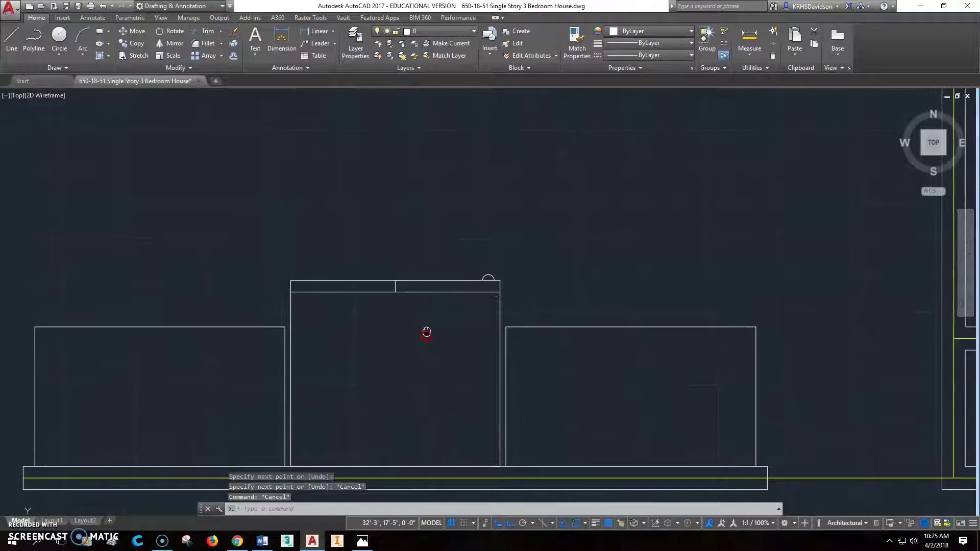
scroll(485, 273, up, 2)
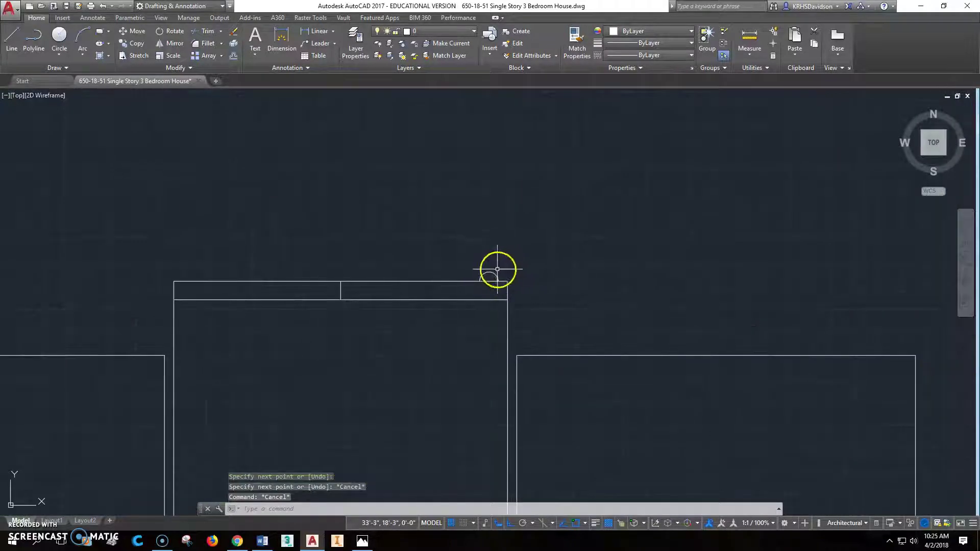
Step: Move the knob onto the strip's middle divider
text(m)
key(Return)
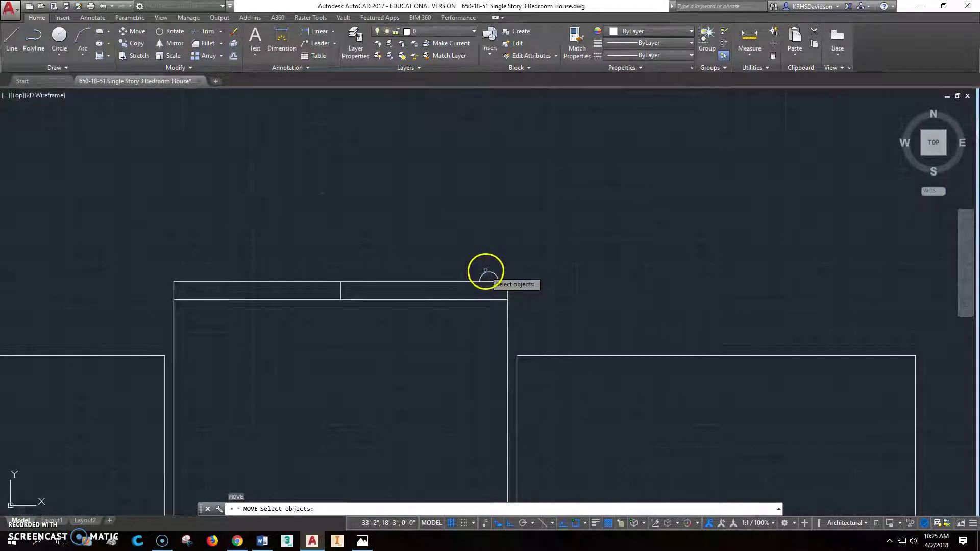
click(486, 274)
key(Return)
click(480, 281)
click(341, 284)
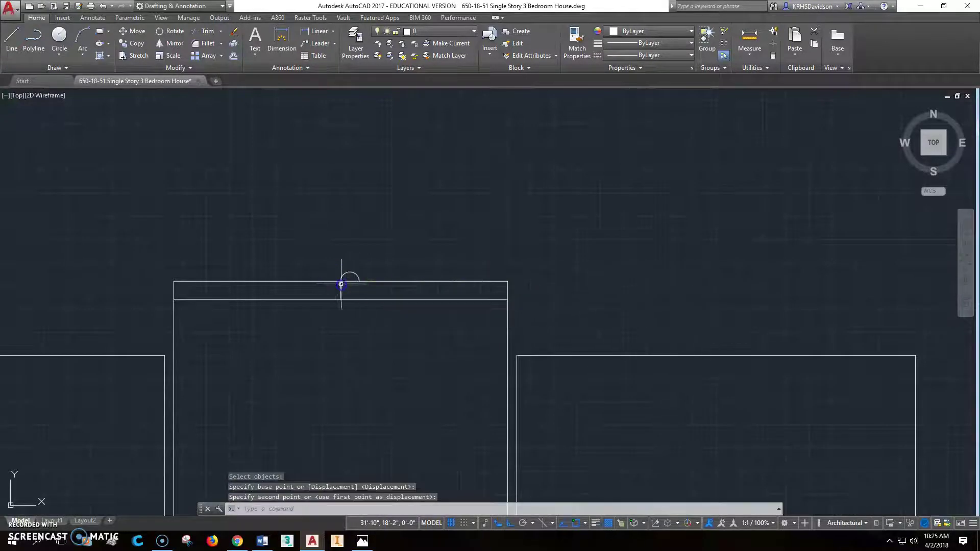
Step: Shift the knob 1 inch to the right of the divider
text(m)
key(Return)
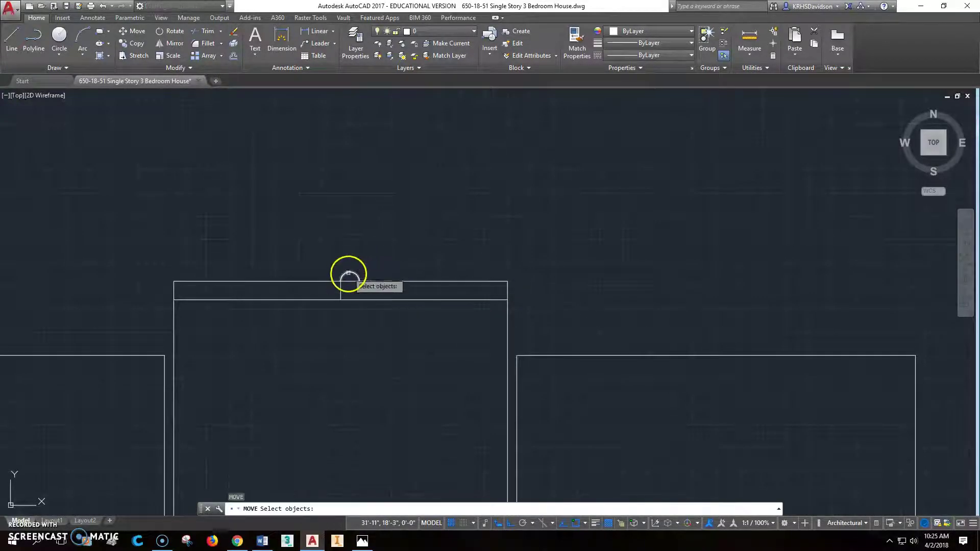
click(349, 275)
key(Return)
click(359, 238)
text(1)
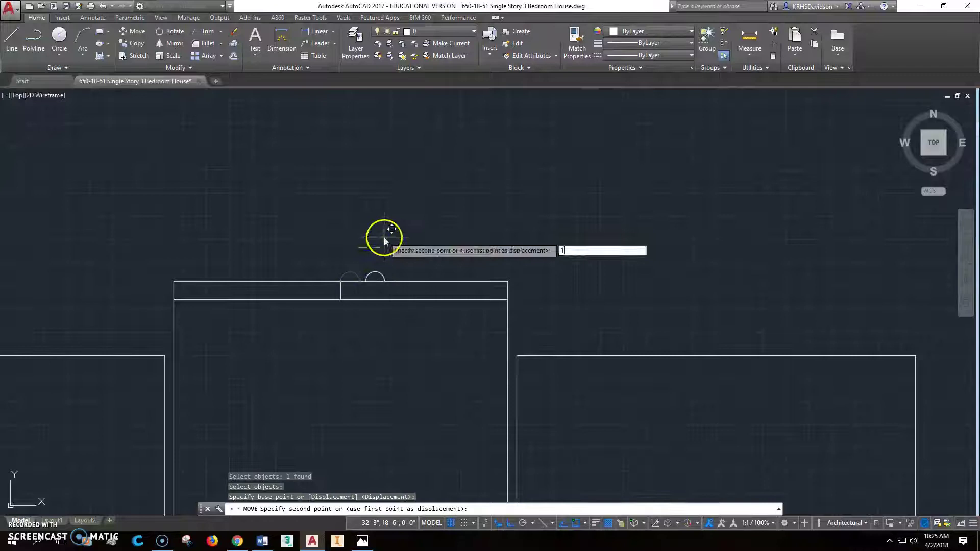
text(")
key(Return)
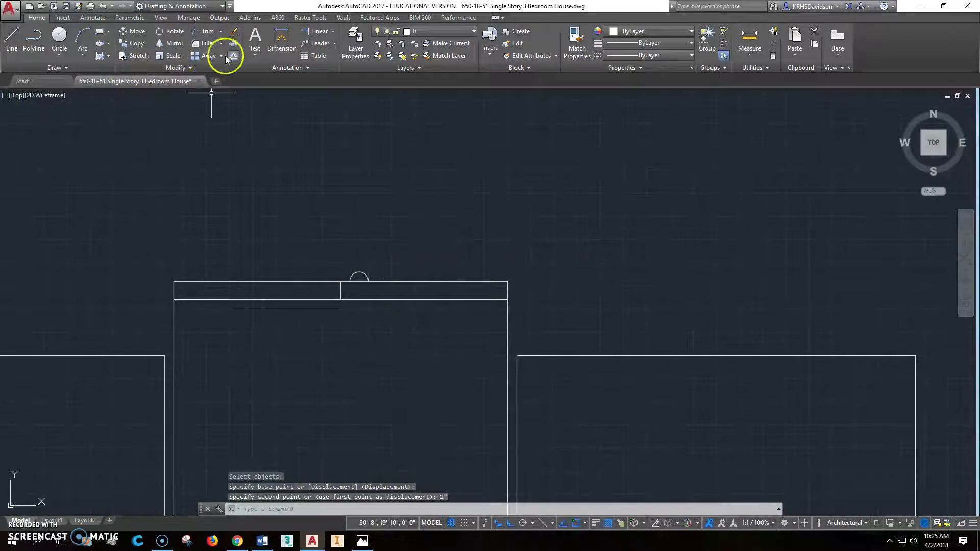
Step: Mirror the knob across the divider line, keeping the original
click(183, 70)
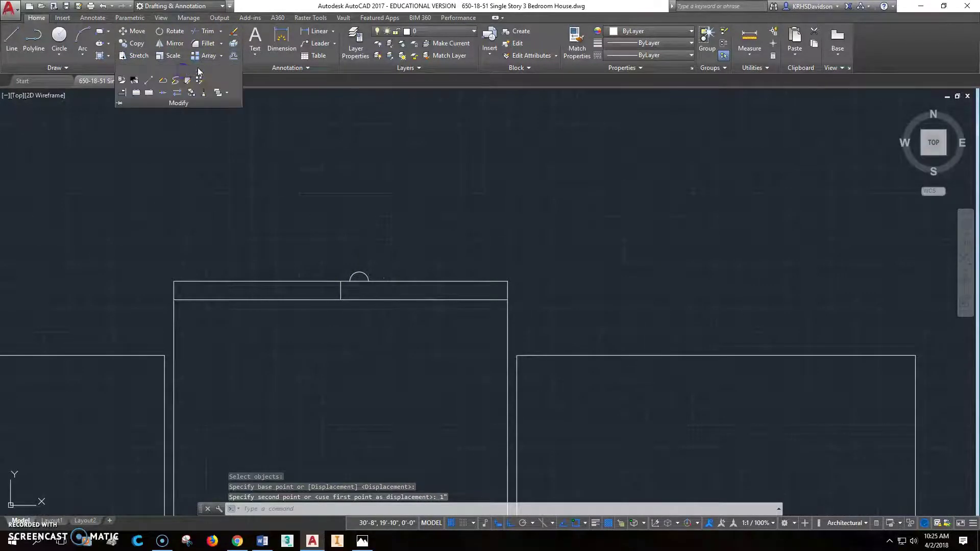
click(174, 43)
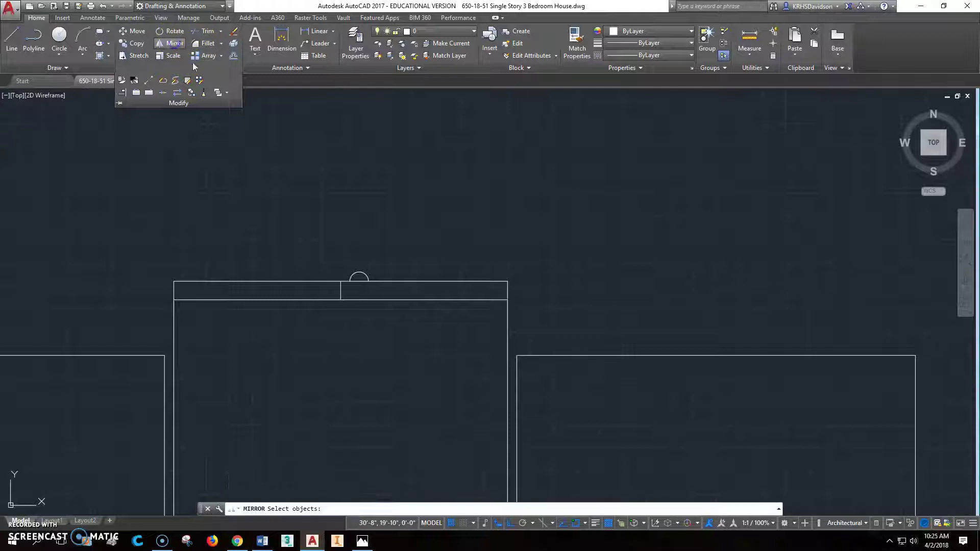
click(358, 274)
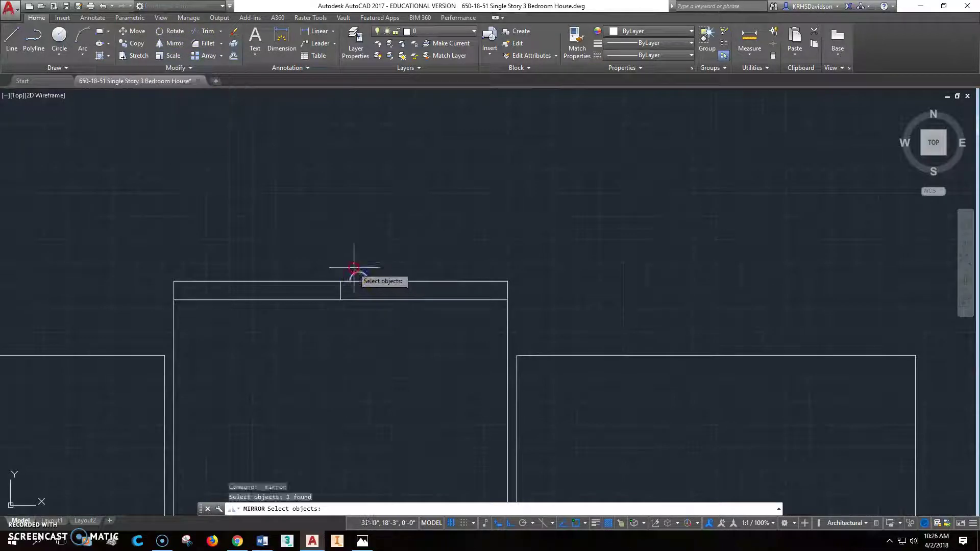
key(Return)
click(340, 282)
click(343, 362)
right_click(344, 362)
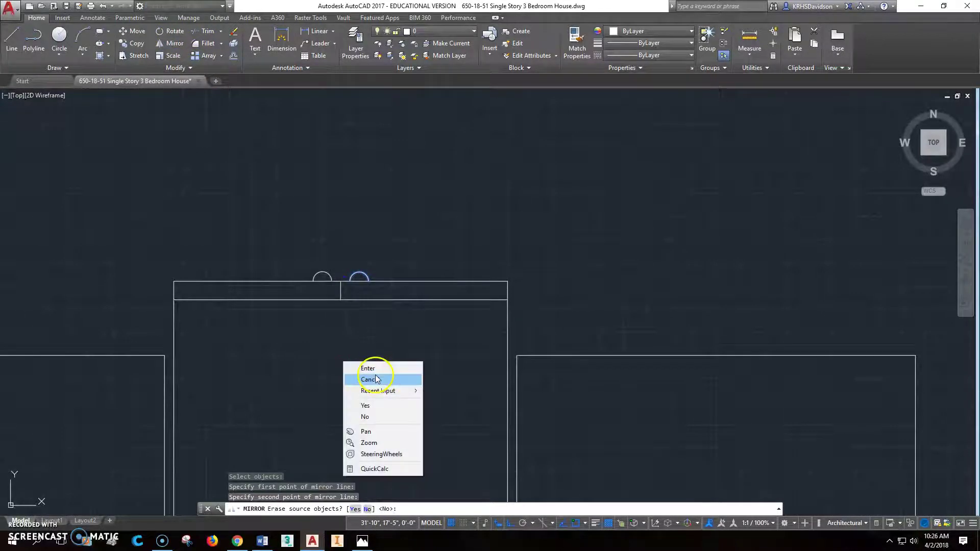
click(374, 372)
scroll(438, 376, up, 3)
scroll(441, 367, down, 6)
scroll(441, 367, down, 2)
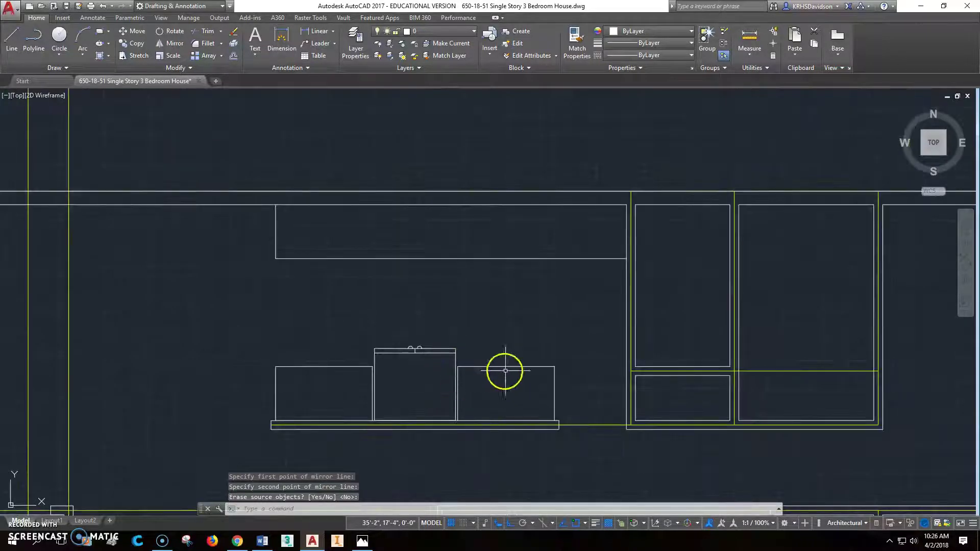
middle_drag(504, 370, 528, 333)
middle_drag(545, 293, 521, 310)
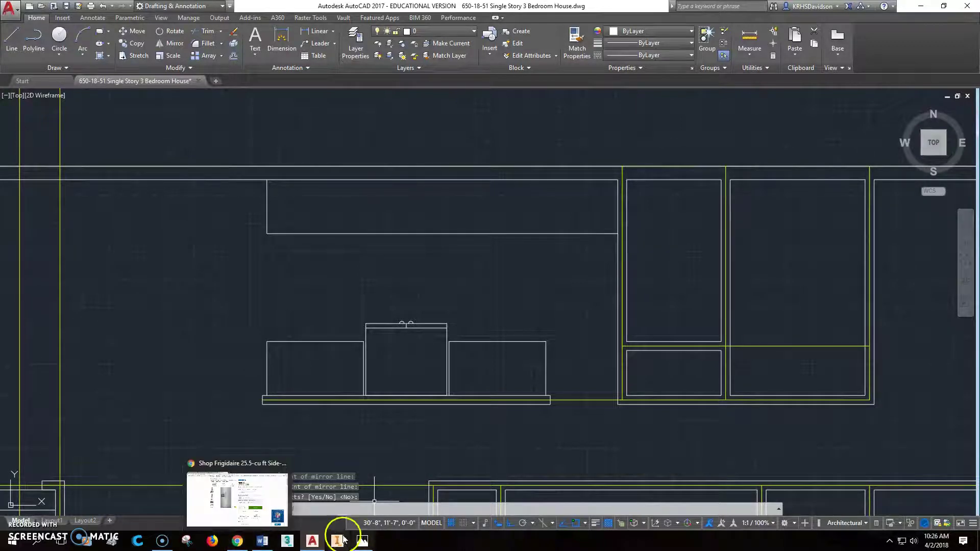
Step: Show the '650-18-51 Single Story 3 bedroom house.jpg' floor plan in Photos
click(364, 543)
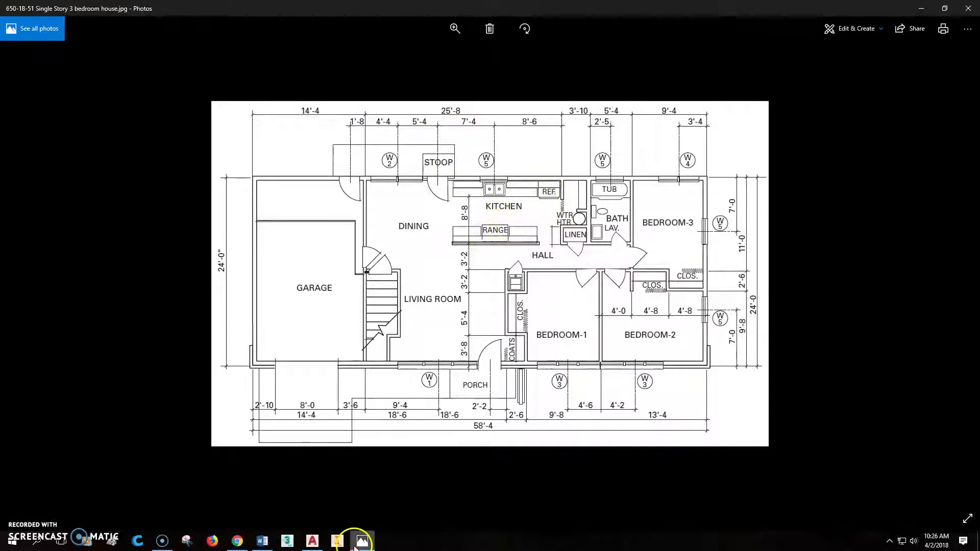
mouse_move(315, 546)
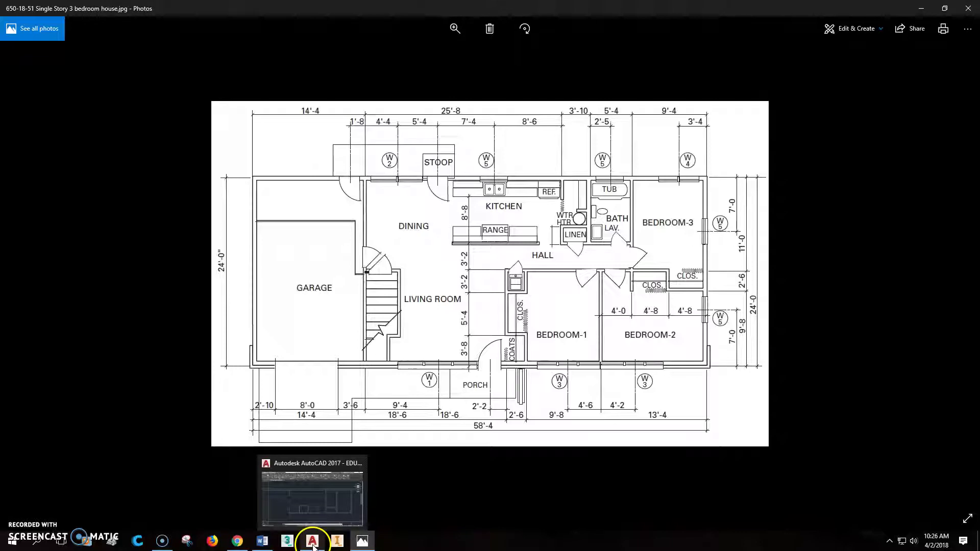
Step: Back in AutoCAD, copy the middle cabinet to a spot above the counter run
click(313, 546)
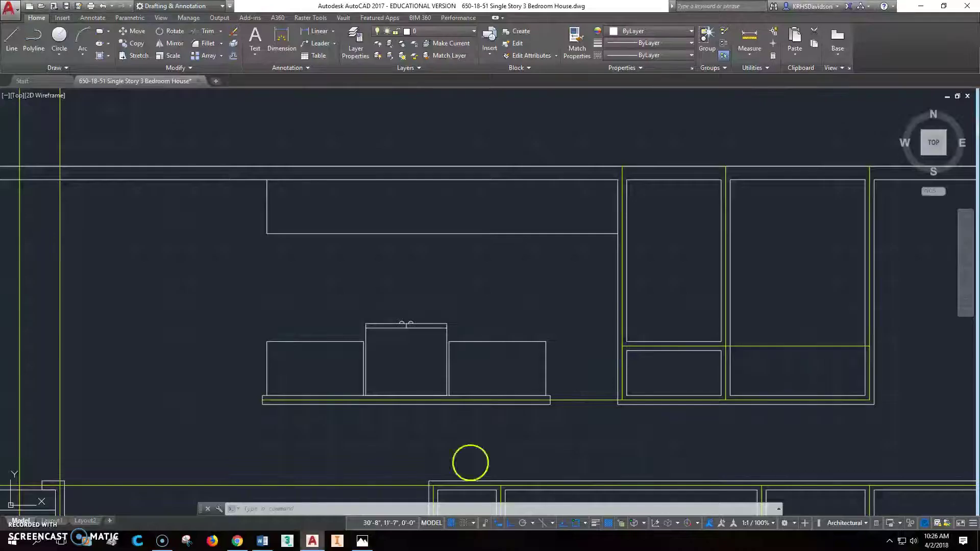
middle_drag(529, 269, 409, 357)
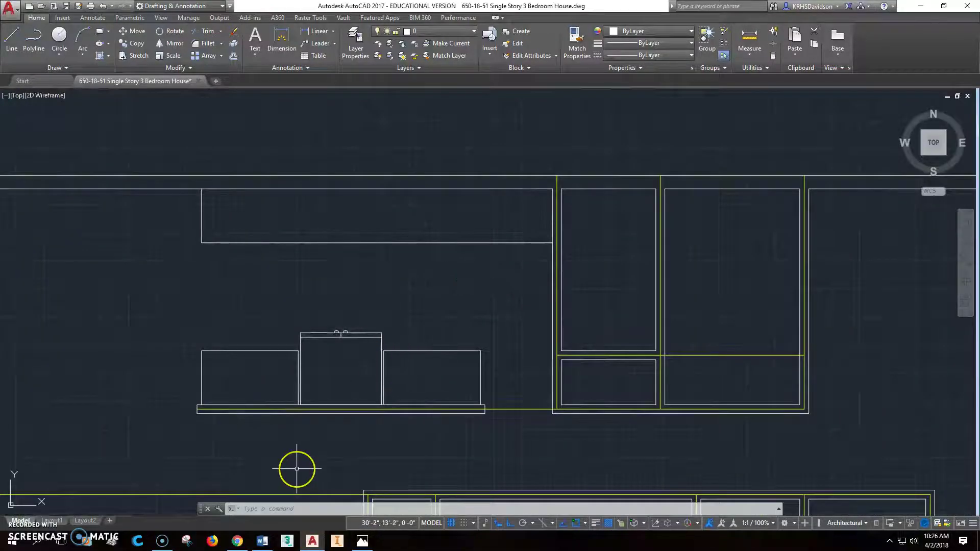
click(133, 43)
click(288, 305)
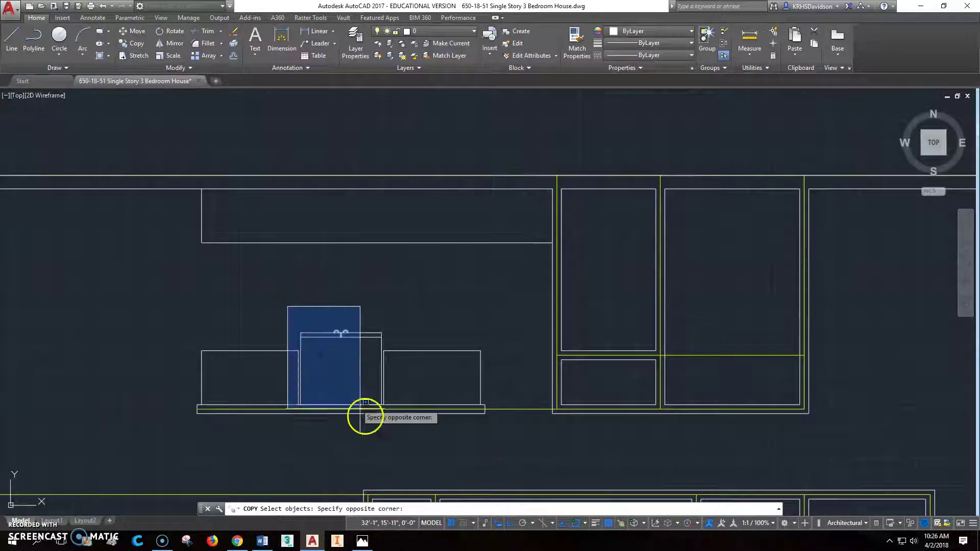
click(400, 443)
key(Return)
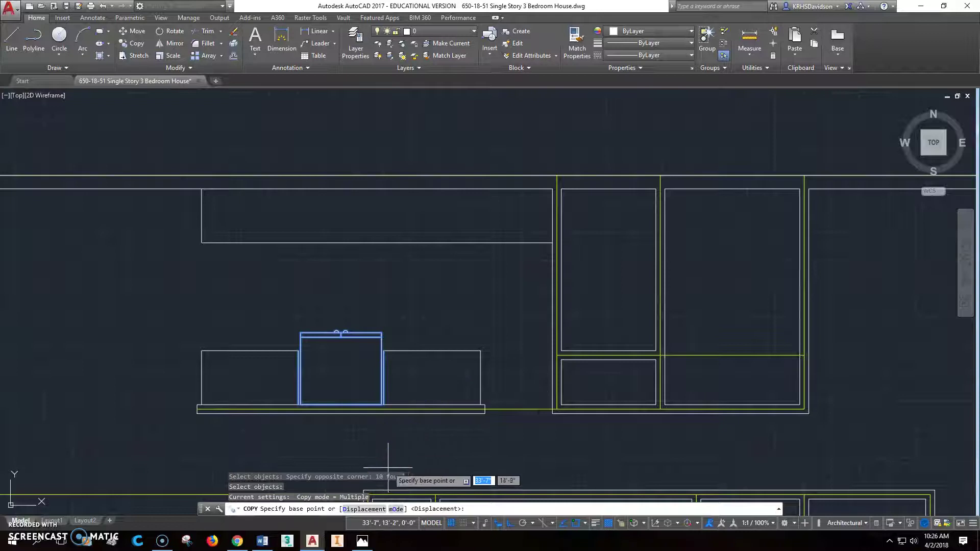
click(384, 449)
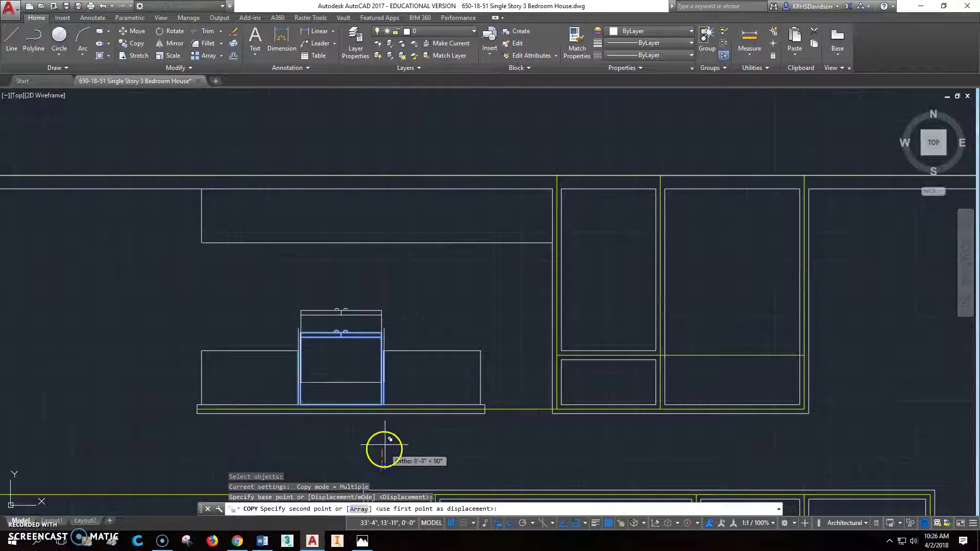
click(403, 210)
middle_drag(403, 210, 407, 379)
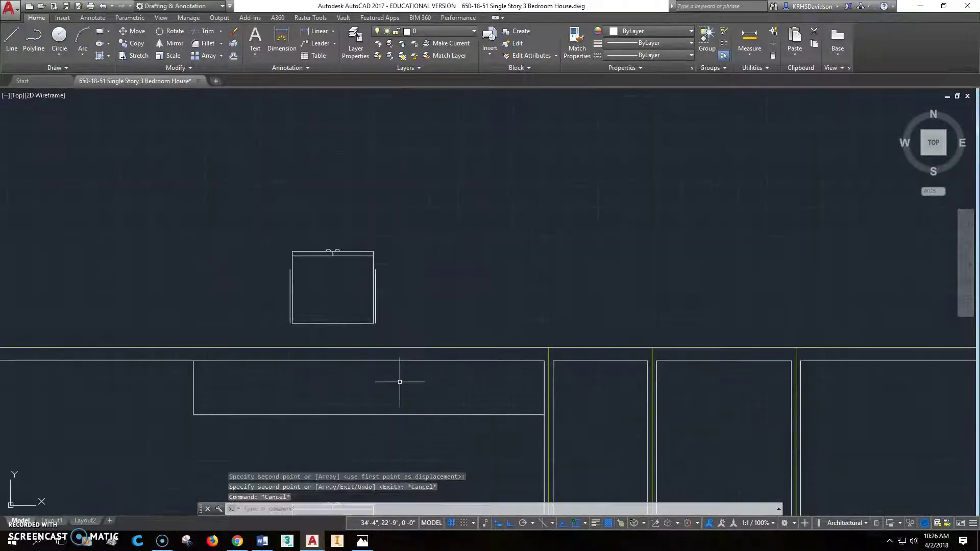
key(Escape)
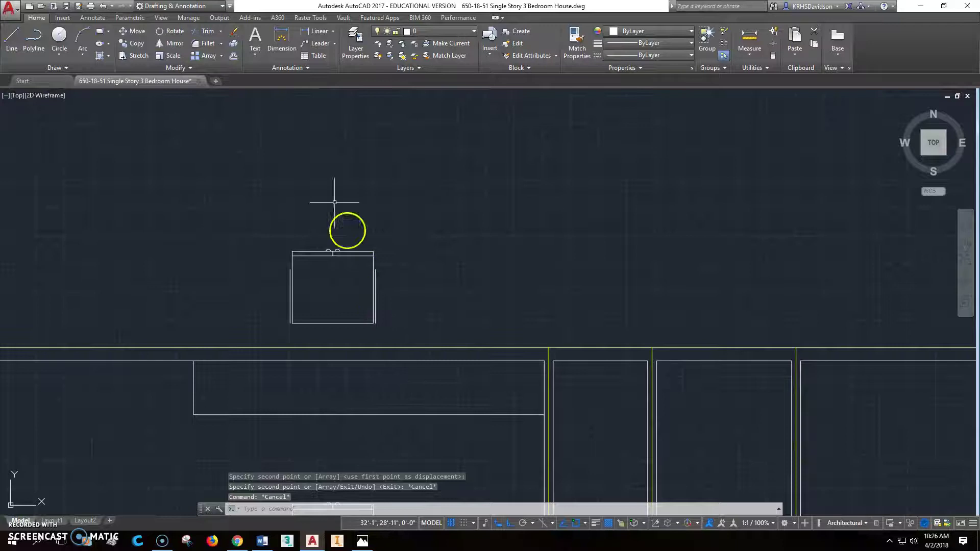
Step: Rotate the copied cabinet 180° about its top midpoint
click(169, 32)
click(270, 232)
click(462, 331)
key(Return)
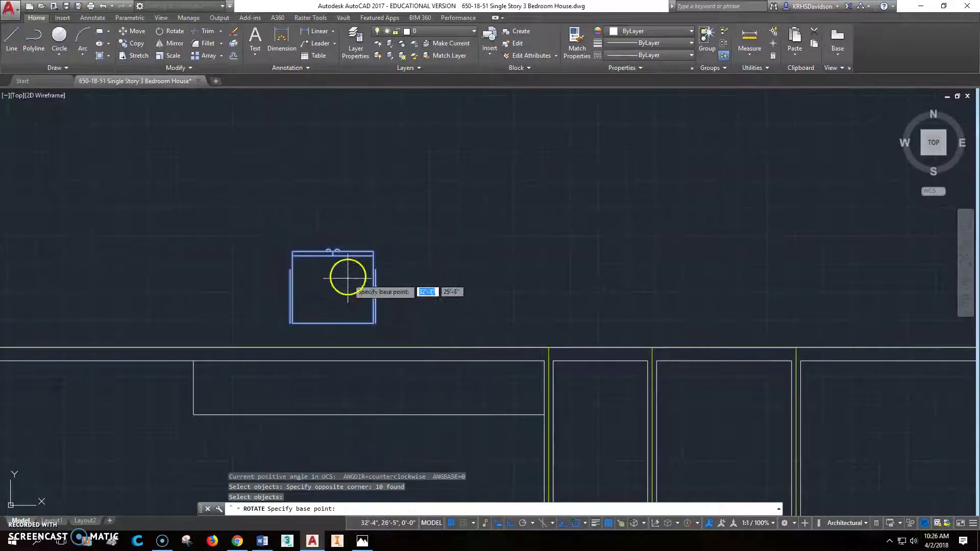
click(332, 250)
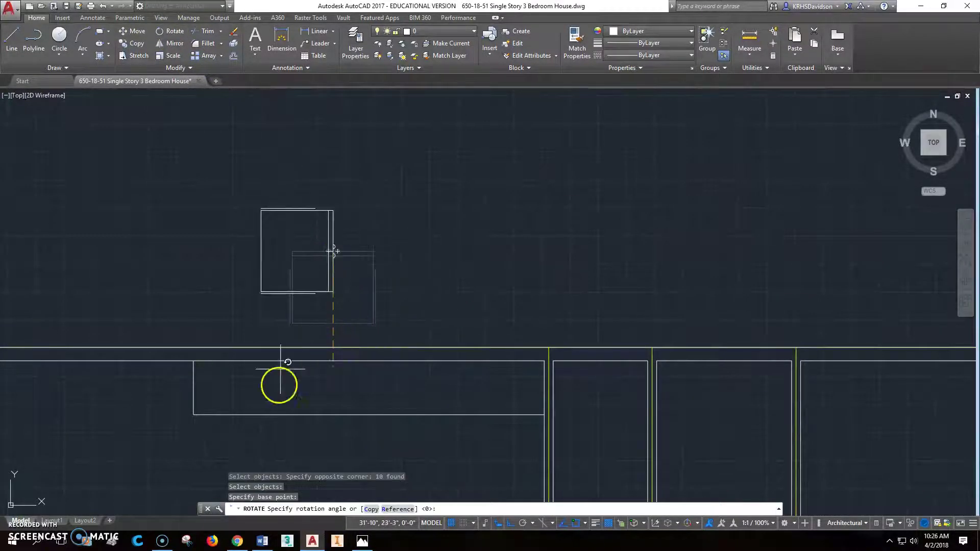
click(49, 283)
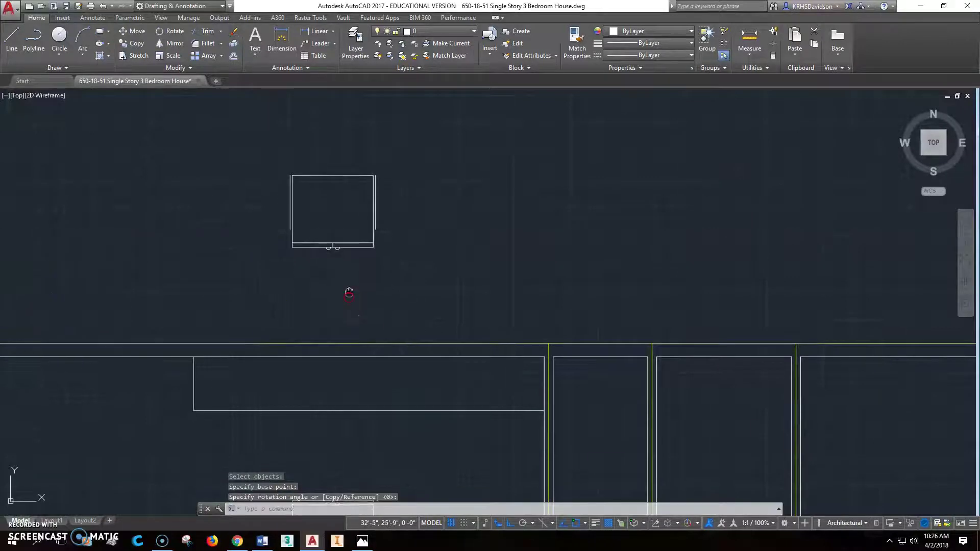
middle_drag(348, 292, 353, 282)
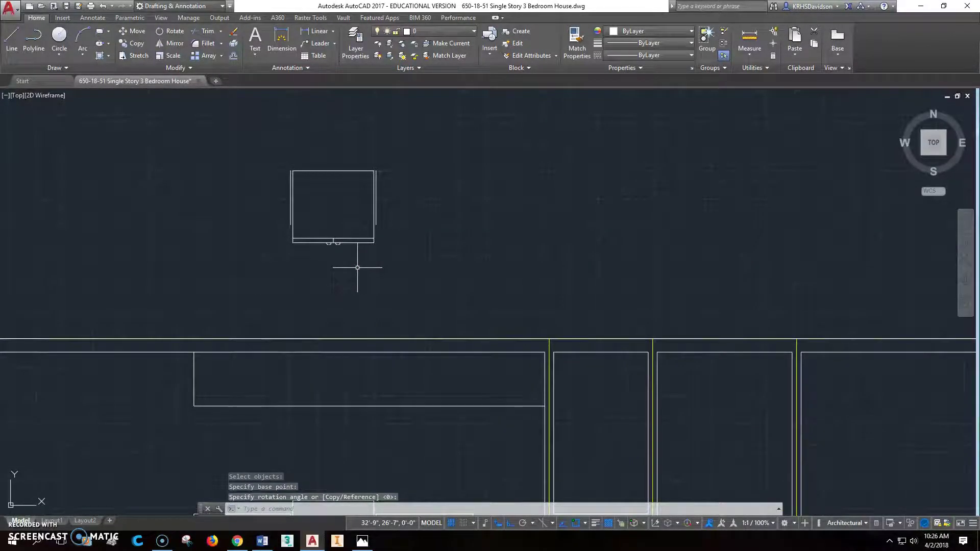
Step: Start moving the flipped cabinet, then abandon the attempt
click(136, 31)
click(256, 154)
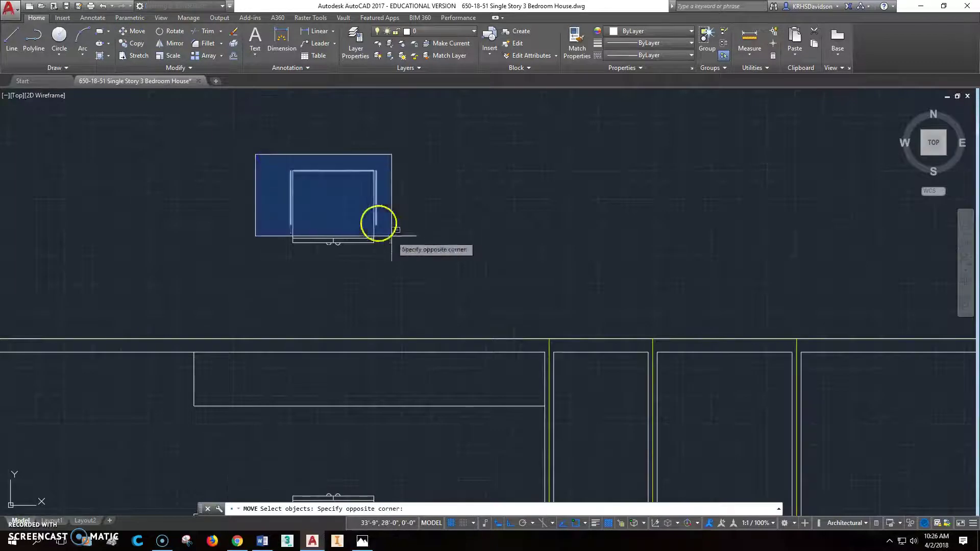
click(400, 249)
key(Return)
right_click(376, 215)
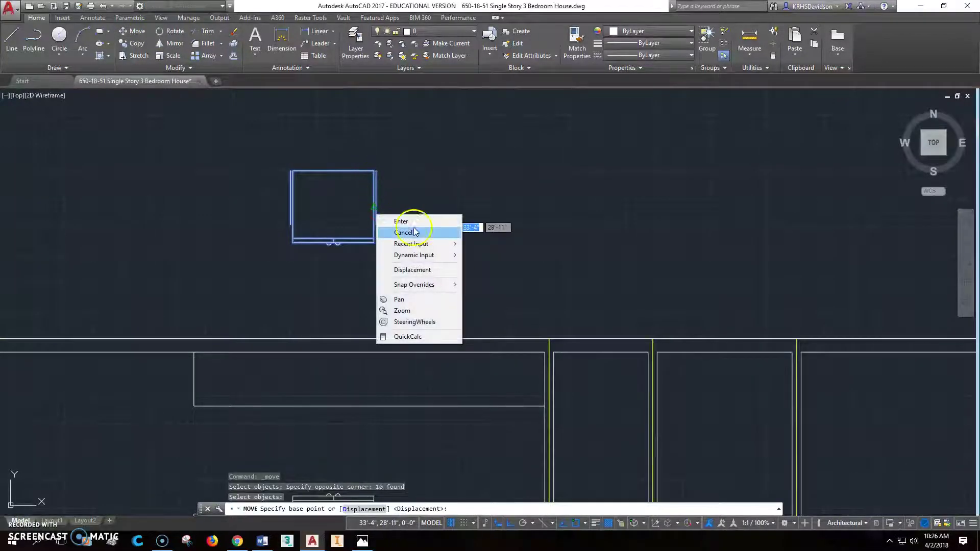
click(414, 232)
scroll(393, 183, up, 3)
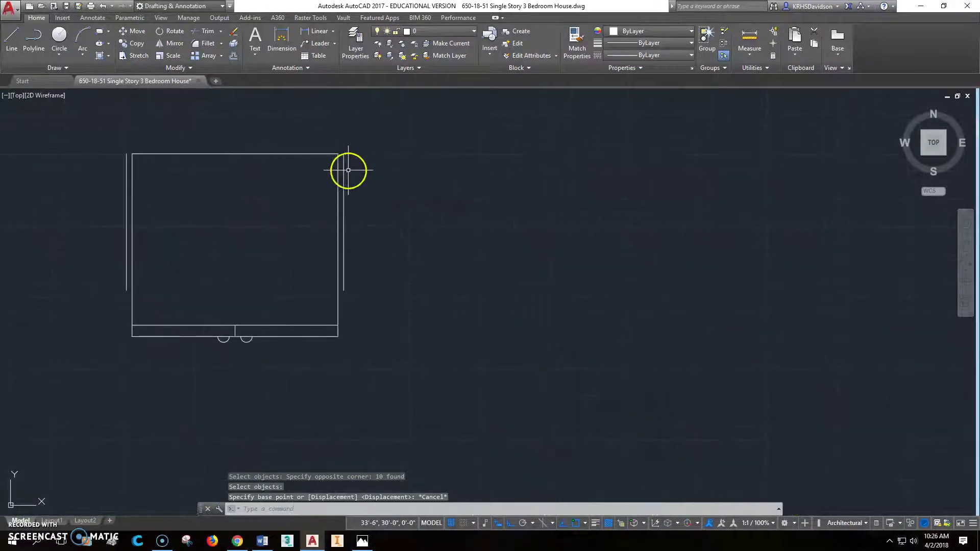
Step: Move the flipped cabinet by its top-right corner to sit beside the upper counter
click(134, 32)
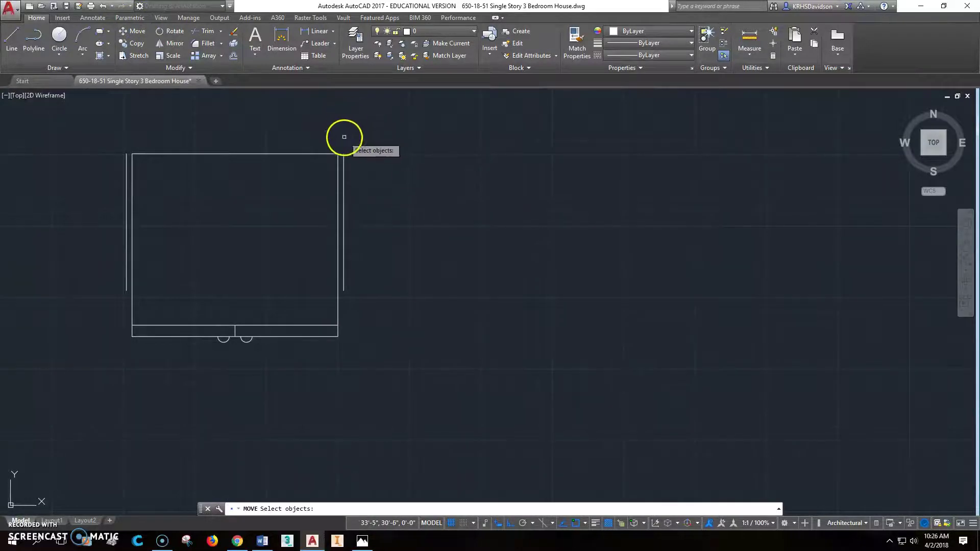
click(342, 139)
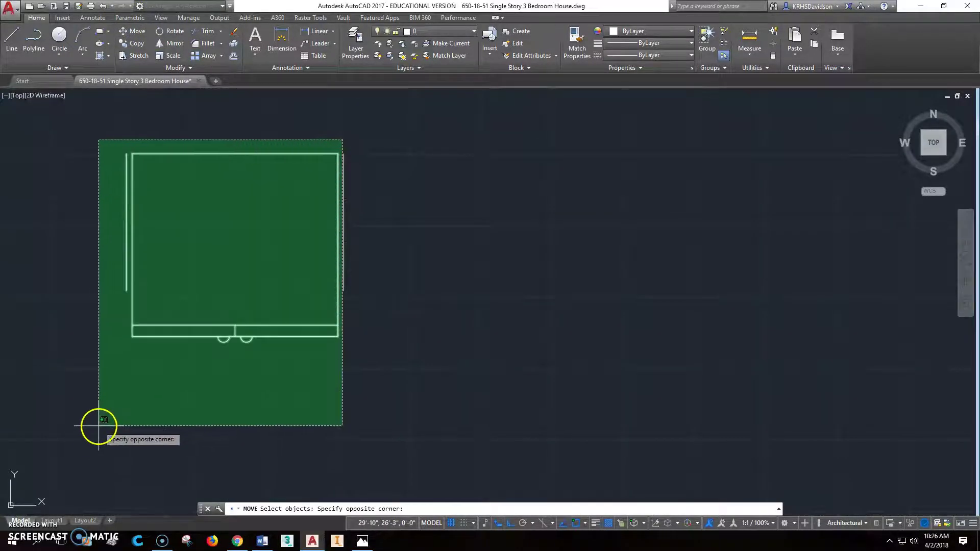
click(99, 426)
key(Return)
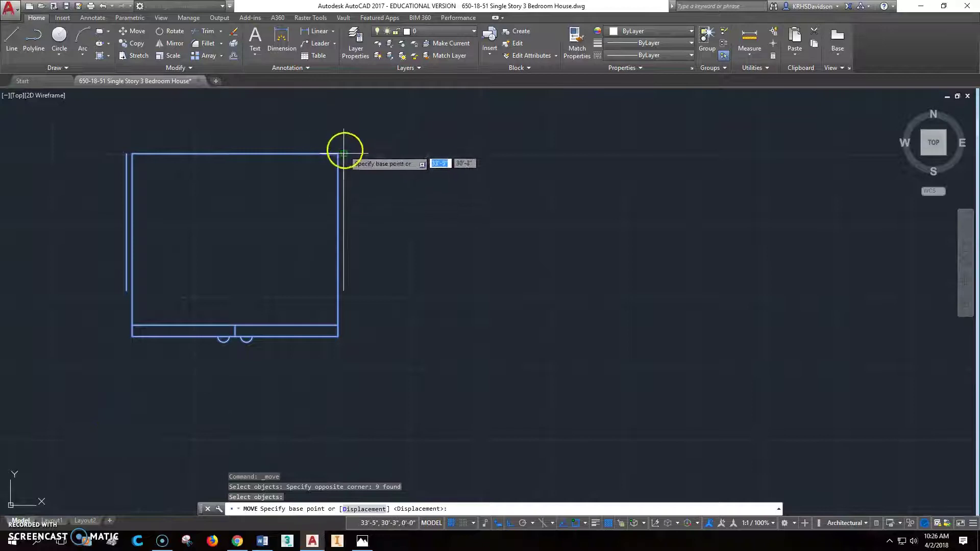
click(344, 153)
scroll(357, 173, down, 5)
scroll(357, 276, up, 8)
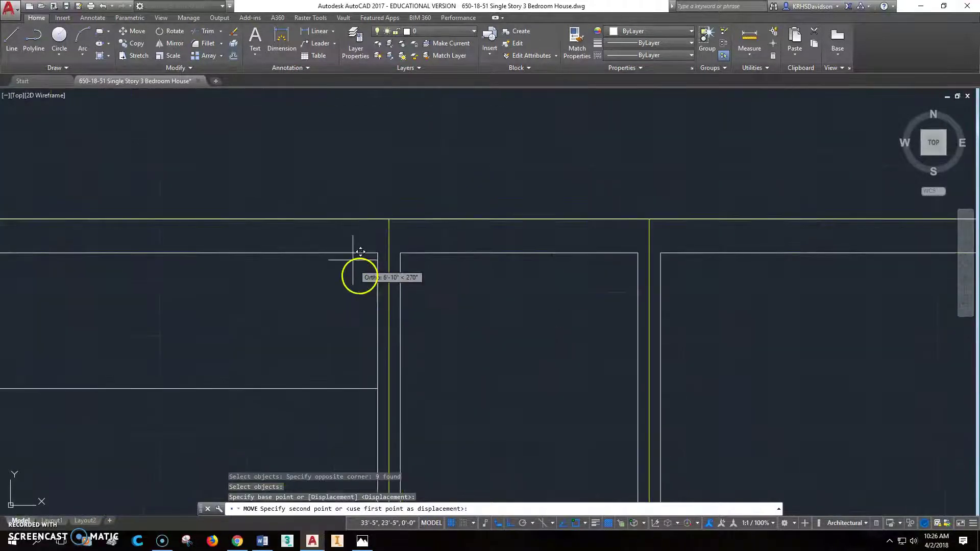
click(378, 253)
middle_drag(511, 346, 550, 280)
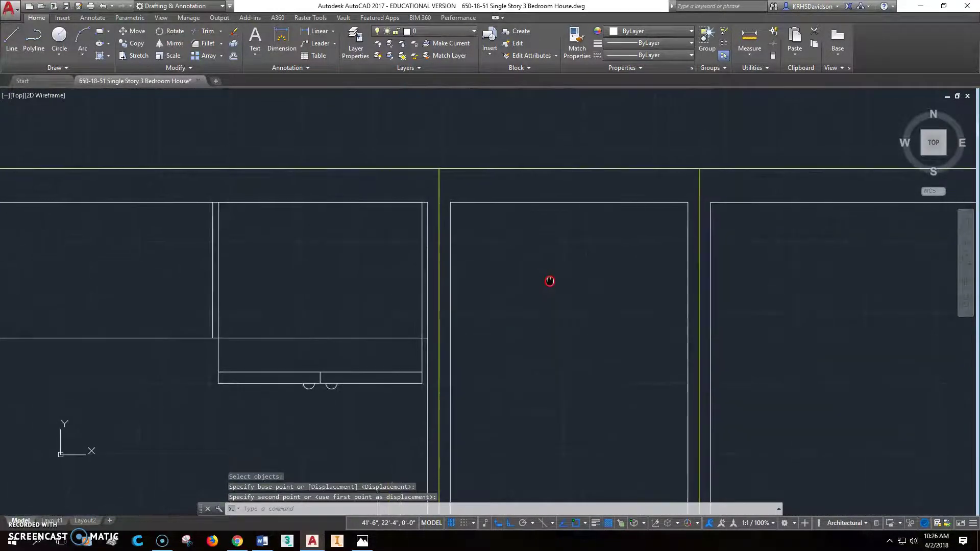
Step: Trim the overlapping horizontal line at the counter's end line
click(204, 32)
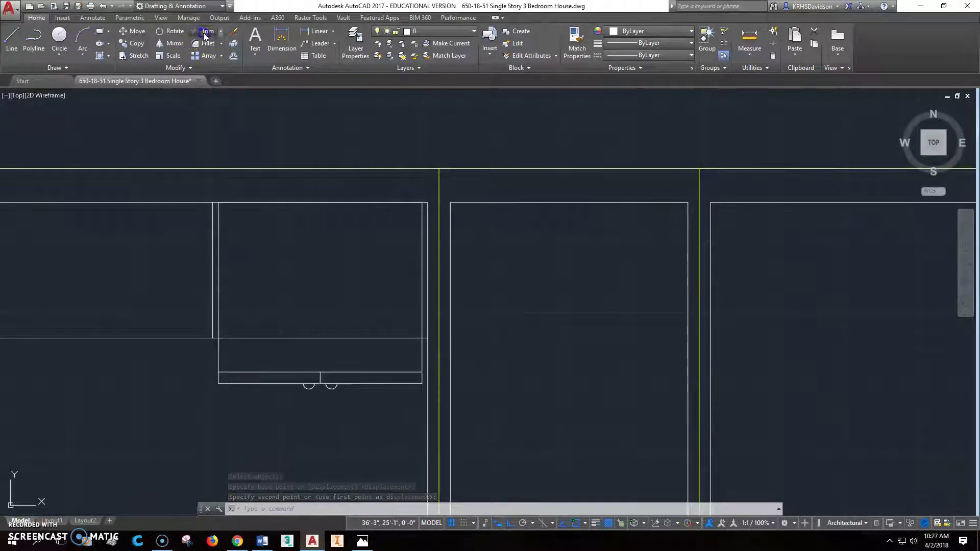
click(213, 223)
key(Return)
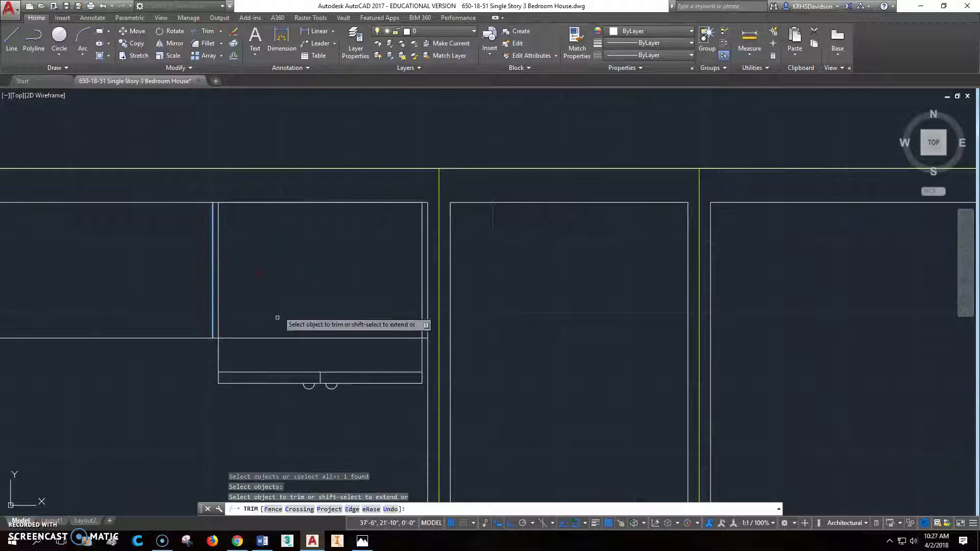
click(266, 340)
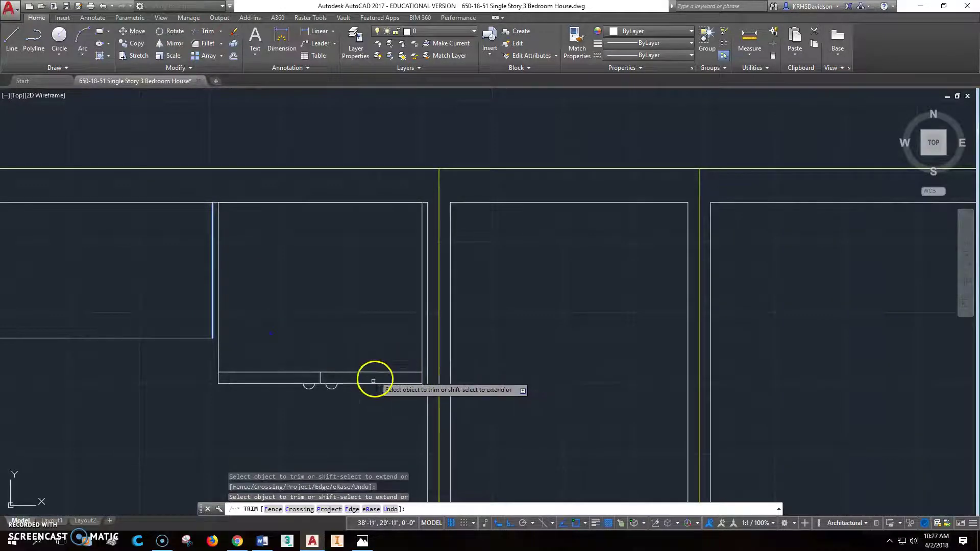
key(Escape)
scroll(460, 274, down, 4)
scroll(368, 396, up, 2)
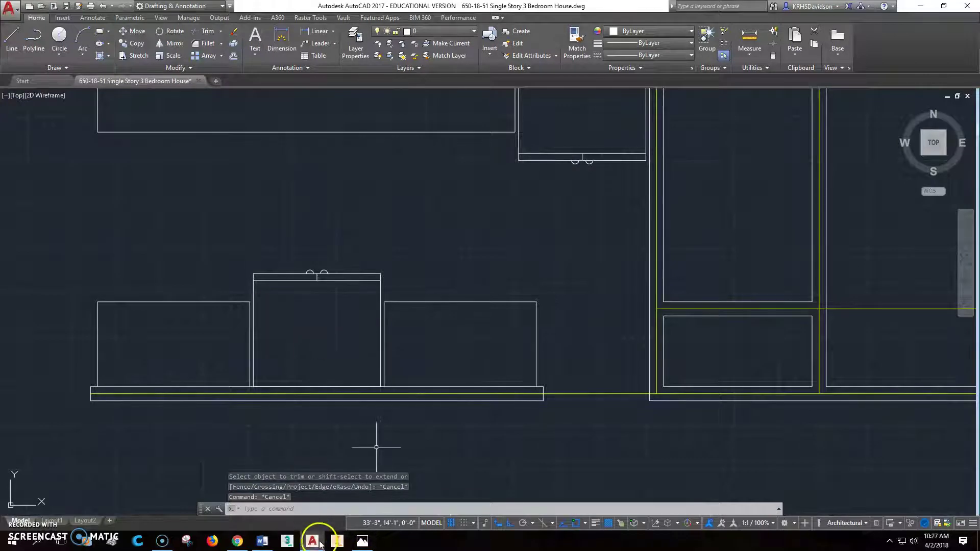
Step: On the Lowe's page in Chrome, search for 'stove'
mouse_move(326, 543)
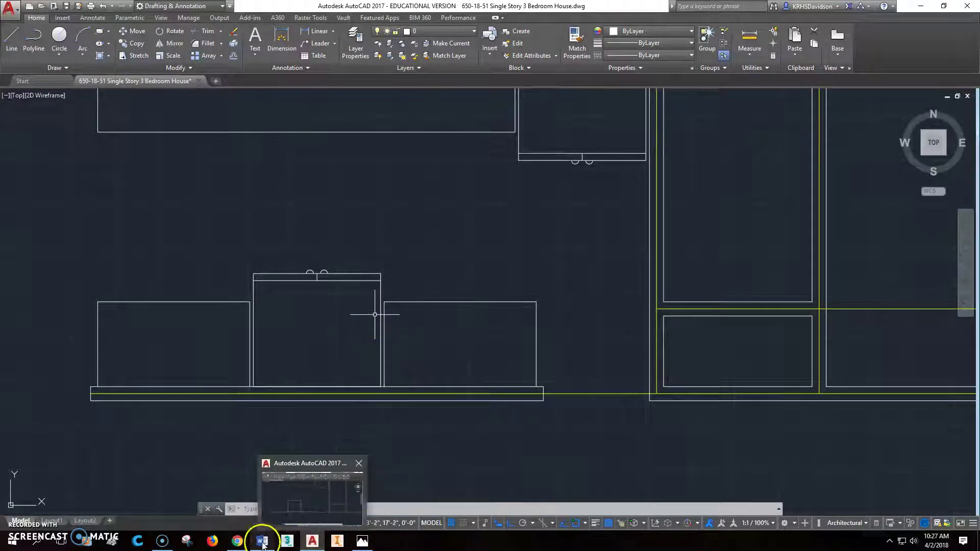
mouse_move(239, 543)
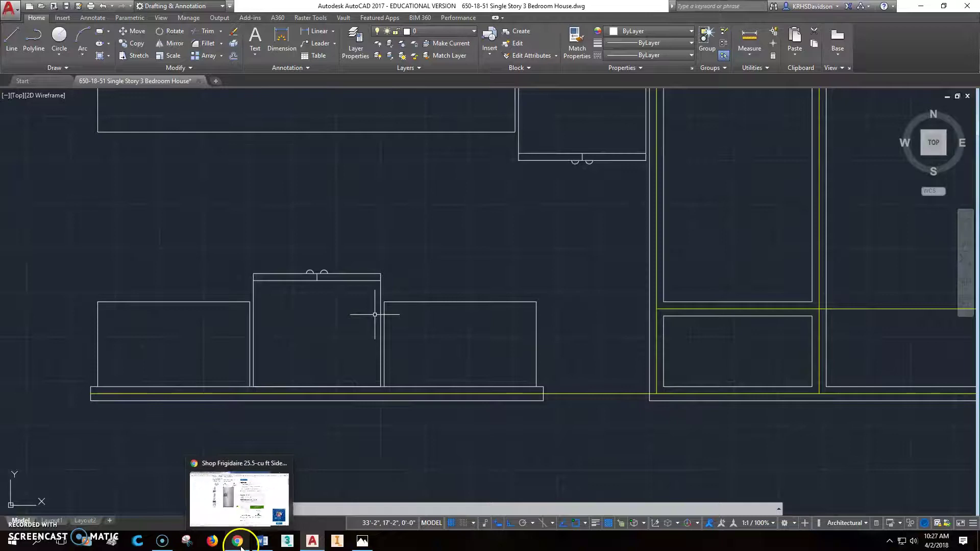
click(241, 462)
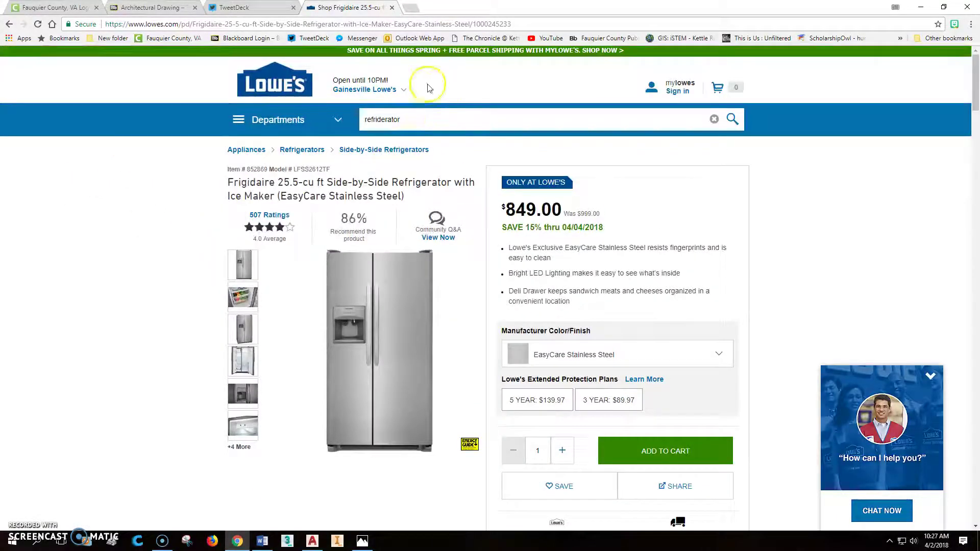
click(410, 119)
text(stove)
key(Return)
click(422, 73)
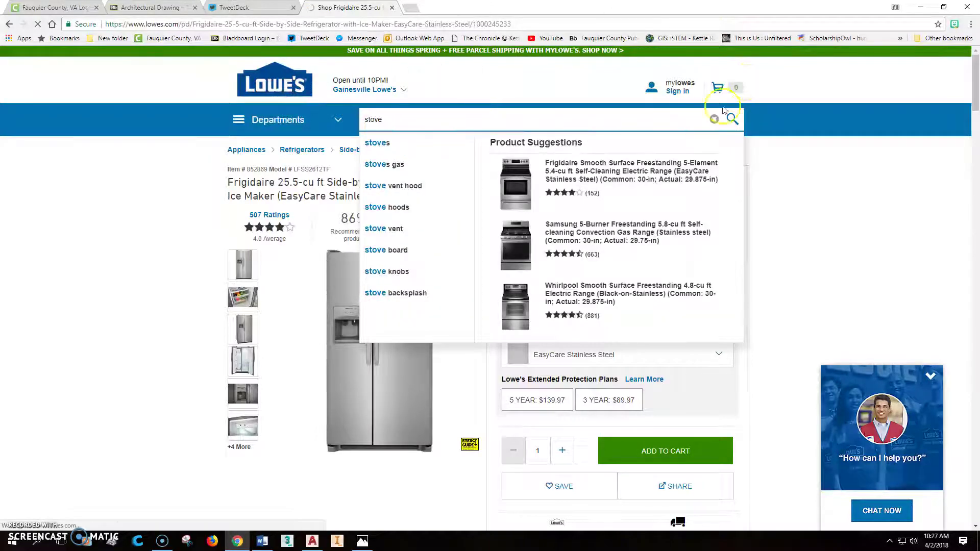
Step: Dismiss the feedback survey and browse the stove listings, including a Whirlpool gas range
click(928, 320)
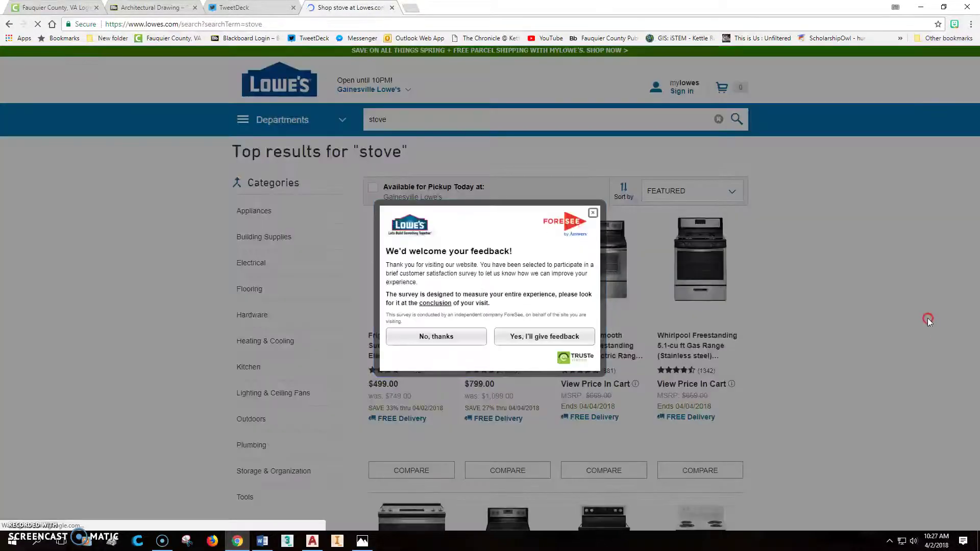
click(593, 212)
click(689, 310)
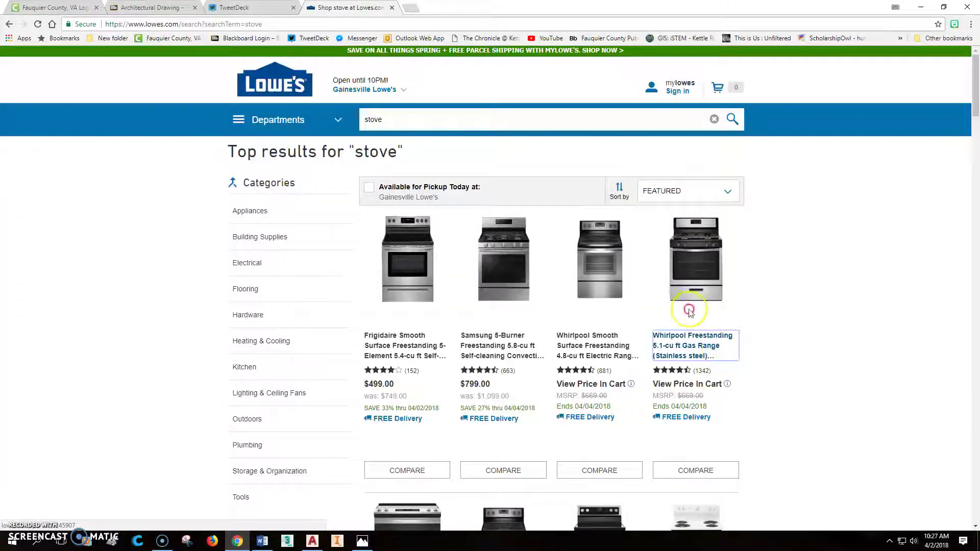
click(829, 327)
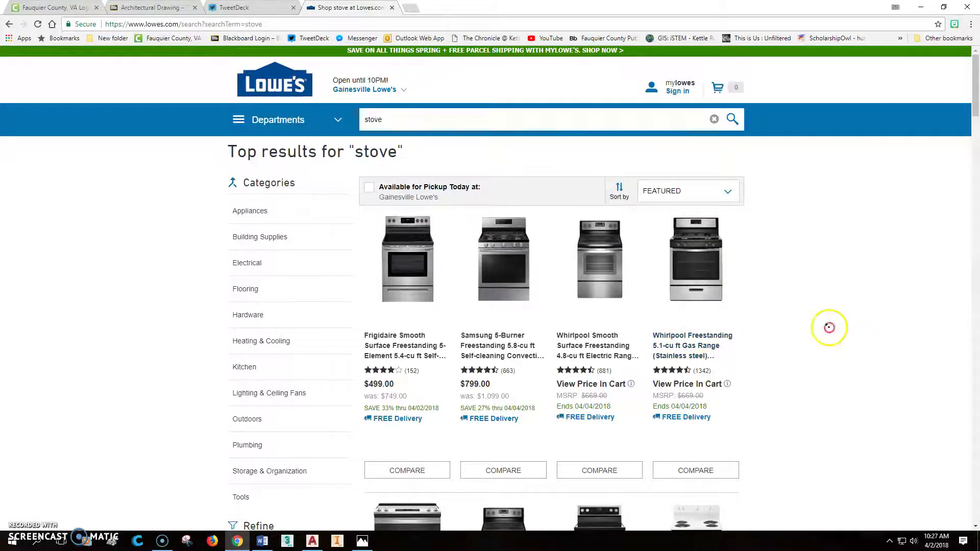
scroll(825, 335, down, 3)
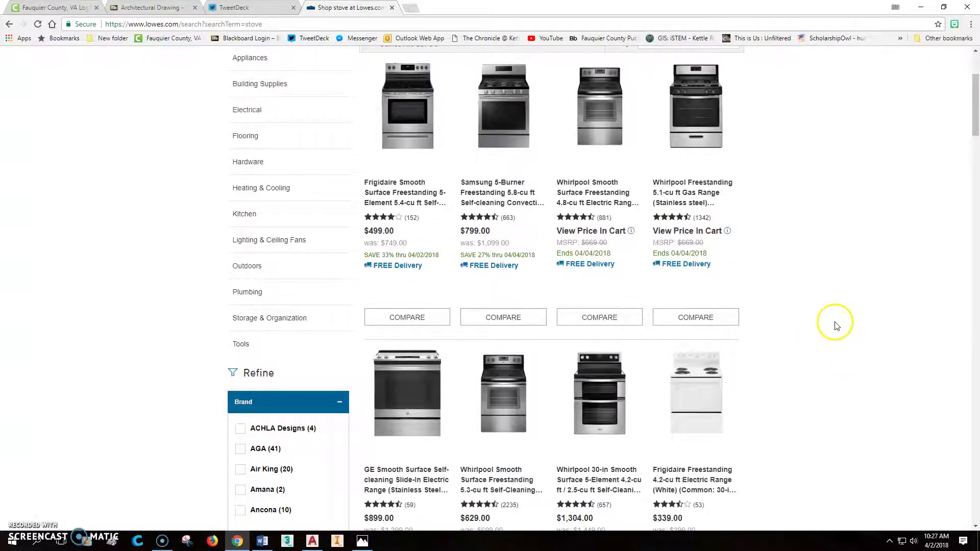
scroll(769, 351, up, 1)
scroll(770, 351, up, 2)
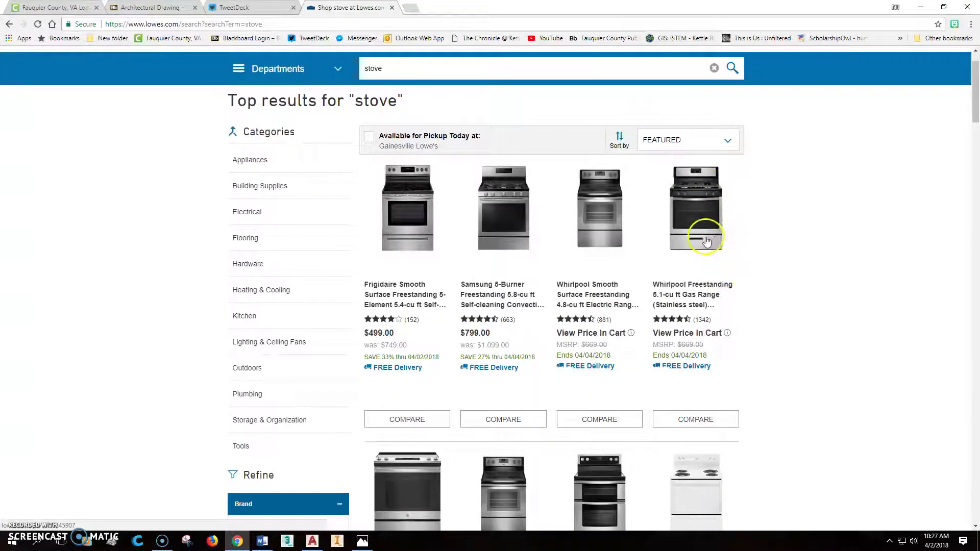
scroll(698, 237, down, 1)
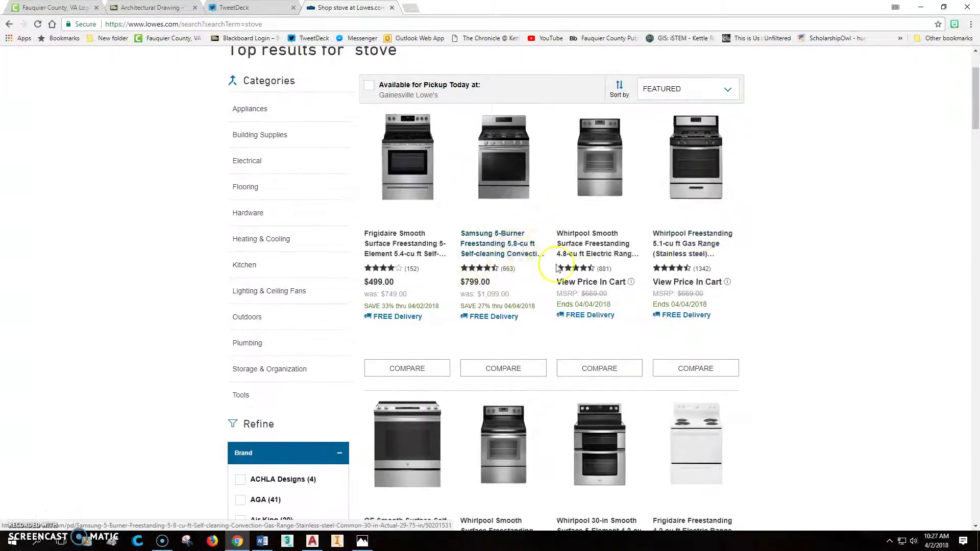
scroll(477, 306, up, 1)
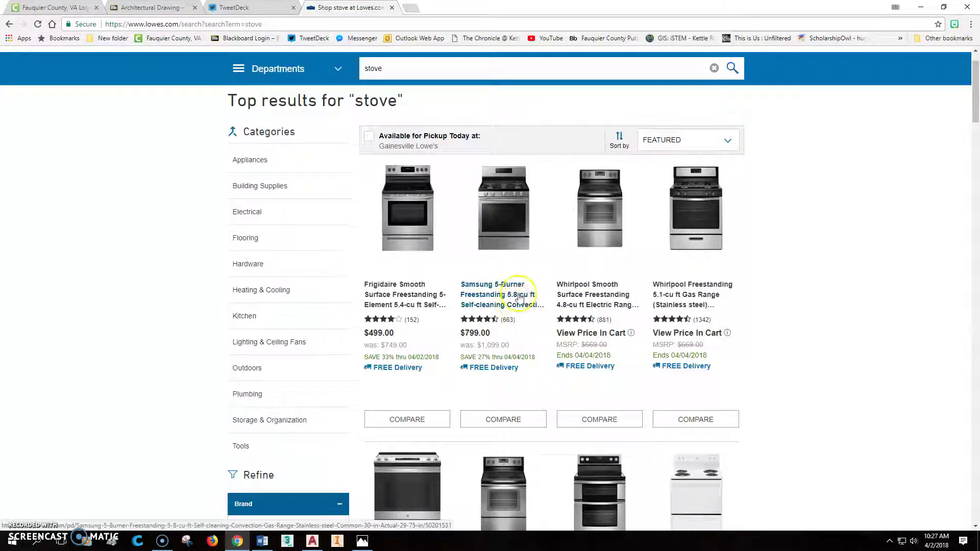
Step: View the Samsung 5-burner range's specifications: 29.75-inch width and 23.6875-inch depth
click(509, 218)
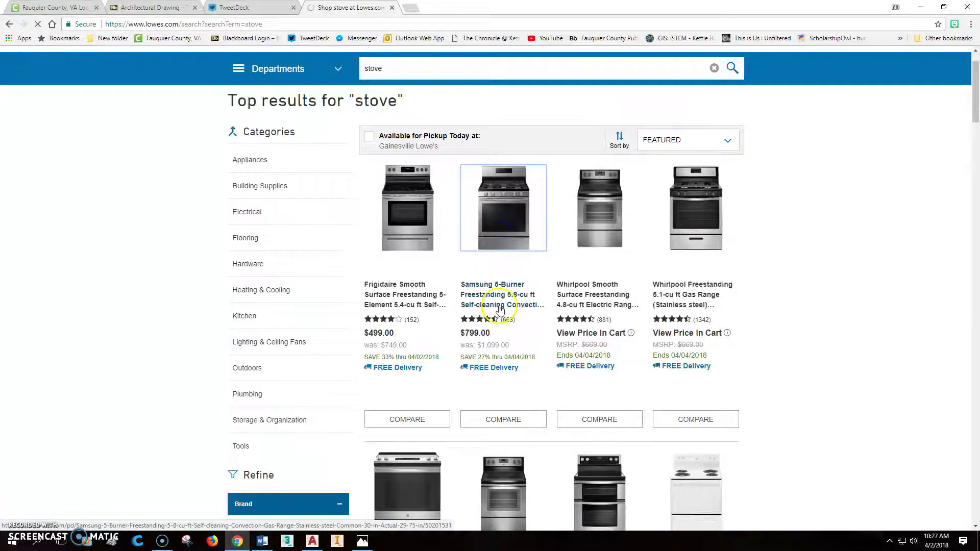
scroll(481, 294, down, 10)
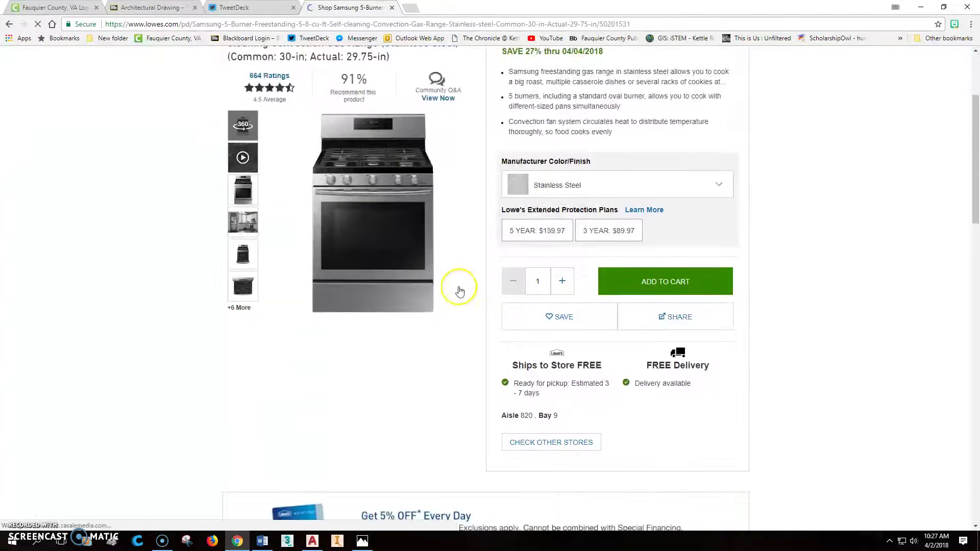
scroll(457, 286, down, 7)
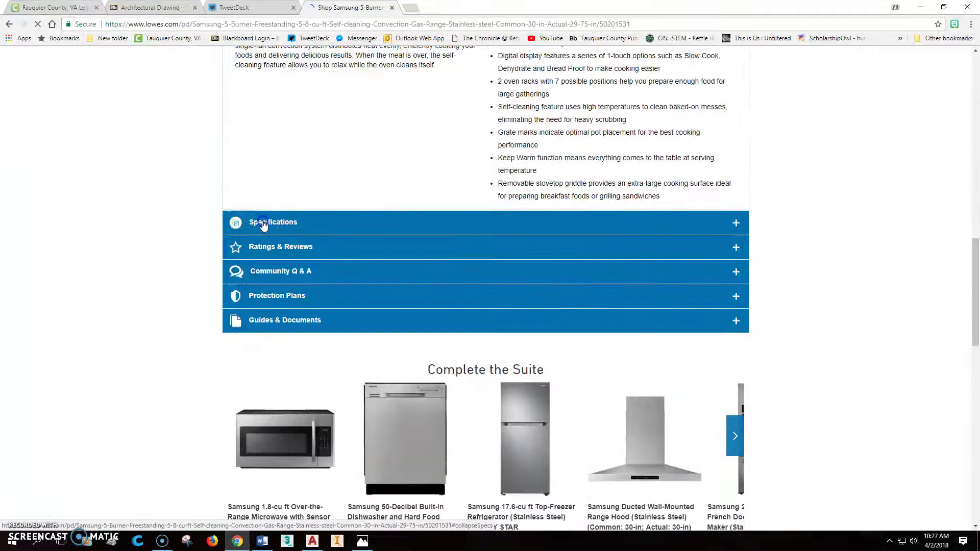
click(257, 222)
scroll(265, 245, down, 4)
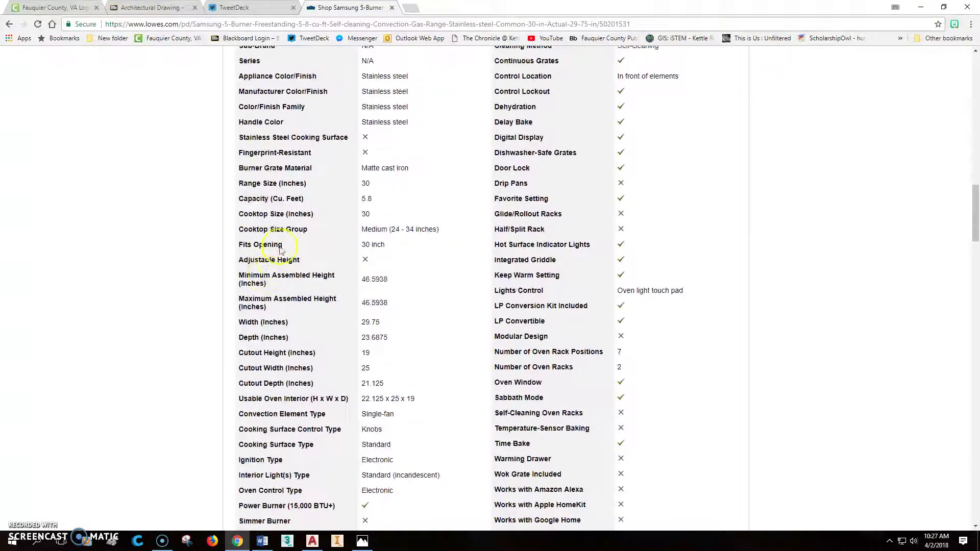
scroll(300, 211, down, 7)
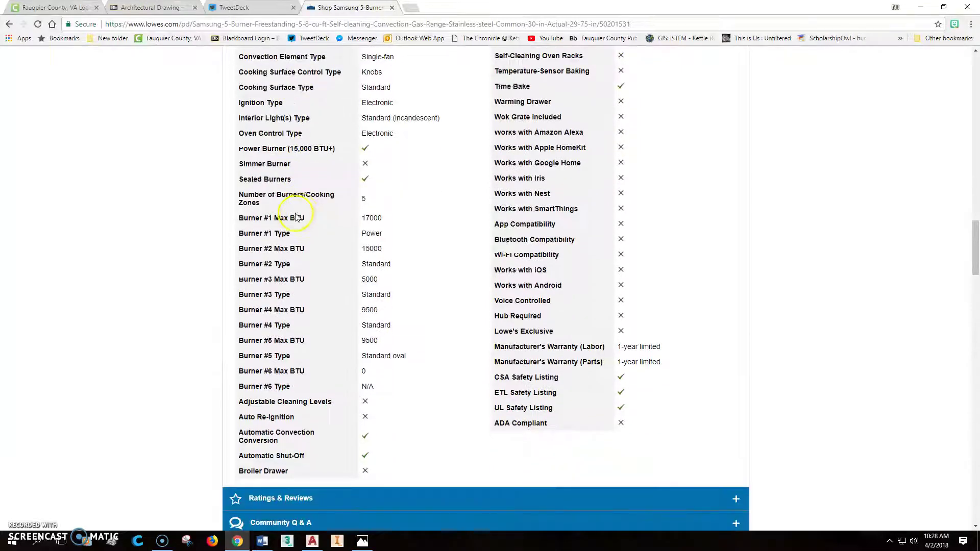
scroll(296, 217, up, 3)
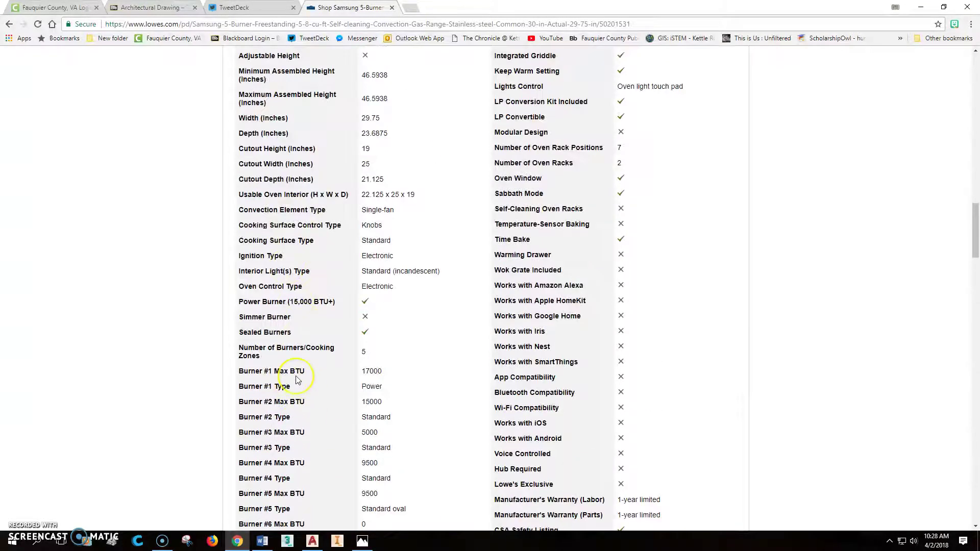
scroll(298, 381, up, 2)
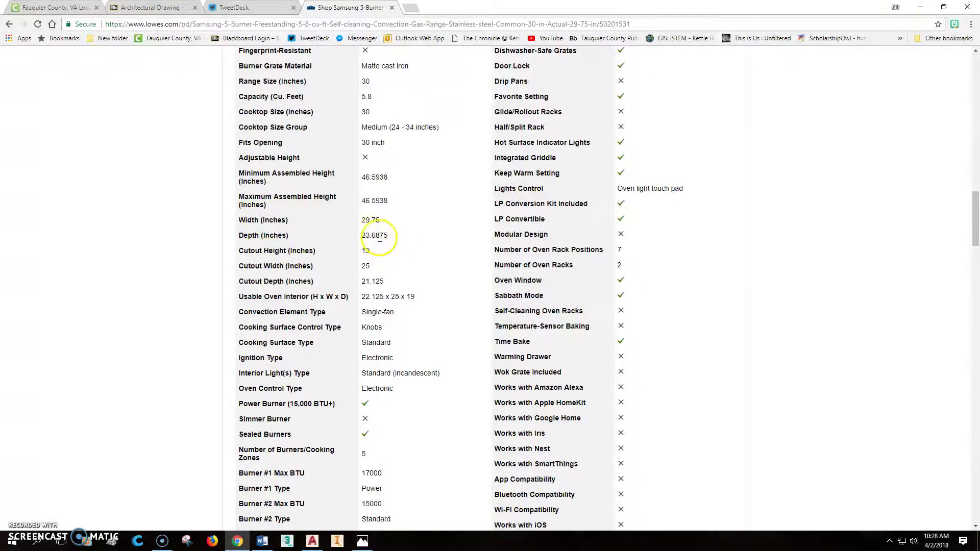
scroll(307, 275, up, 1)
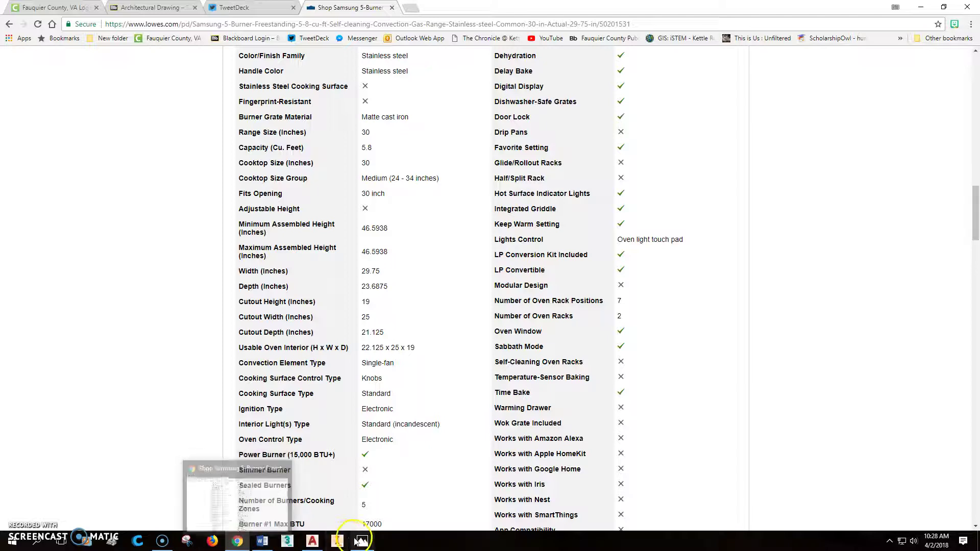
Step: Start the range outline above the counters with a 25-inch vertical edge
click(320, 545)
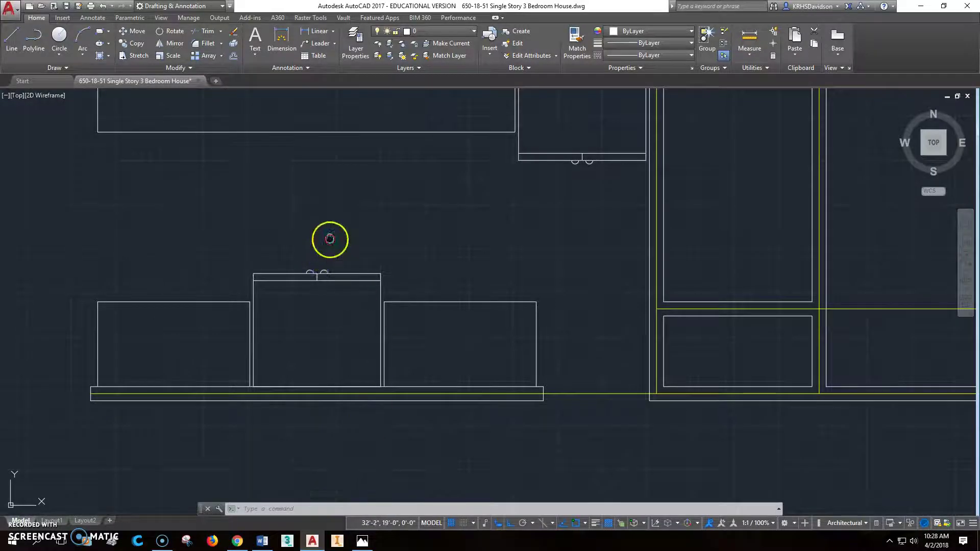
middle_drag(328, 239, 284, 269)
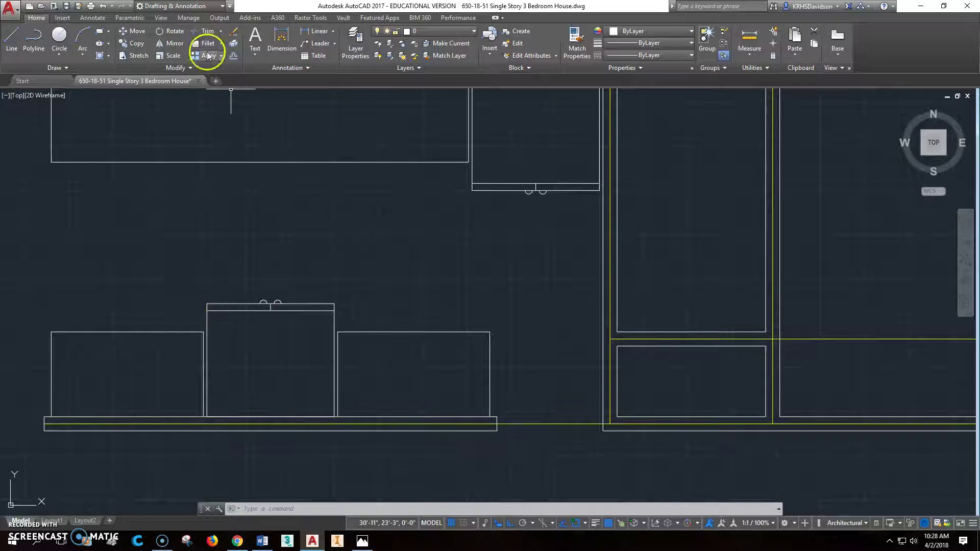
click(16, 36)
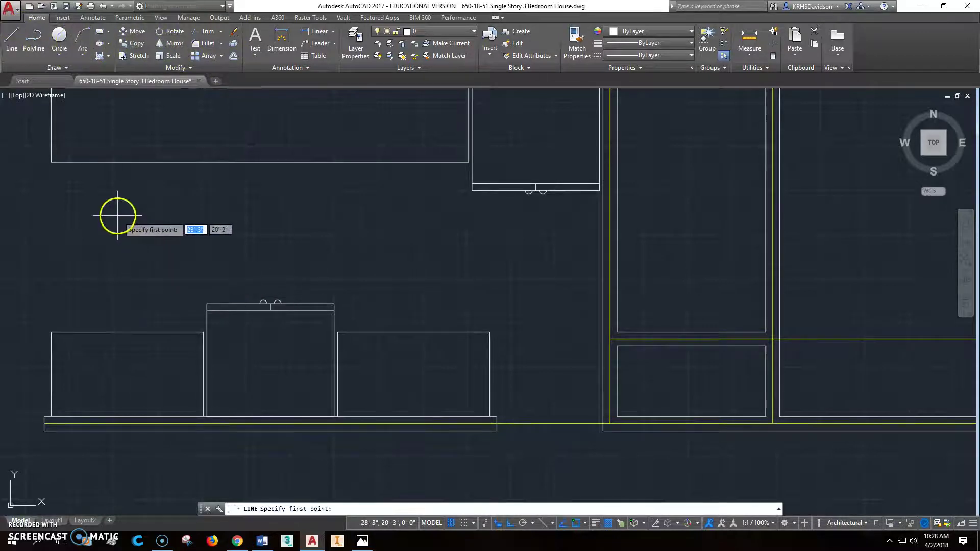
click(92, 209)
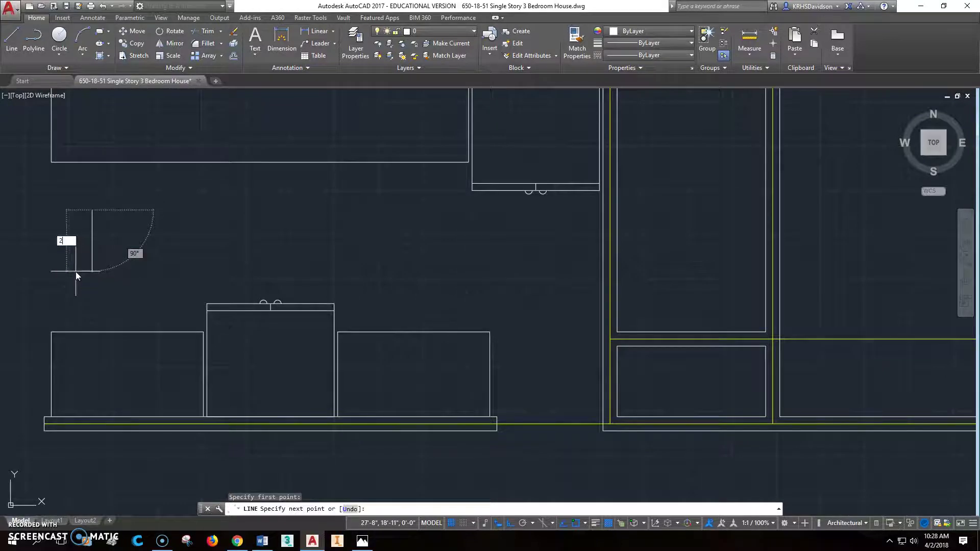
text(25)
key(Return)
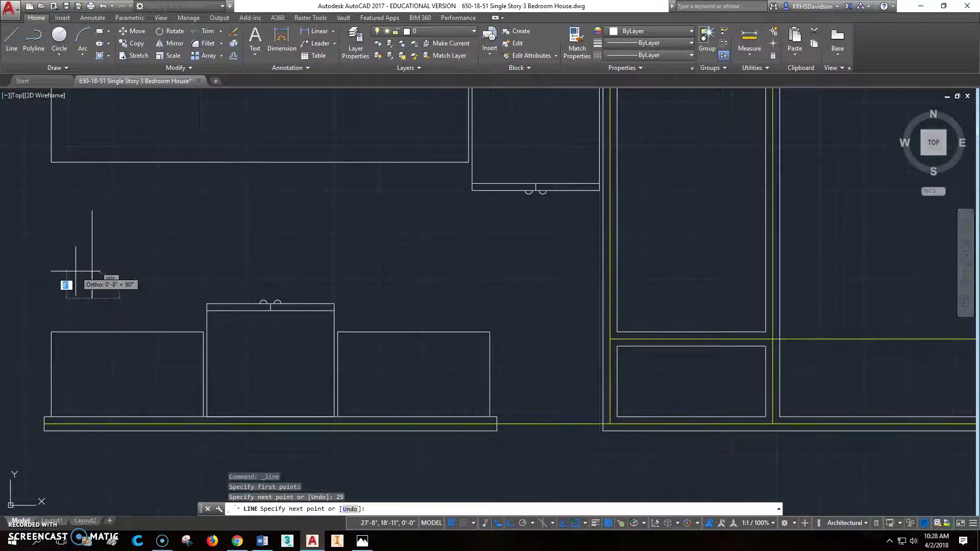
text(24)
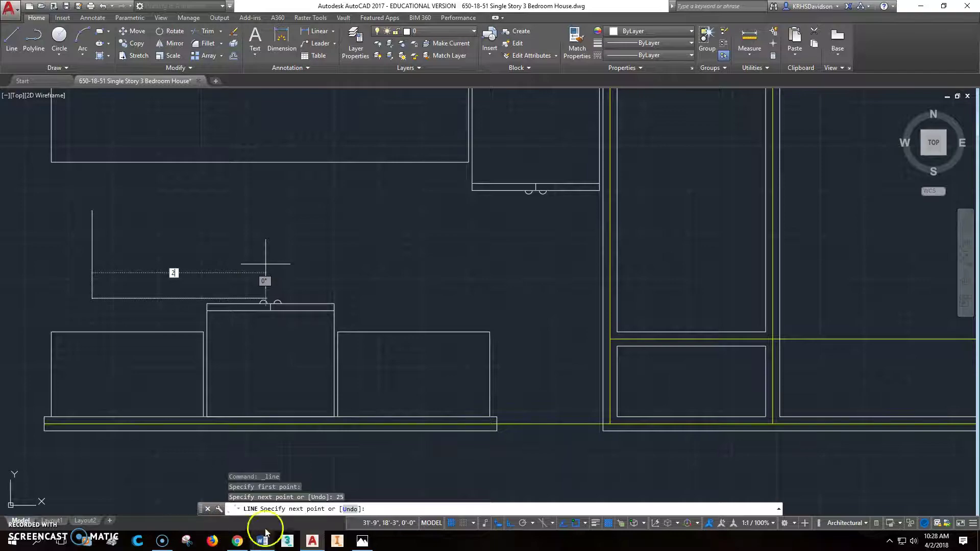
Step: Recheck the range width, then finish the outline with 29.75 and 24-inch edges and close it
click(236, 541)
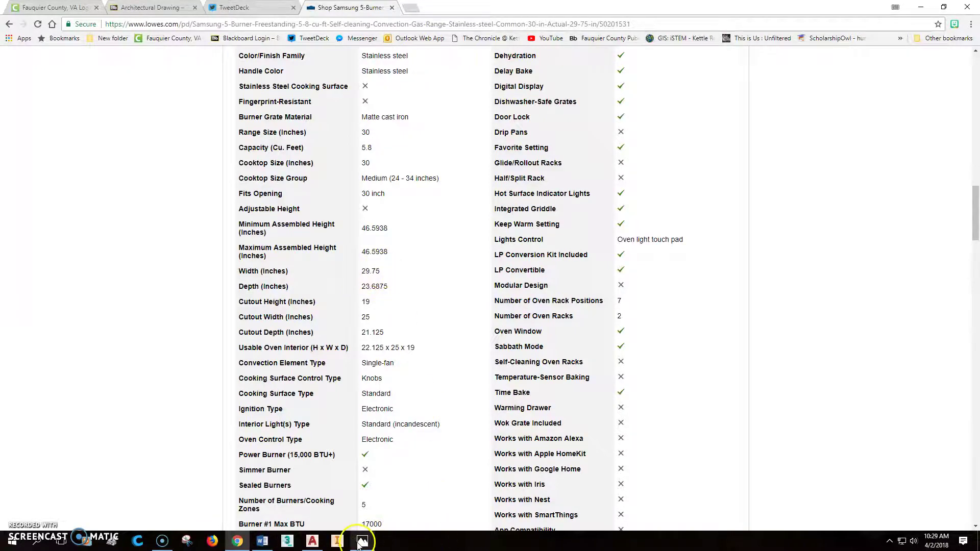
click(311, 541)
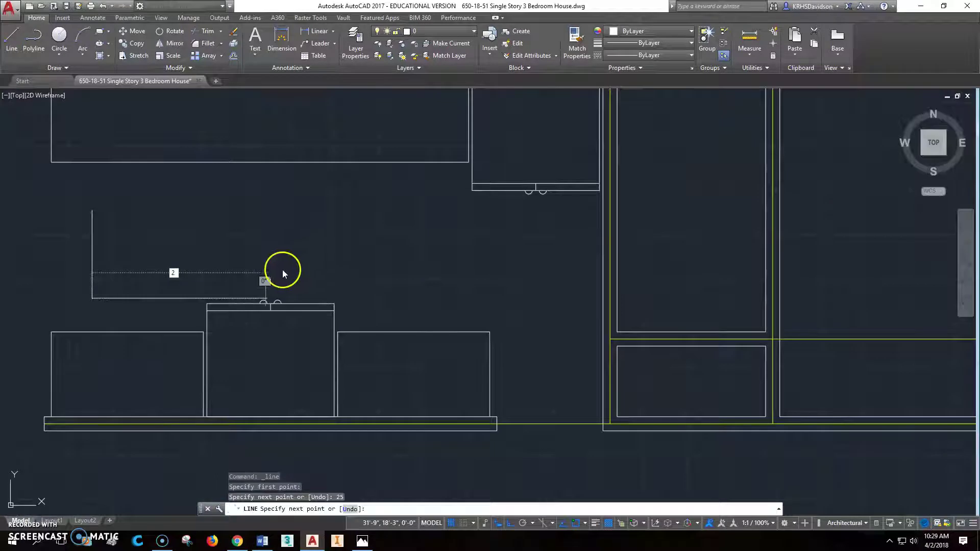
text(29.77)
key(BackSpace)
text(5)
key(Return)
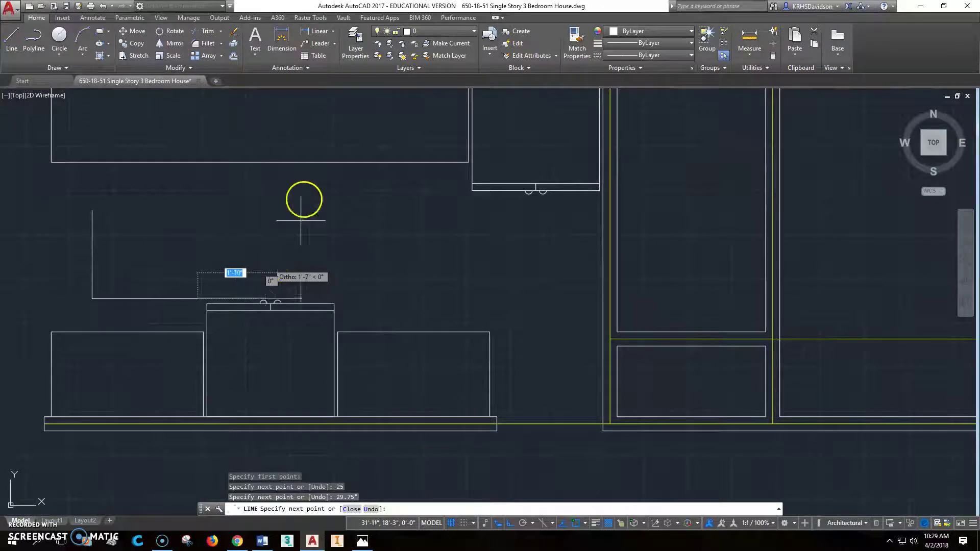
text(24)
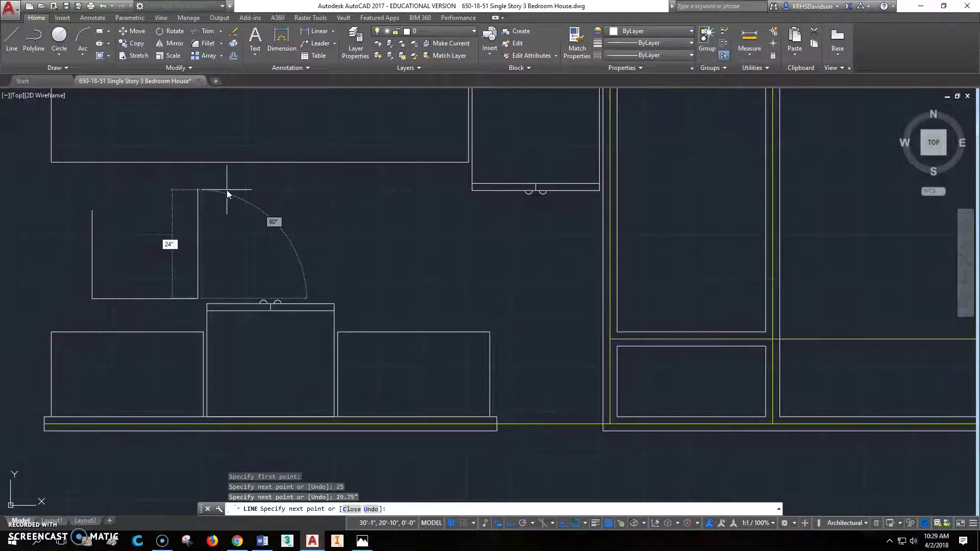
key(Return)
text(c)
key(Return)
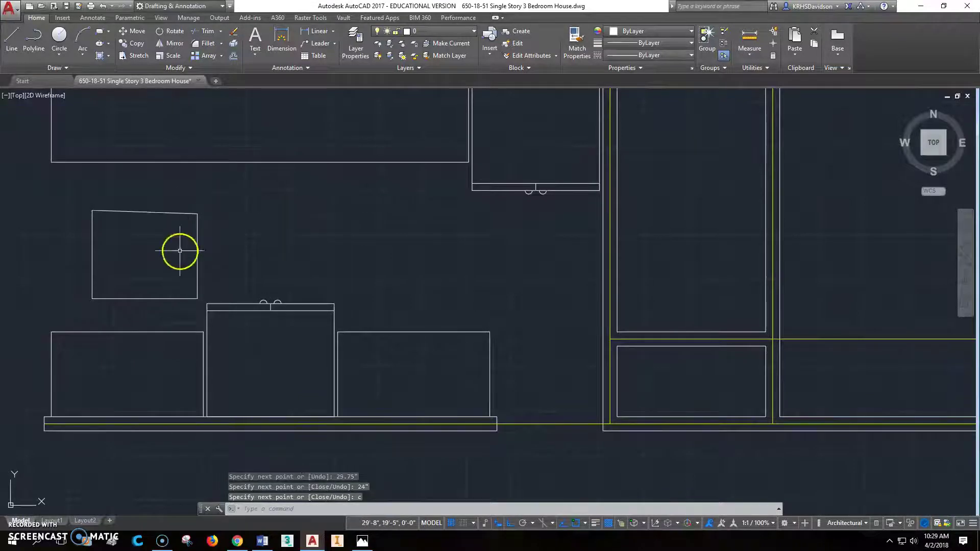
Step: Grip-stretch the top end of the new outline's right edge upward
scroll(164, 245, up, 2)
middle_drag(298, 212, 361, 197)
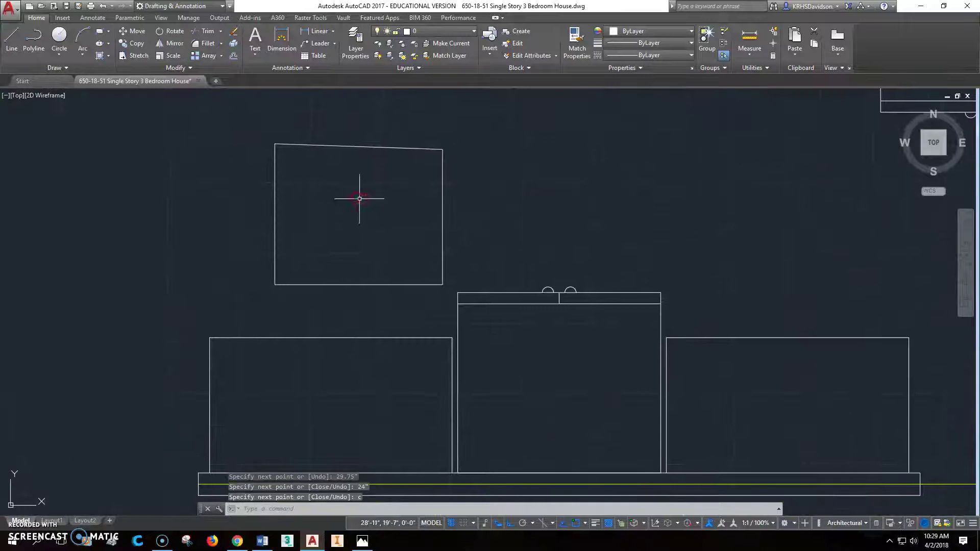
click(442, 181)
click(443, 149)
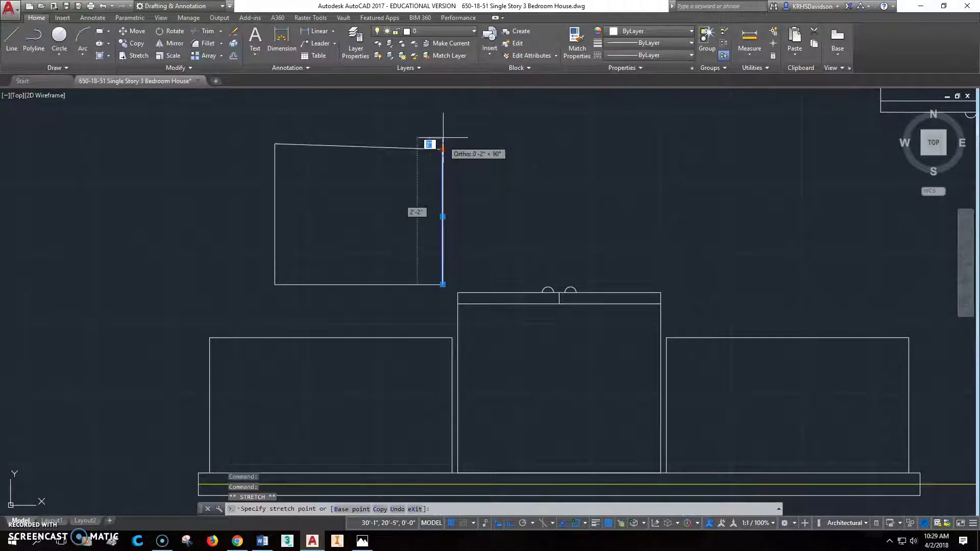
key(Return)
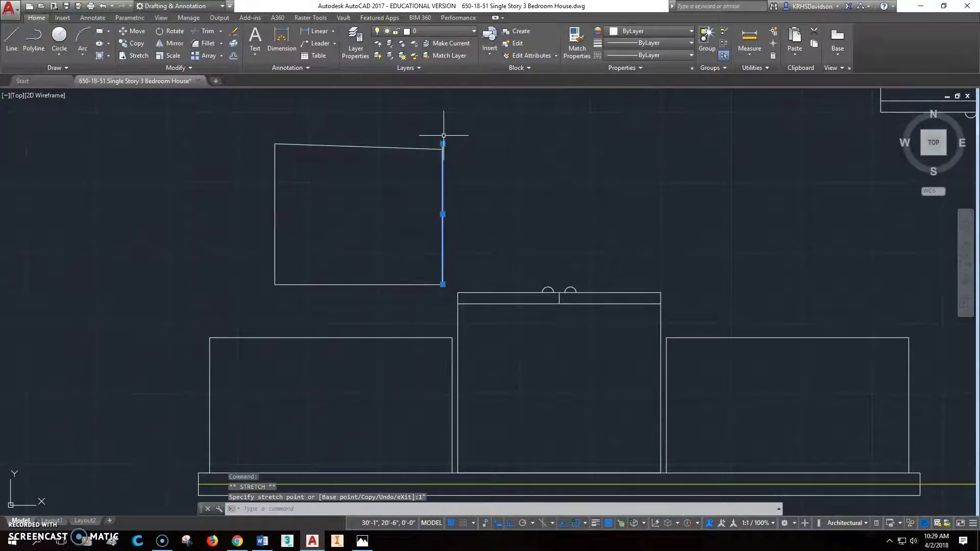
scroll(430, 147, down, 2)
click(433, 148)
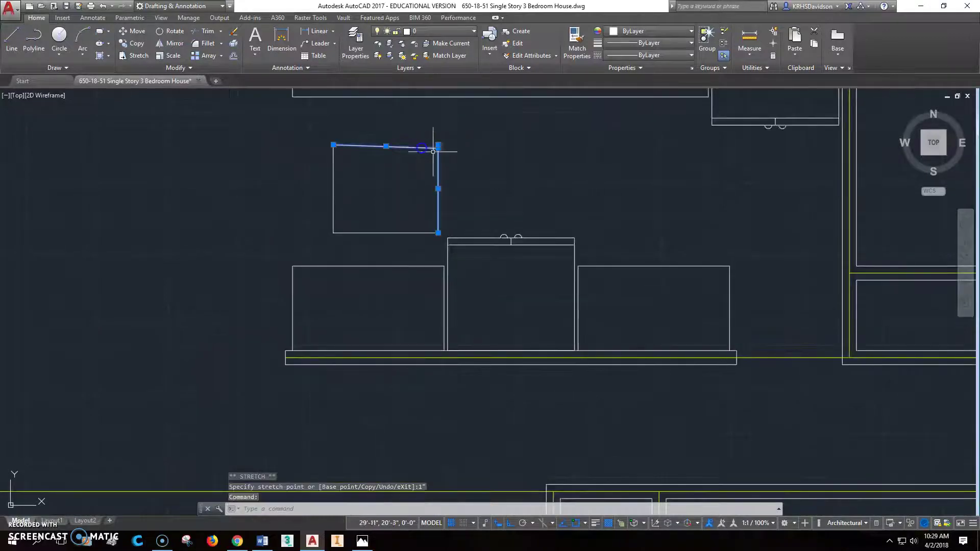
click(438, 148)
key(Escape)
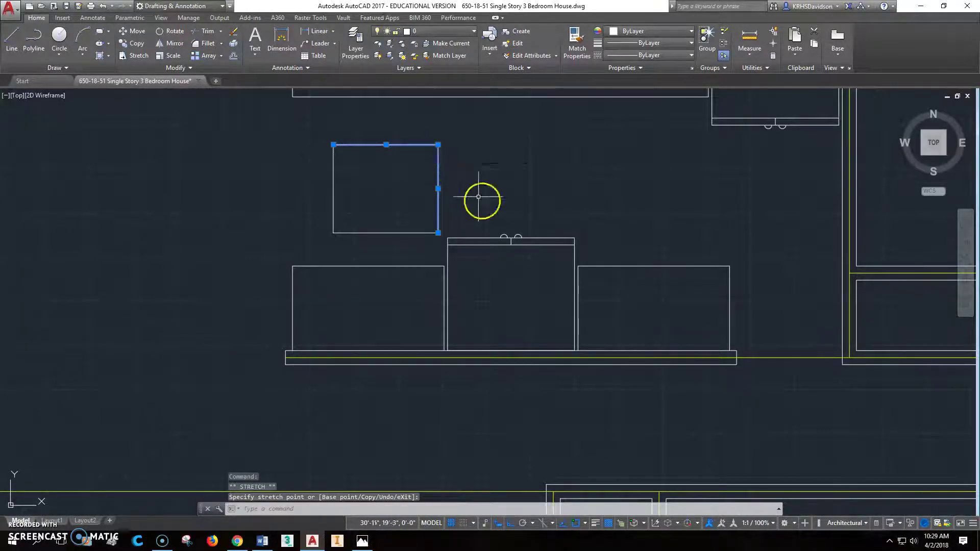
key(Escape)
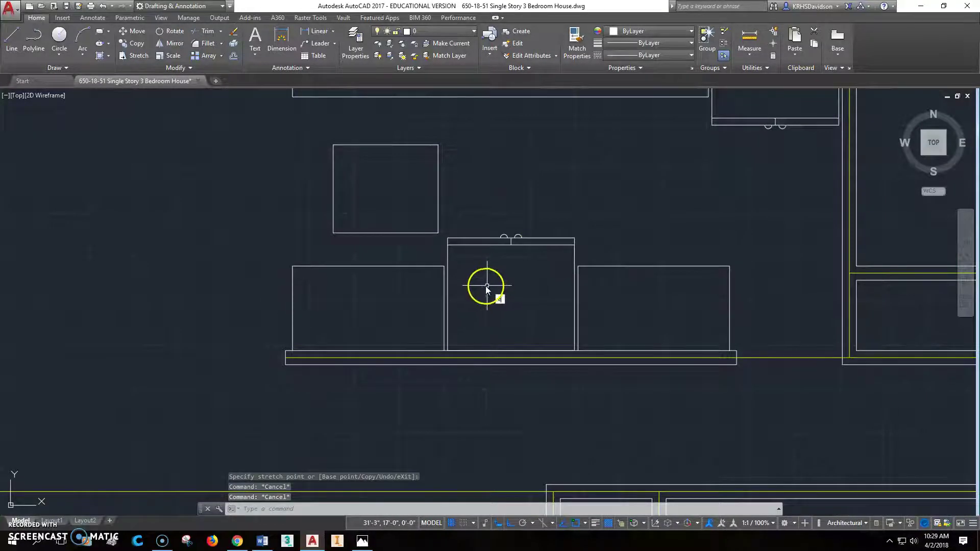
Step: Erase the old middle block with a selection window
text(e)
key(Return)
click(445, 230)
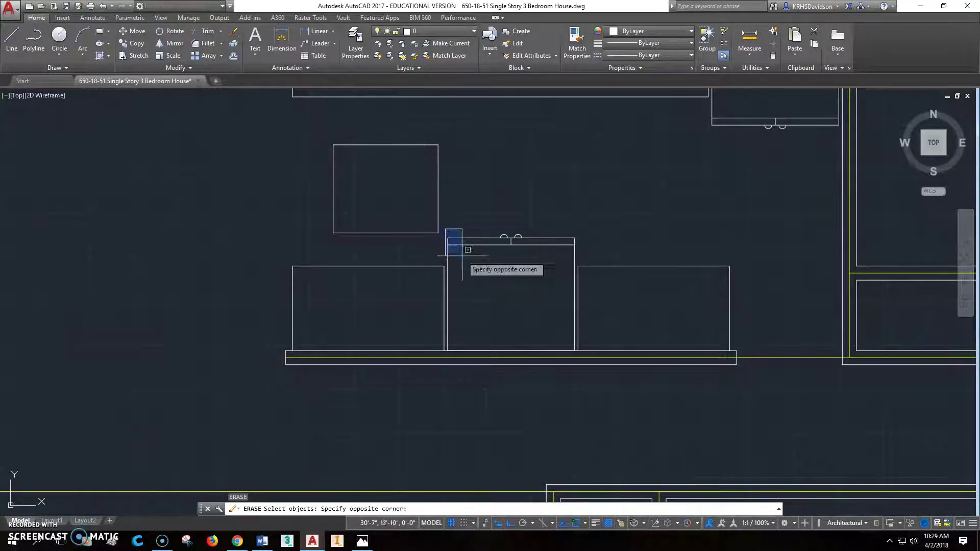
click(577, 364)
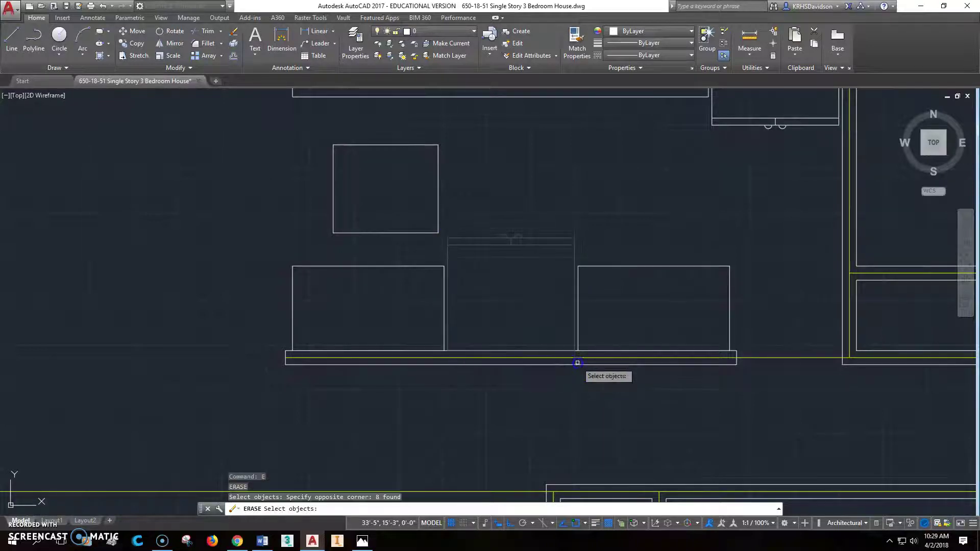
key(Return)
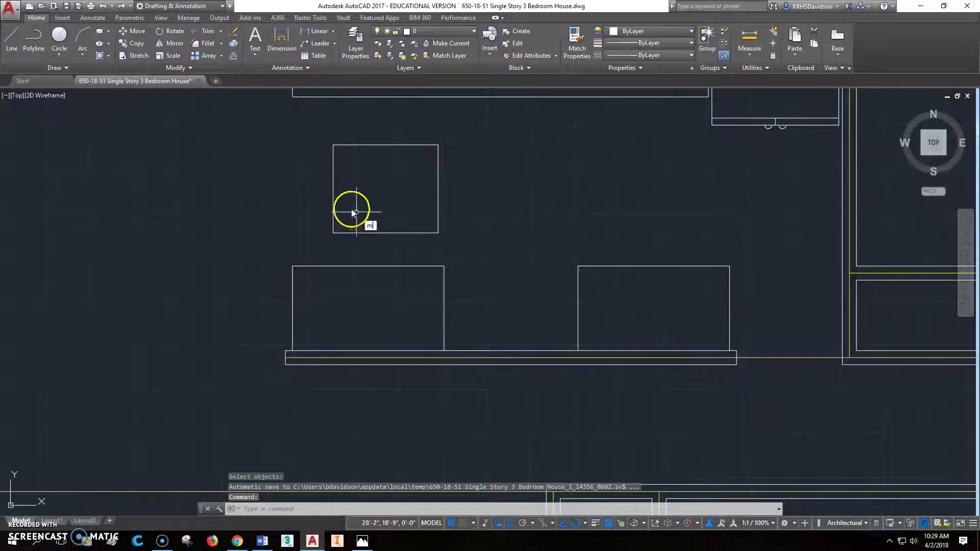
Step: Move the square range outline down into the gap between the counters
key(Return)
click(304, 242)
click(493, 121)
key(Return)
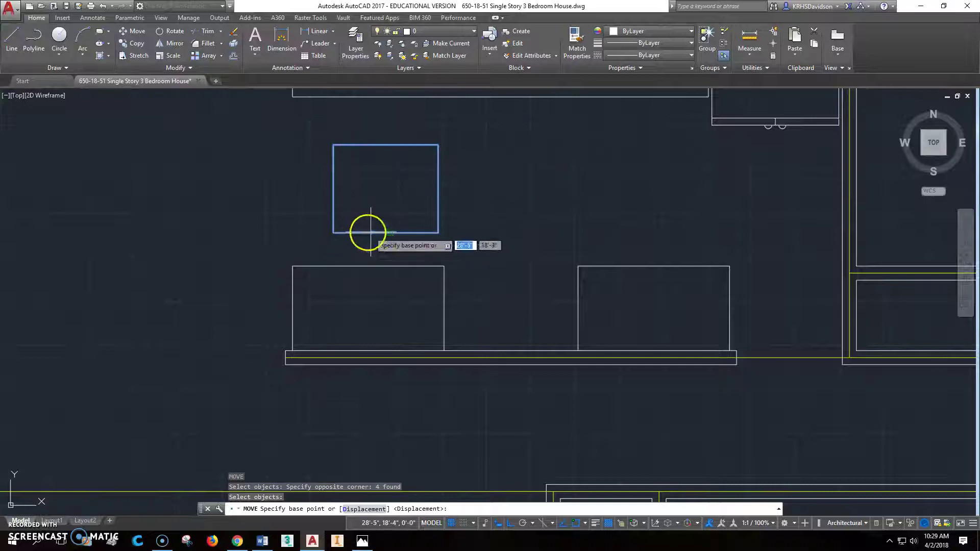
click(369, 233)
click(514, 351)
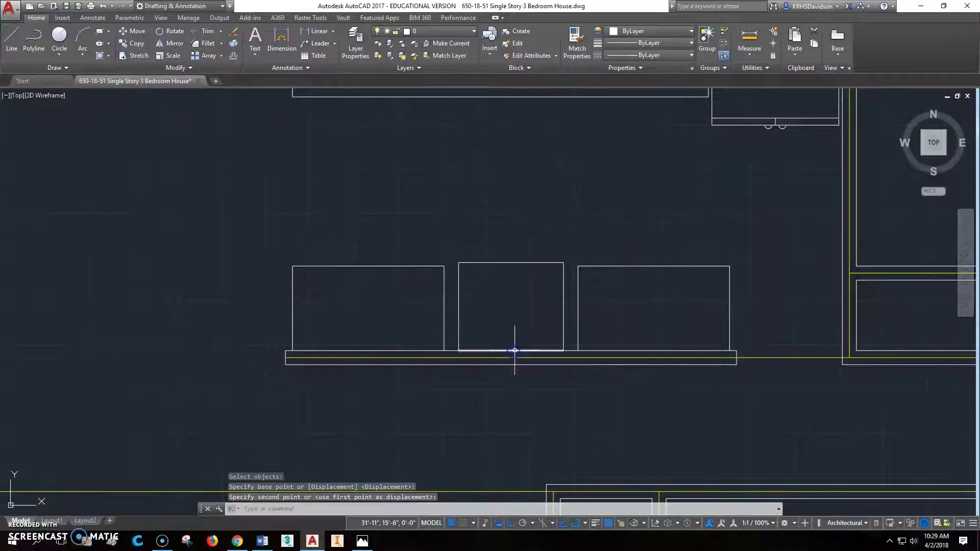
scroll(543, 293, up, 3)
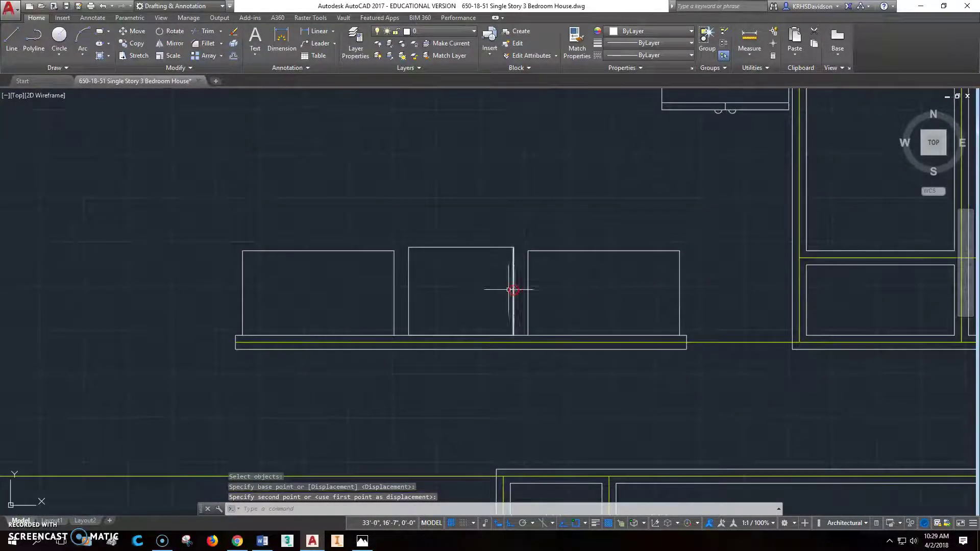
Step: Offset the middle block's left and right sides 1 inch outward
scroll(406, 286, up, 2)
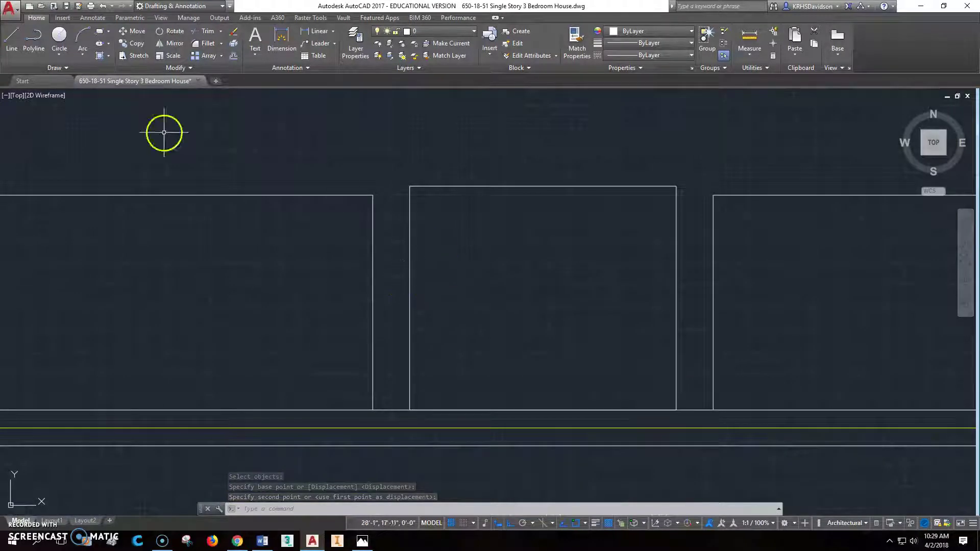
click(235, 57)
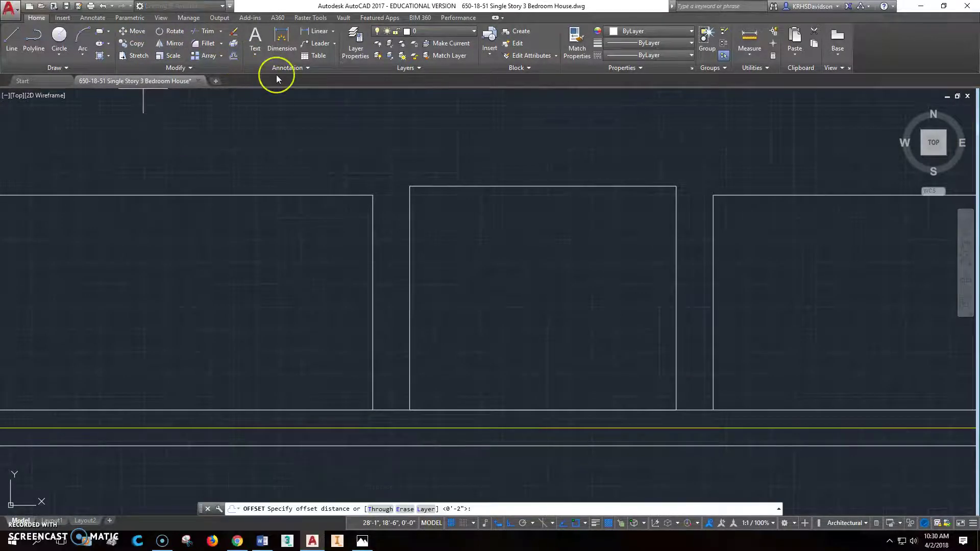
text(1")
key(Return)
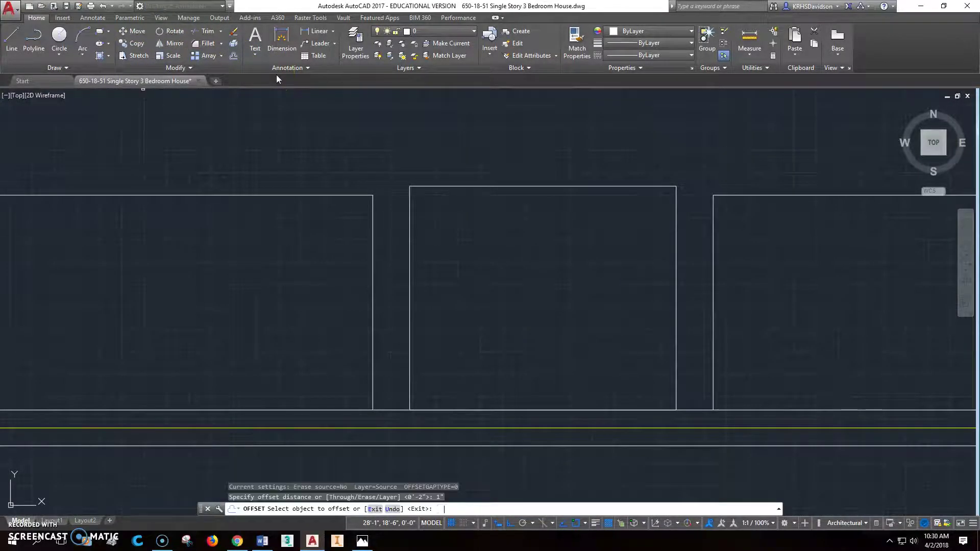
click(409, 290)
click(399, 287)
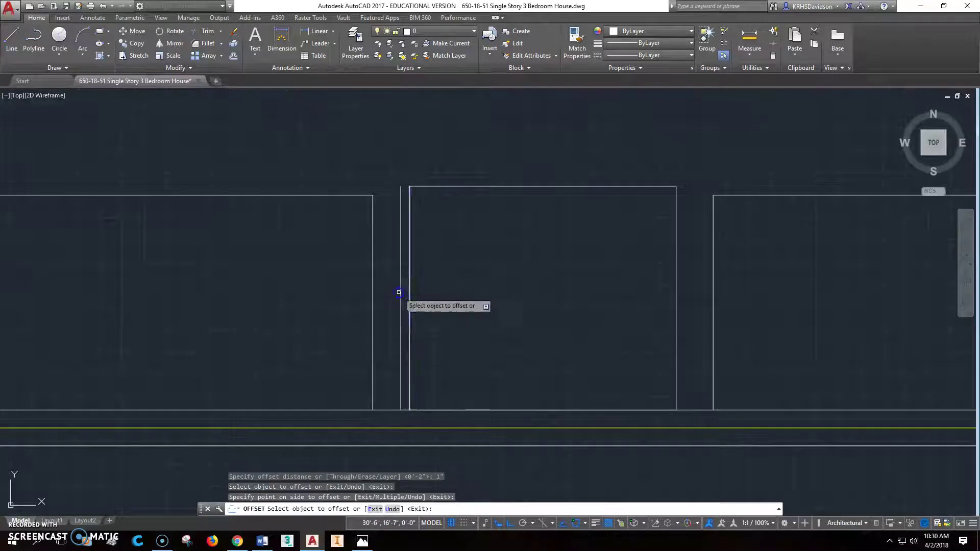
click(676, 280)
click(679, 280)
key(Escape)
key(Escape)
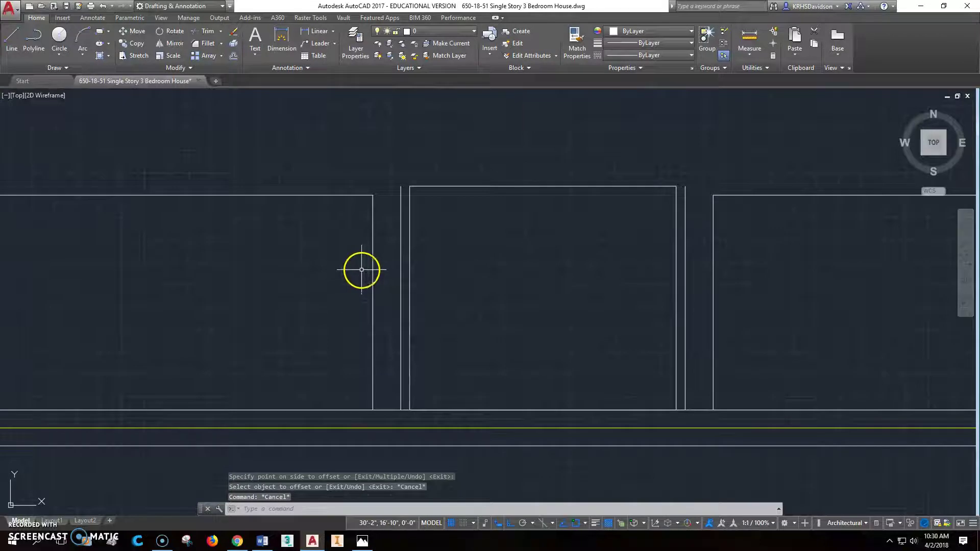
Step: Stretch the left counter's edge perpendicular onto the left offset line and delete the duplicate line
click(138, 60)
click(383, 185)
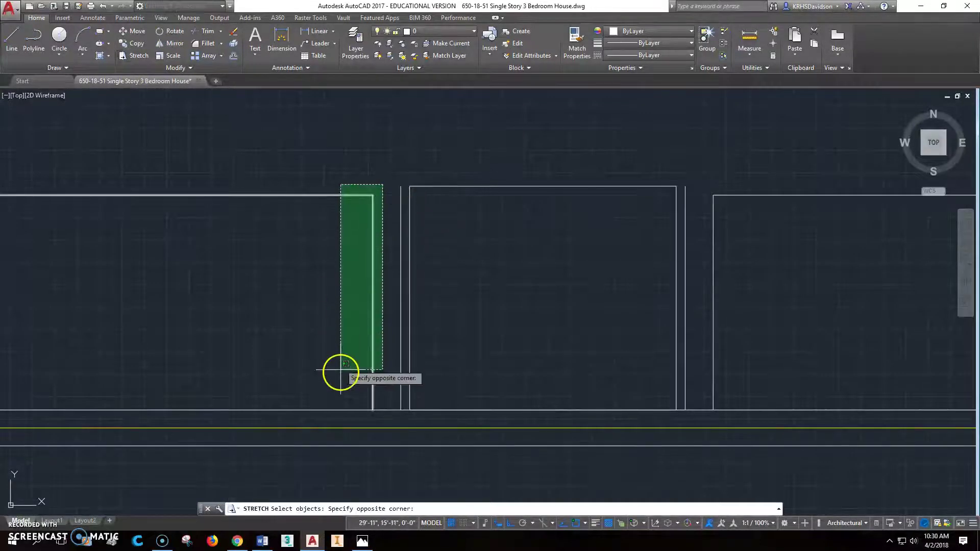
click(338, 417)
key(Return)
click(376, 196)
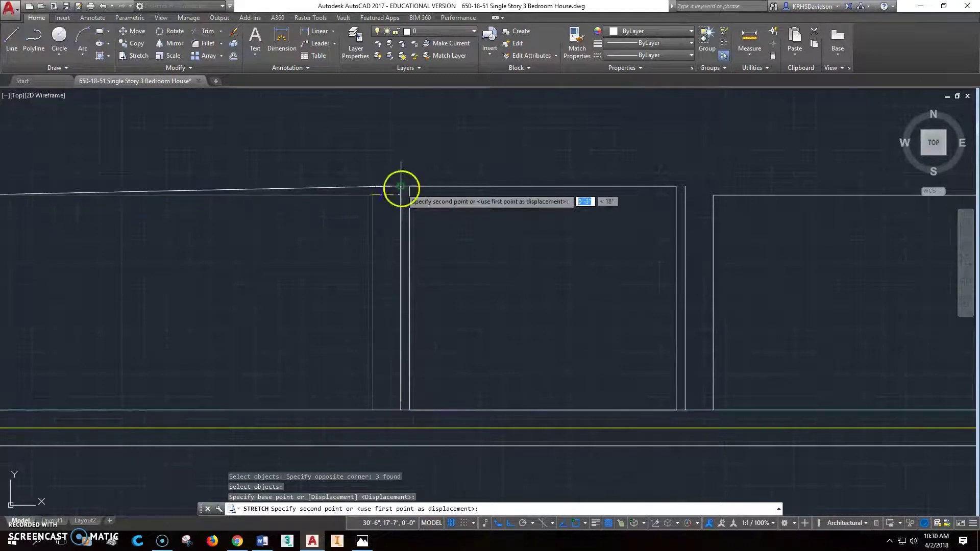
shift+right_click(396, 193)
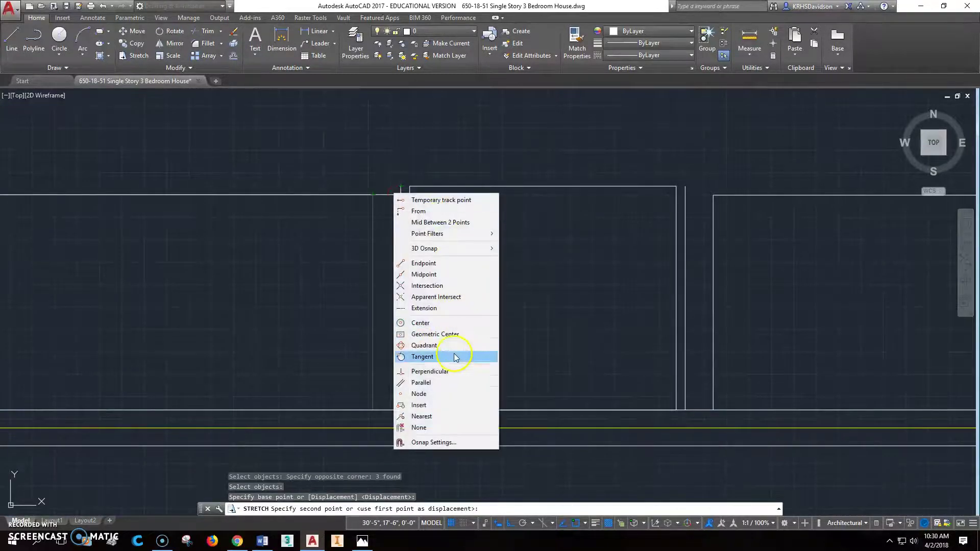
click(439, 371)
click(402, 199)
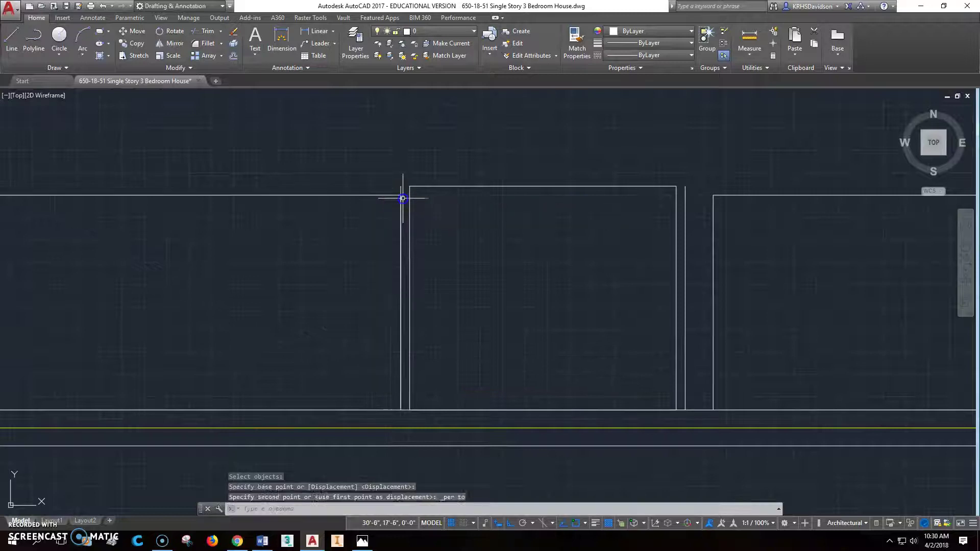
click(403, 191)
key(Delete)
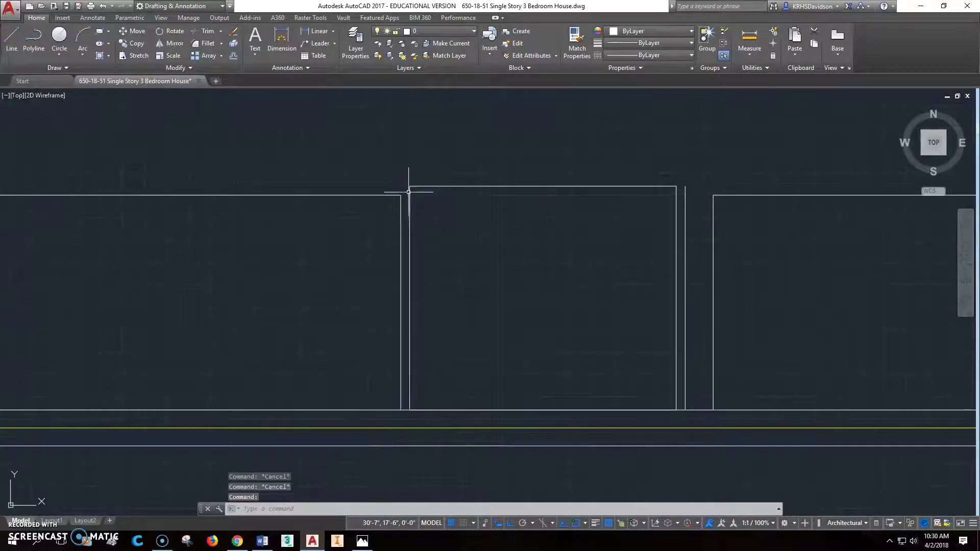
Step: Extend the right counter's top line toward the range and delete its old end line
middle_drag(772, 243, 712, 233)
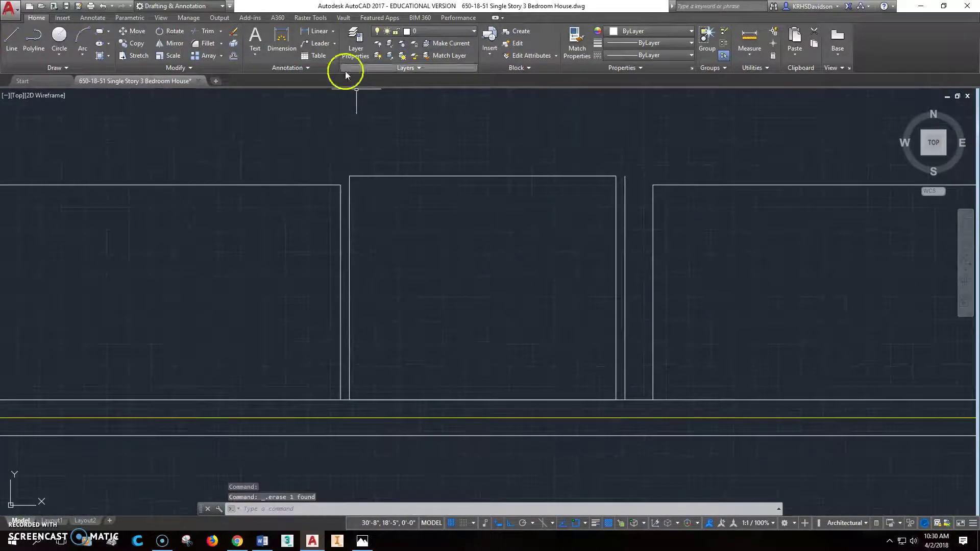
click(221, 31)
click(216, 67)
key(Return)
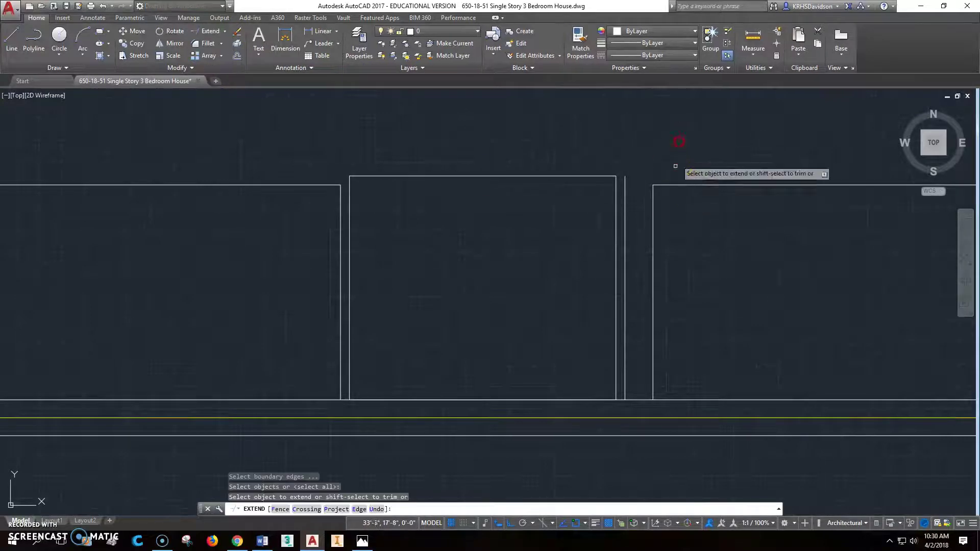
click(662, 186)
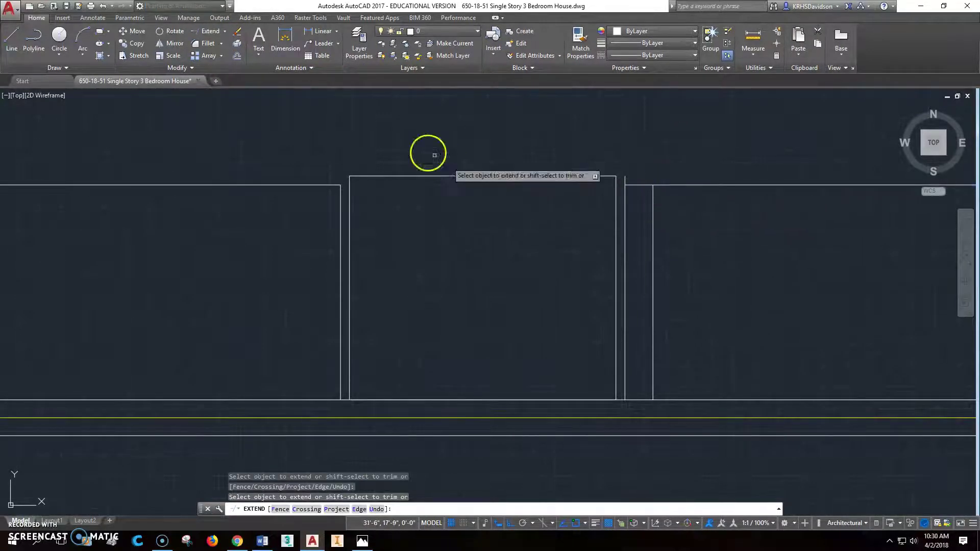
key(Escape)
click(653, 233)
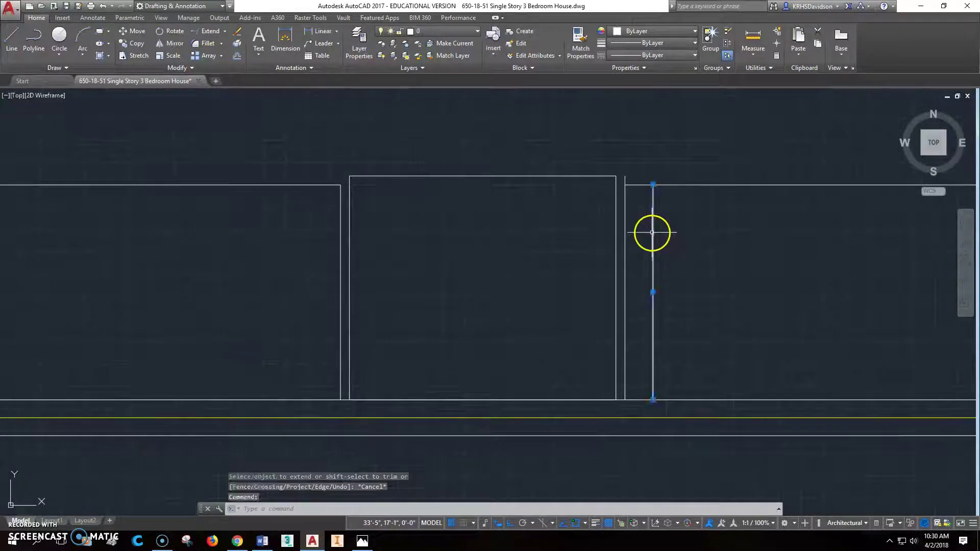
key(Delete)
click(627, 175)
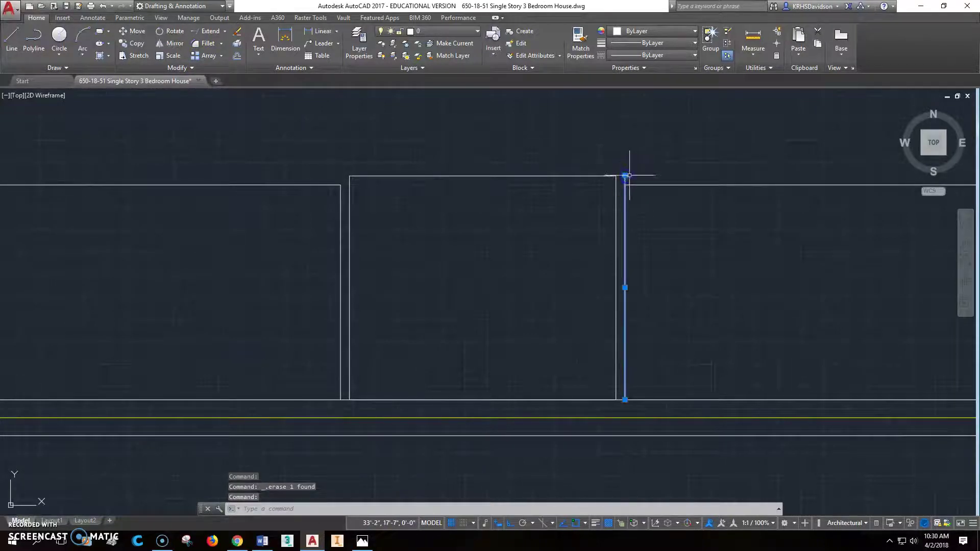
click(625, 176)
key(Escape)
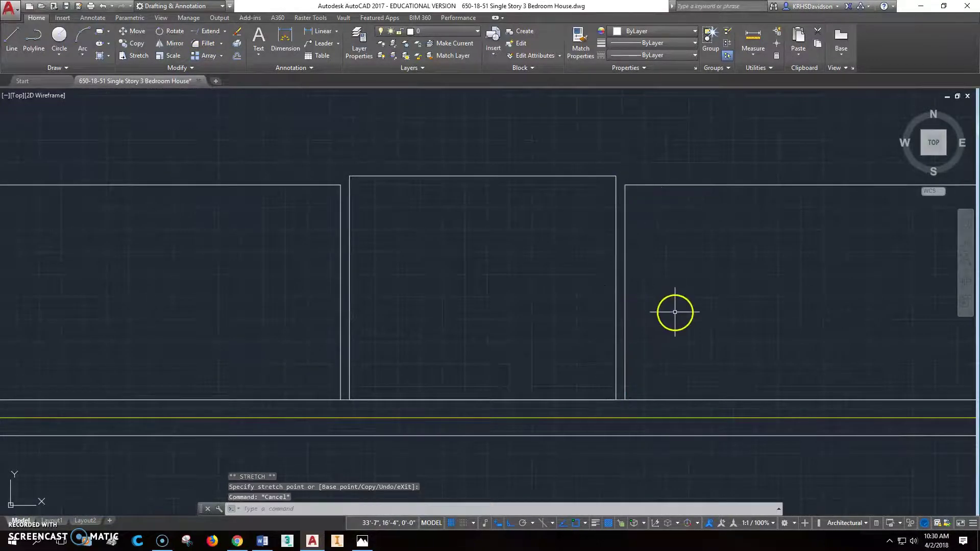
key(Escape)
scroll(677, 307, down, 3)
mouse_move(677, 308)
middle_down()
mouse_move(680, 267)
mouse_move(622, 270)
middle_up()
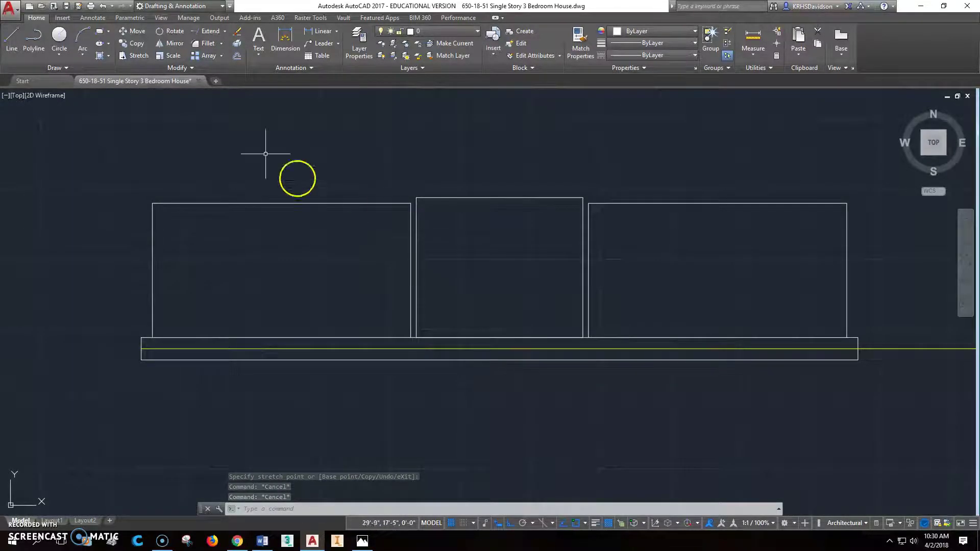
Step: Offset the middle block's bottom edge 4 inches upward to form the control strip
click(237, 57)
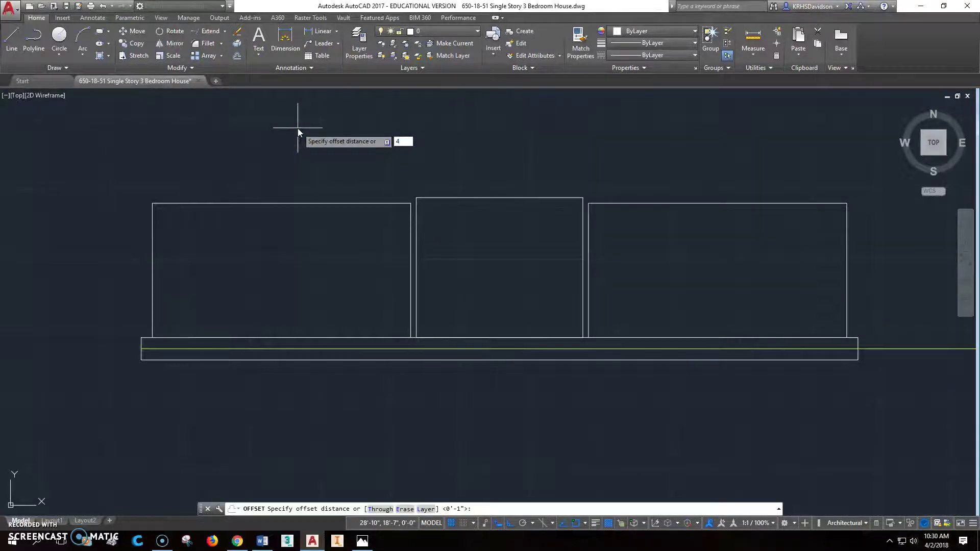
key(Return)
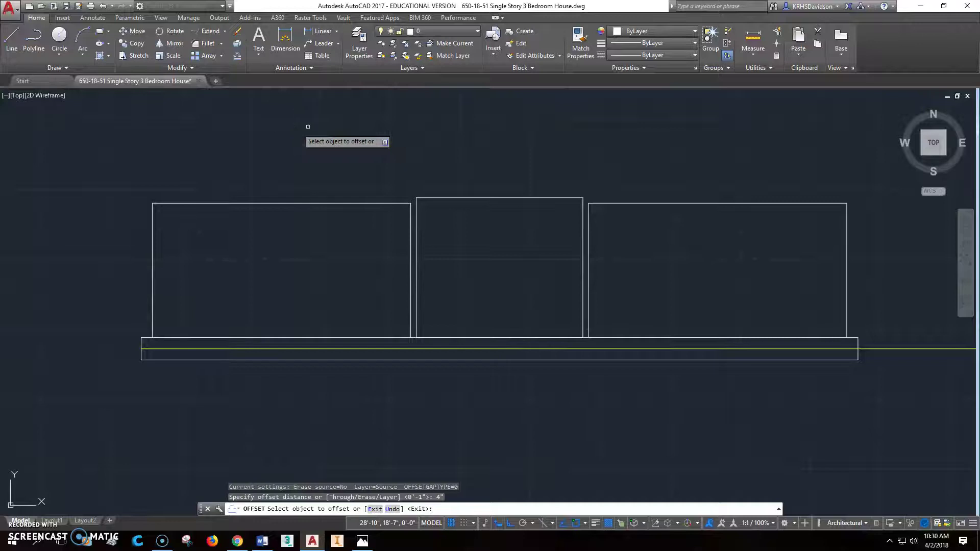
click(518, 338)
click(472, 327)
key(Escape)
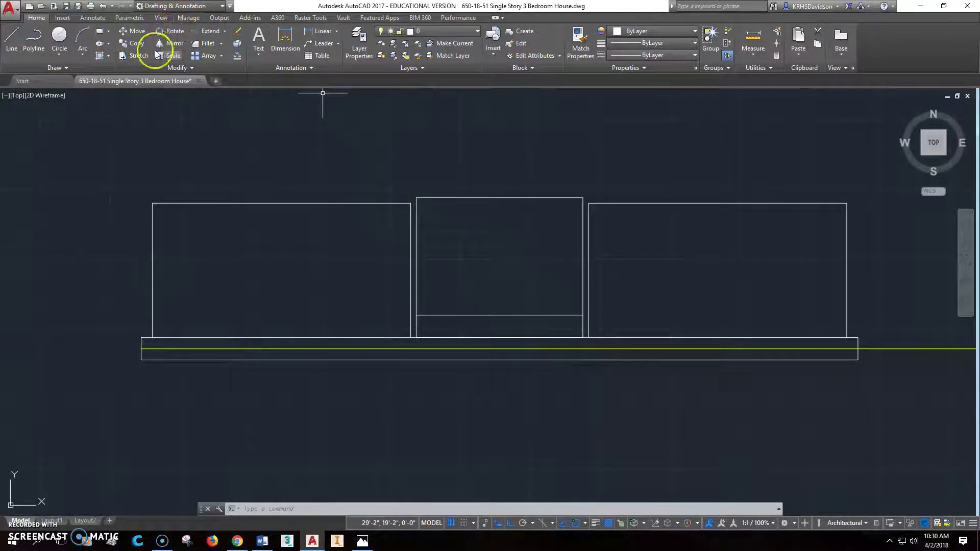
Step: Draw a 10-inch diameter burner circle in the range's upper left
click(59, 36)
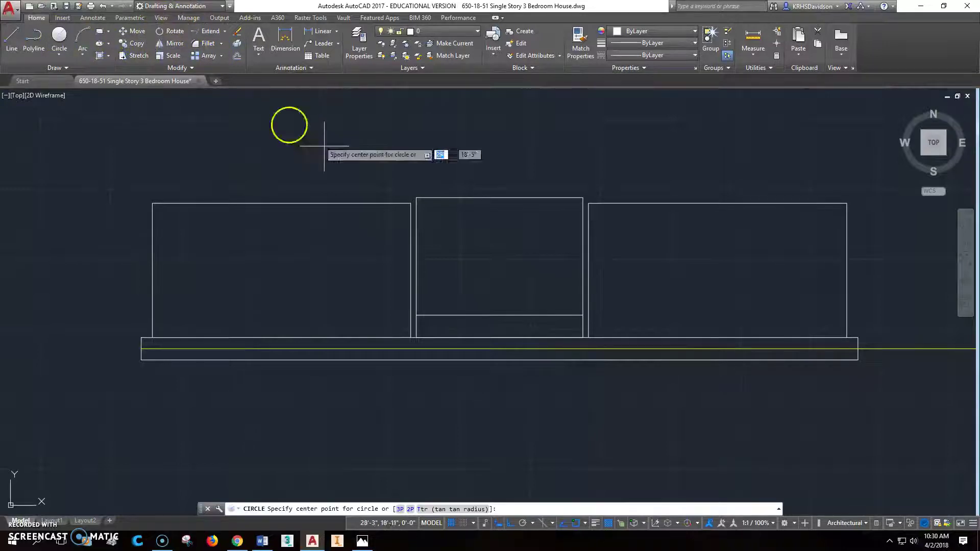
click(451, 229)
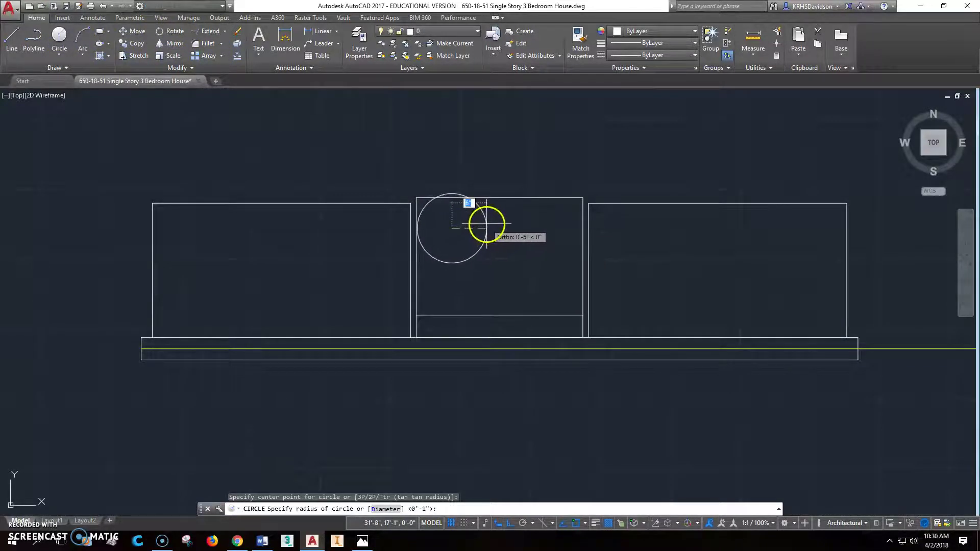
key(Escape)
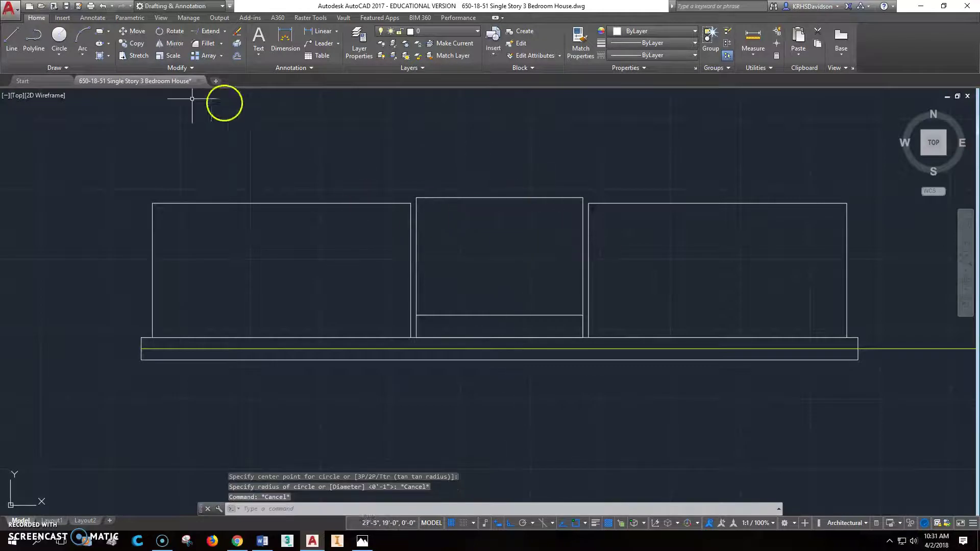
click(59, 50)
click(90, 97)
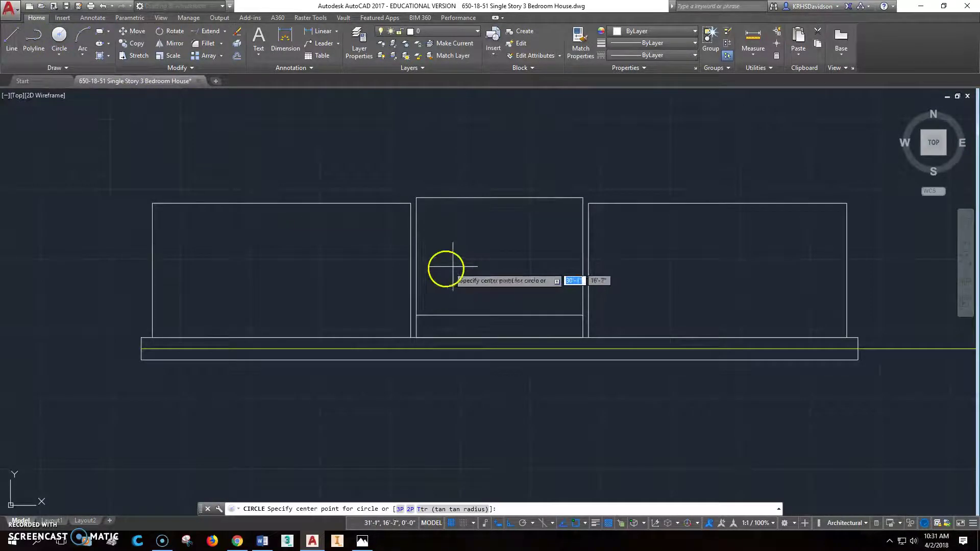
click(458, 232)
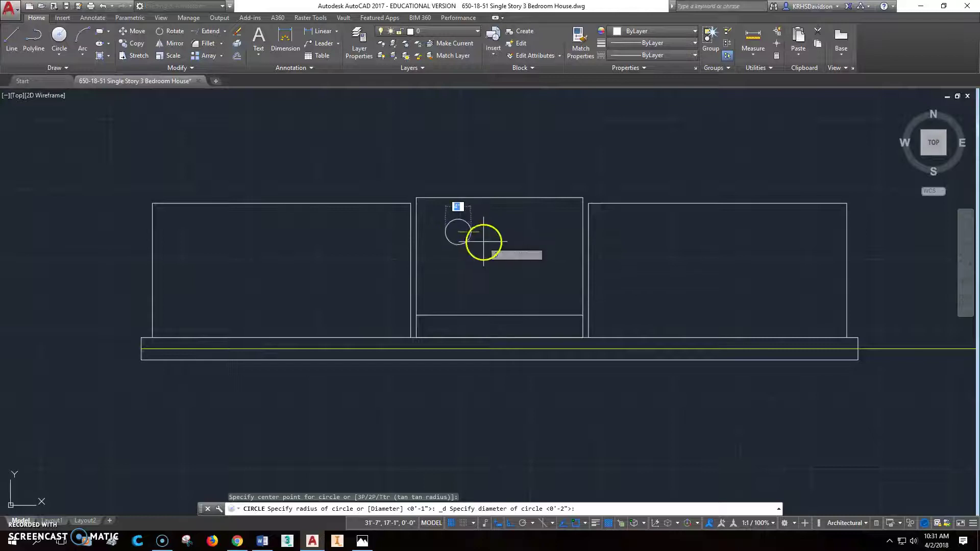
text(10)
key(Return)
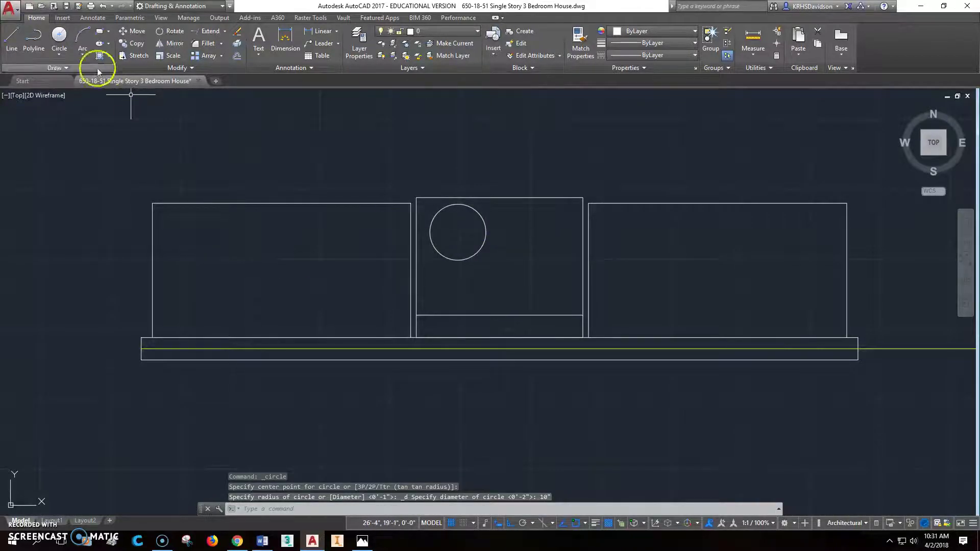
Step: Draw an 8-inch burner circle below it and a guide line from the upper burner's centre
click(60, 34)
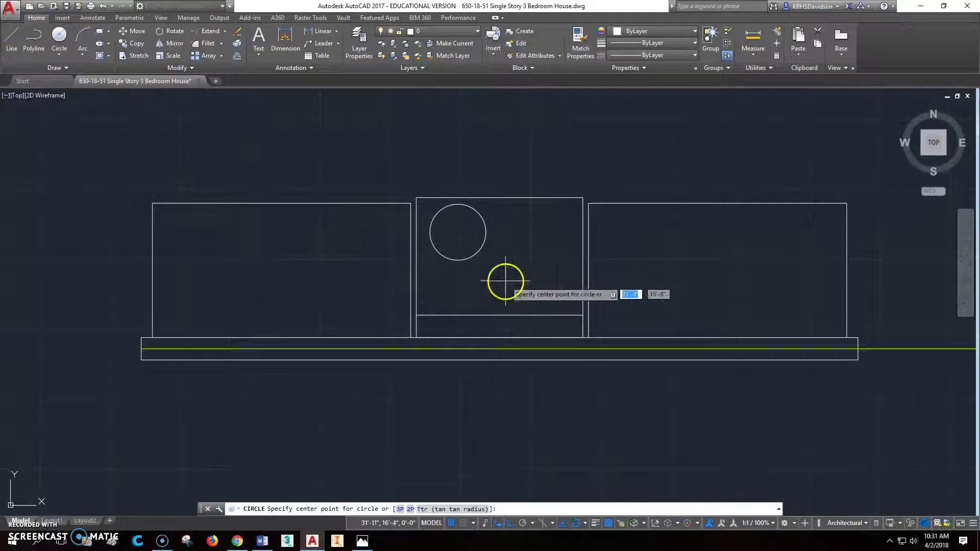
click(452, 287)
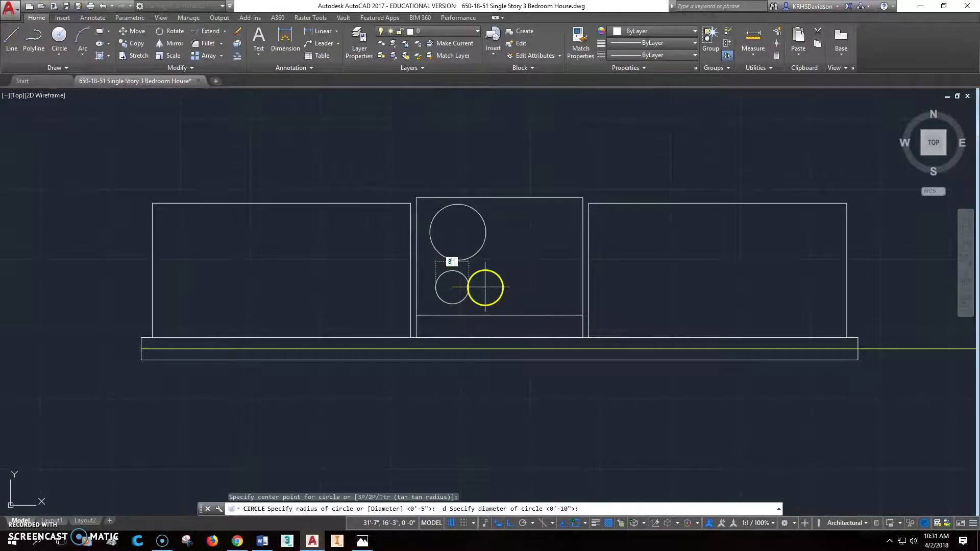
text(8")
key(Return)
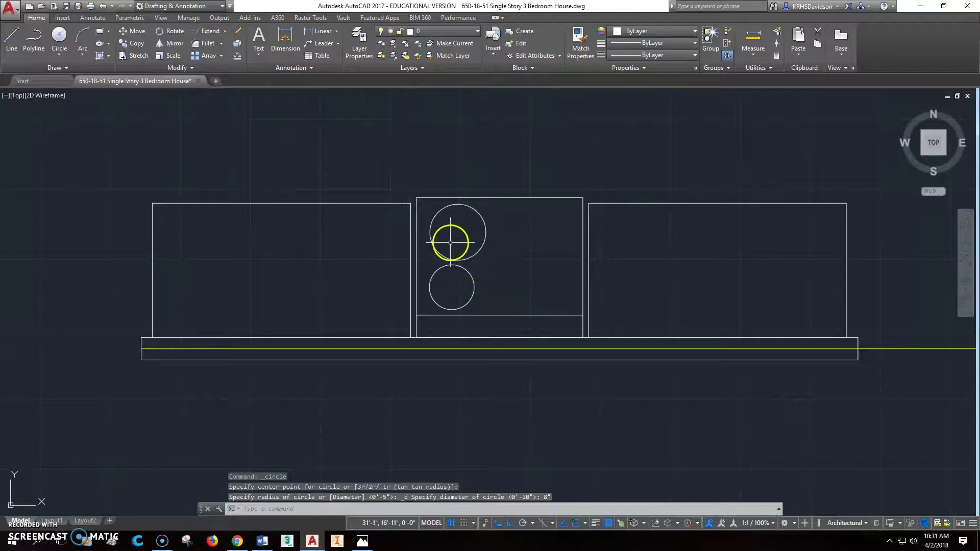
text(l)
key(Return)
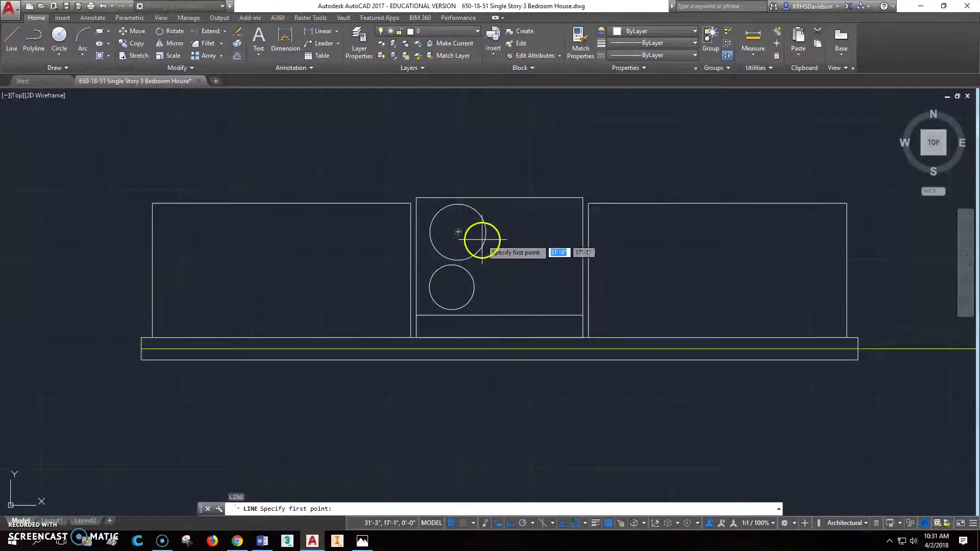
click(459, 233)
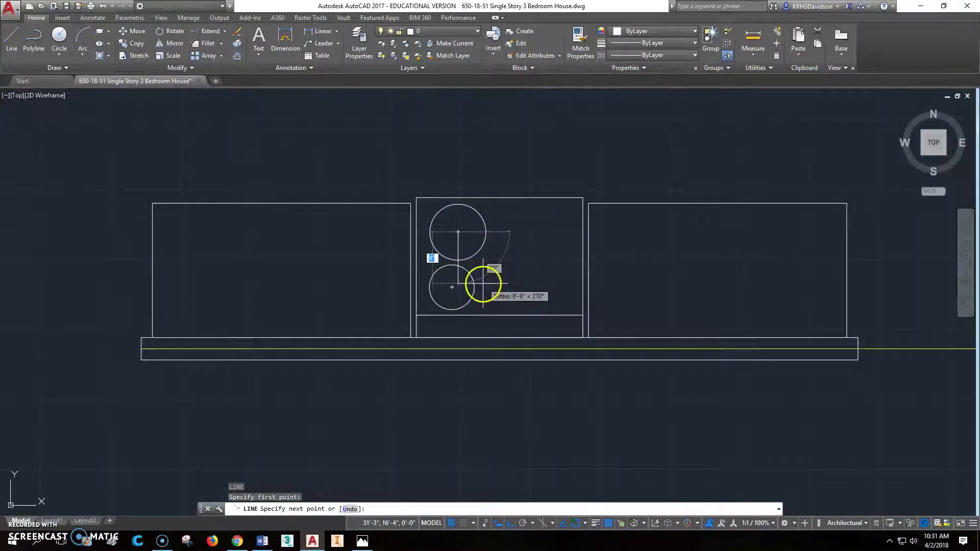
key(Escape)
key(Escape)
key(Escape)
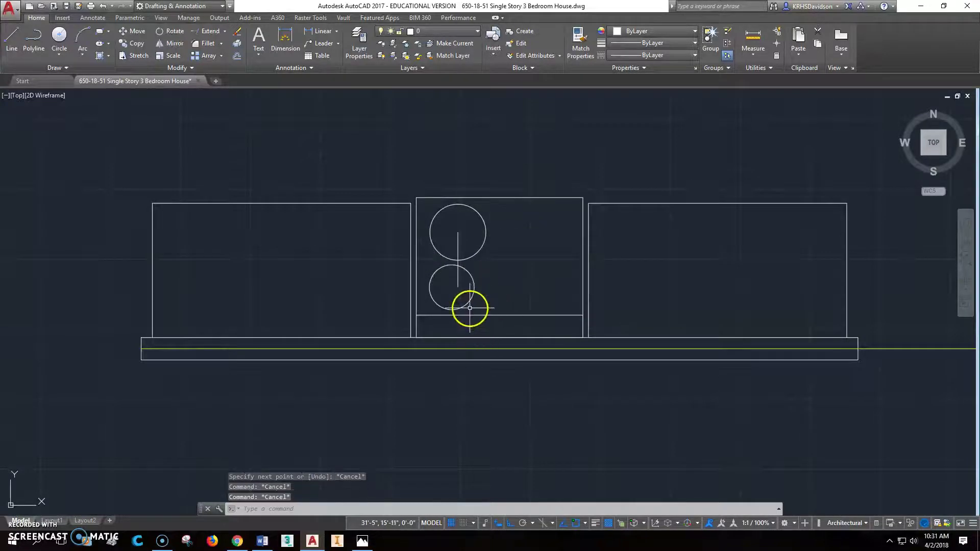
Step: Move the 8-inch circle so it sits directly under the upper burner
text(m)
key(Return)
click(465, 301)
key(Return)
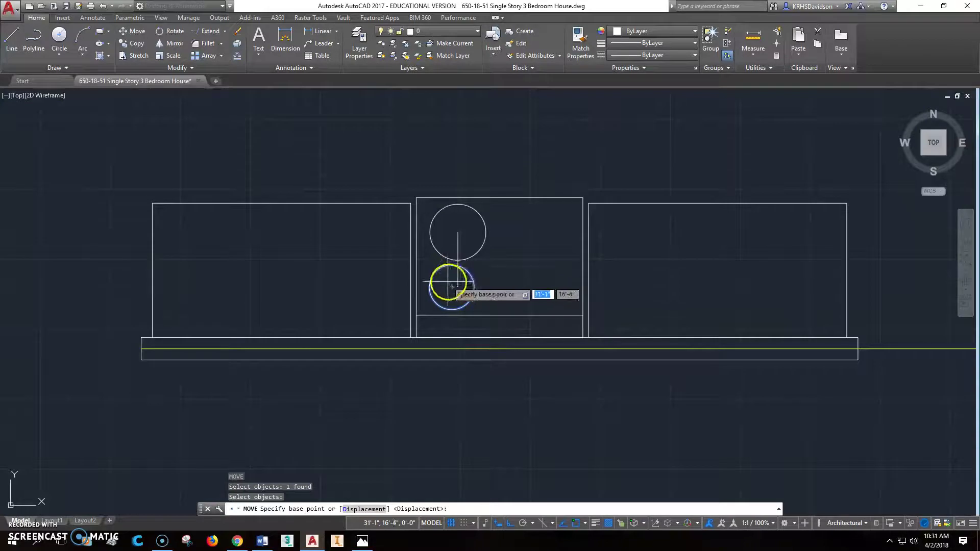
click(454, 288)
key(Escape)
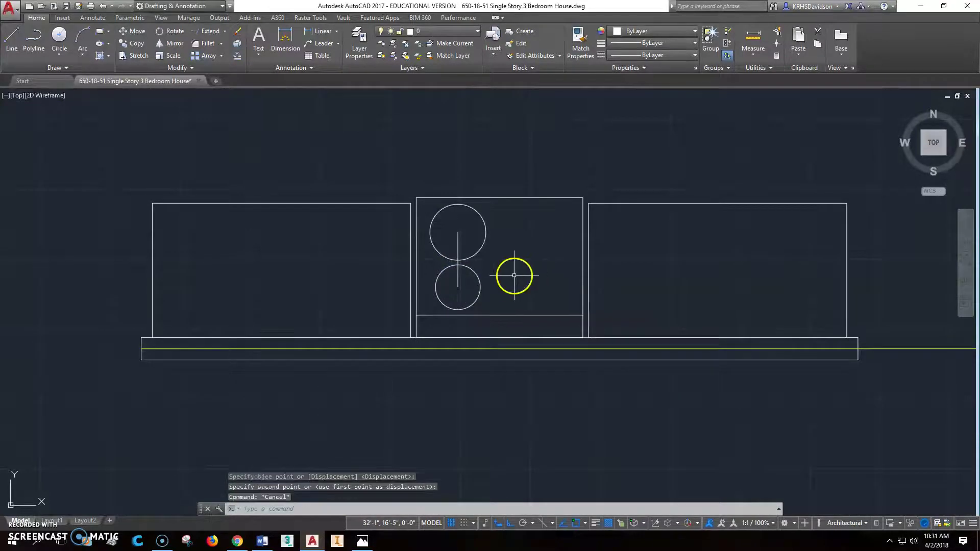
key(Escape)
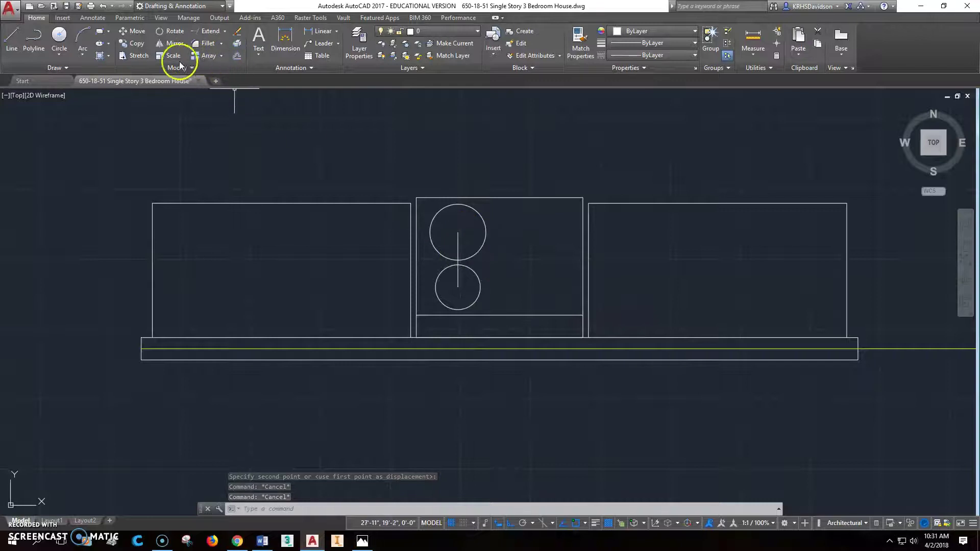
Step: Mirror both burner circles about the range's vertical midline, keeping the originals
click(176, 45)
click(475, 225)
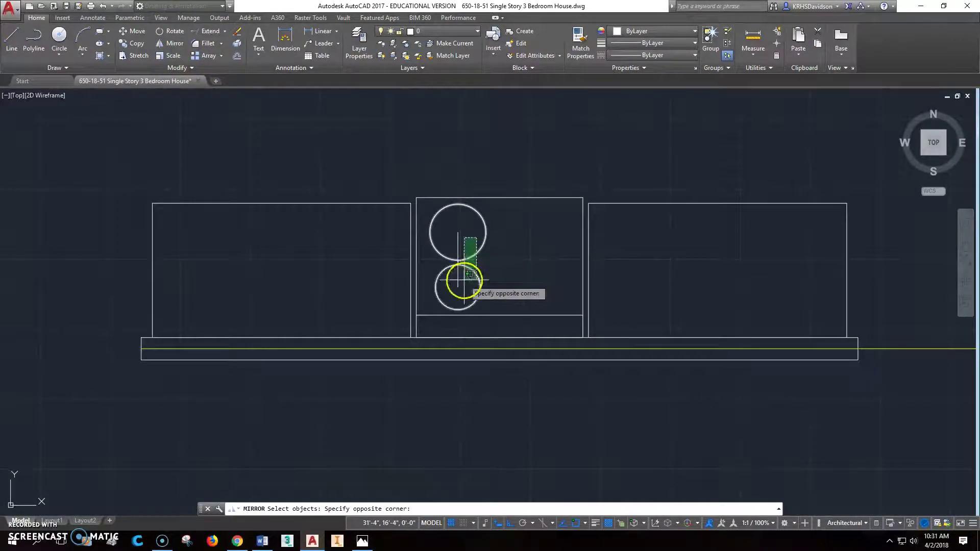
click(489, 276)
key(Return)
click(499, 197)
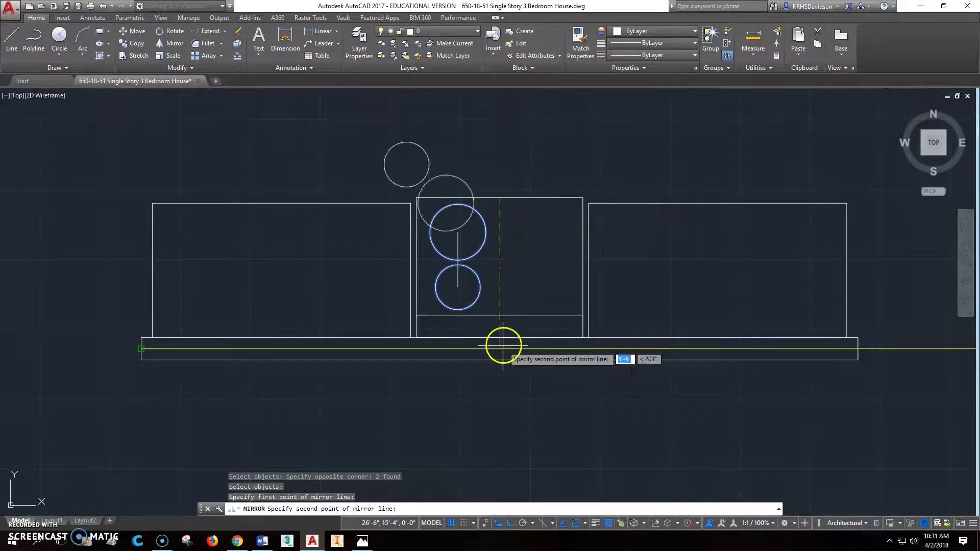
click(504, 385)
right_click(499, 379)
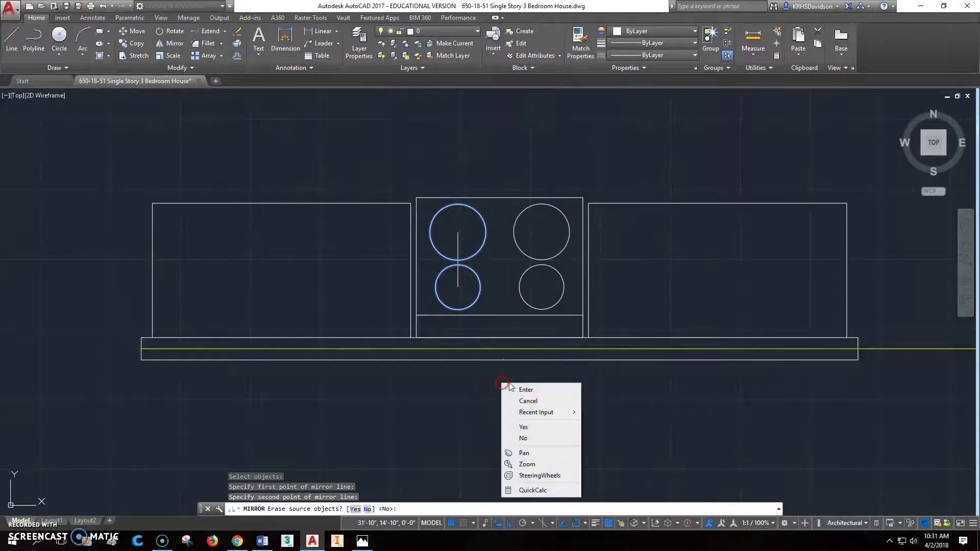
click(547, 396)
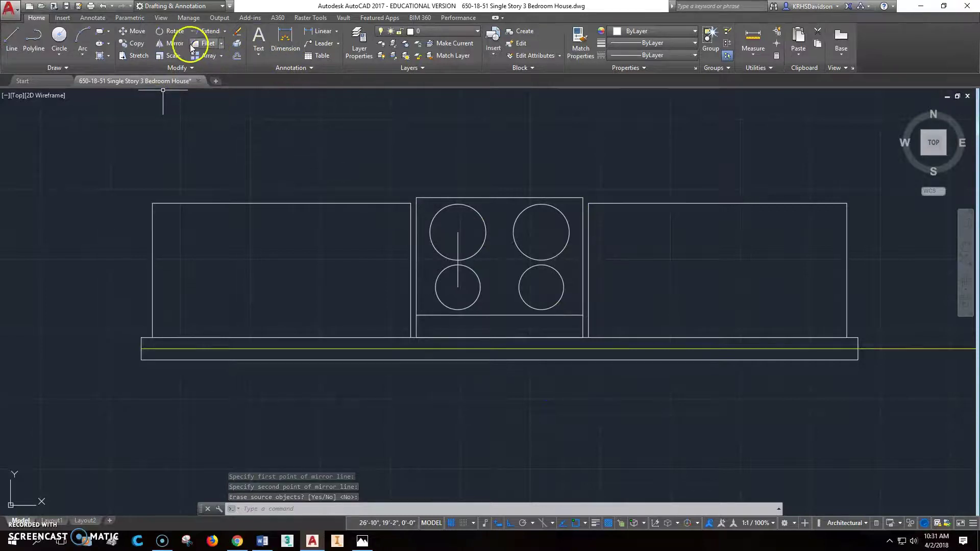
Step: Delete the vertical guide line between the left burners
click(173, 44)
click(545, 285)
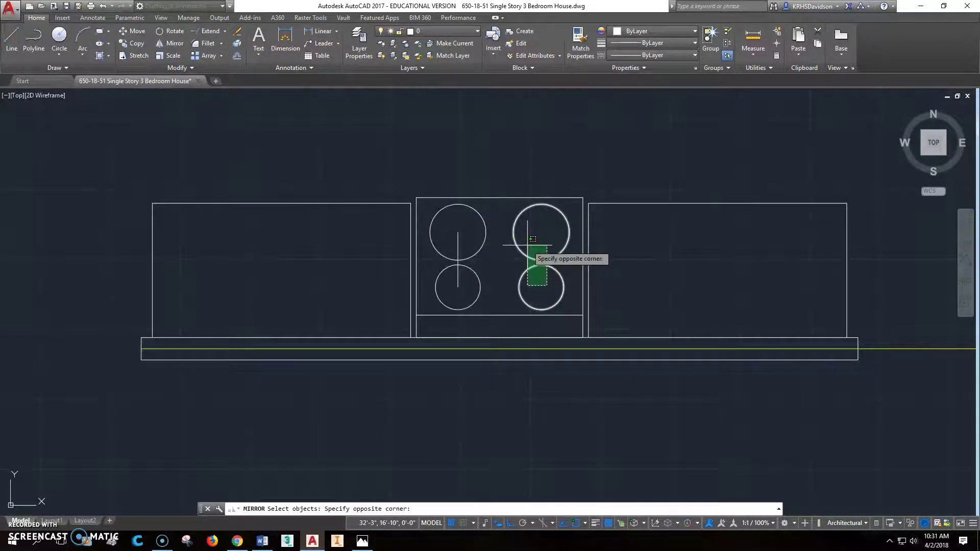
key(Escape)
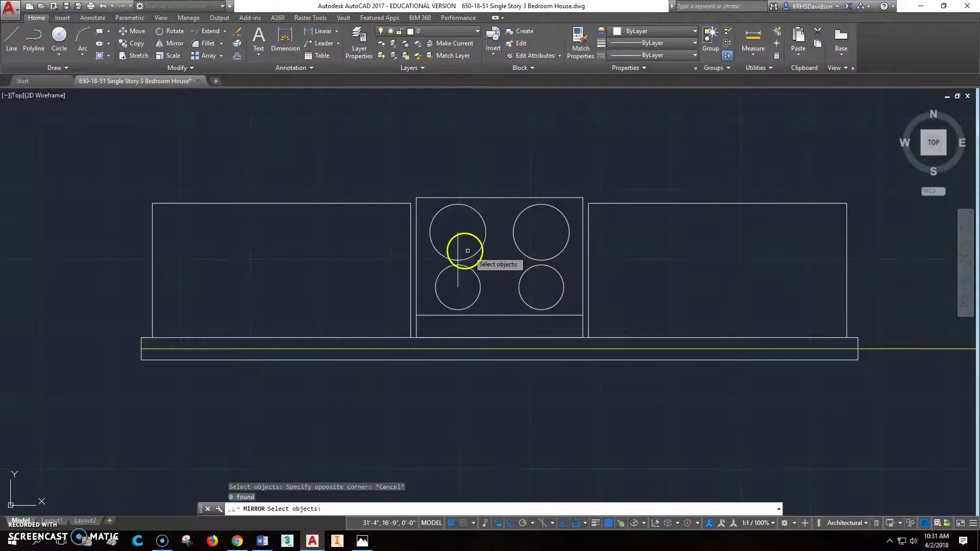
click(486, 242)
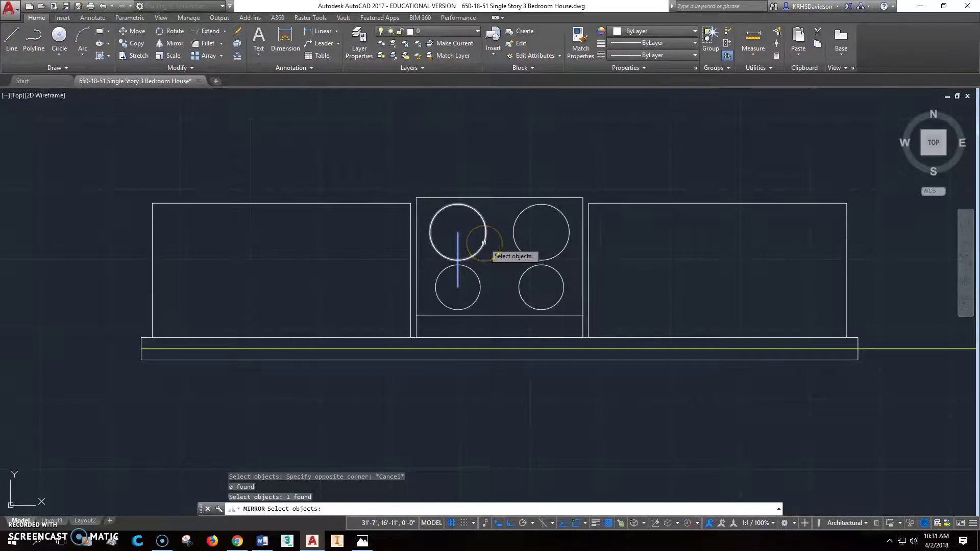
key(Escape)
key(Escape)
click(457, 247)
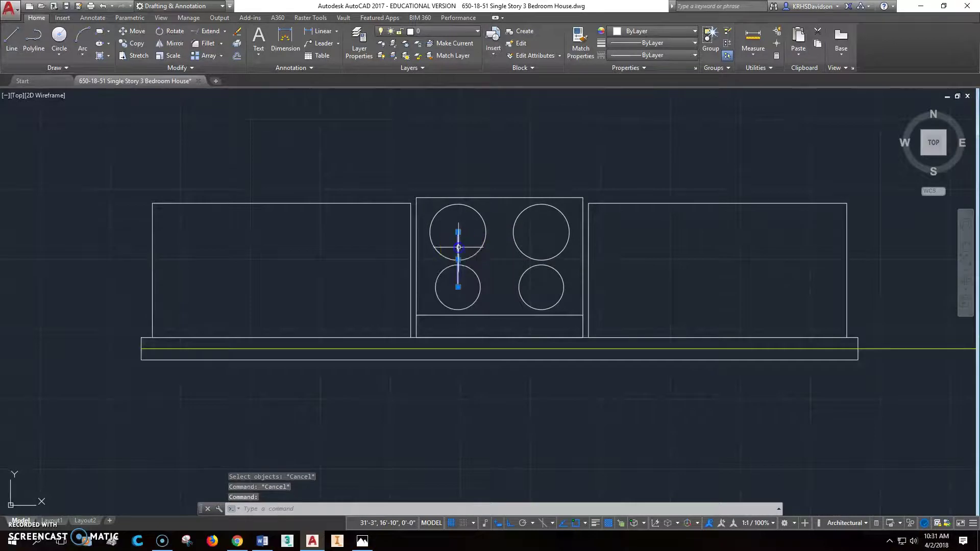
key(Delete)
scroll(576, 253, down, 8)
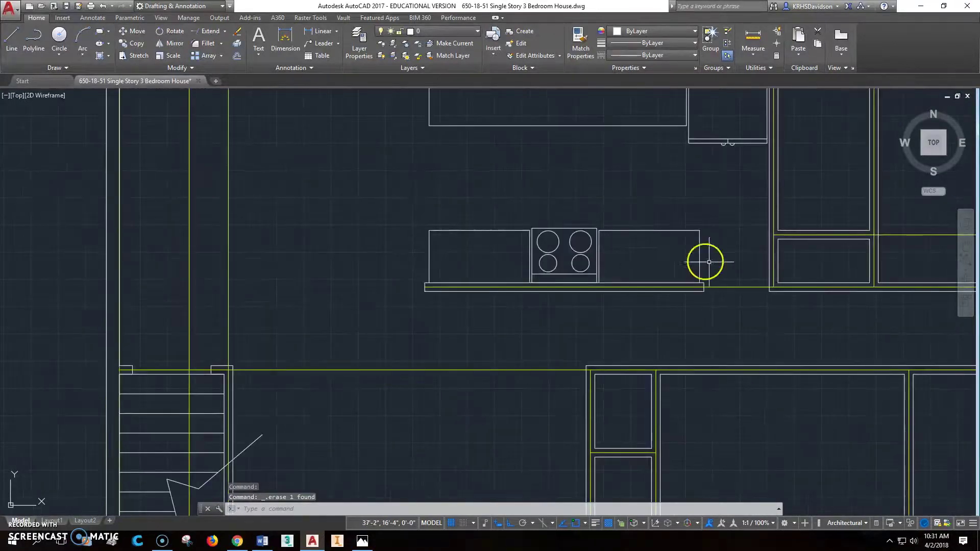
scroll(642, 294, up, 3)
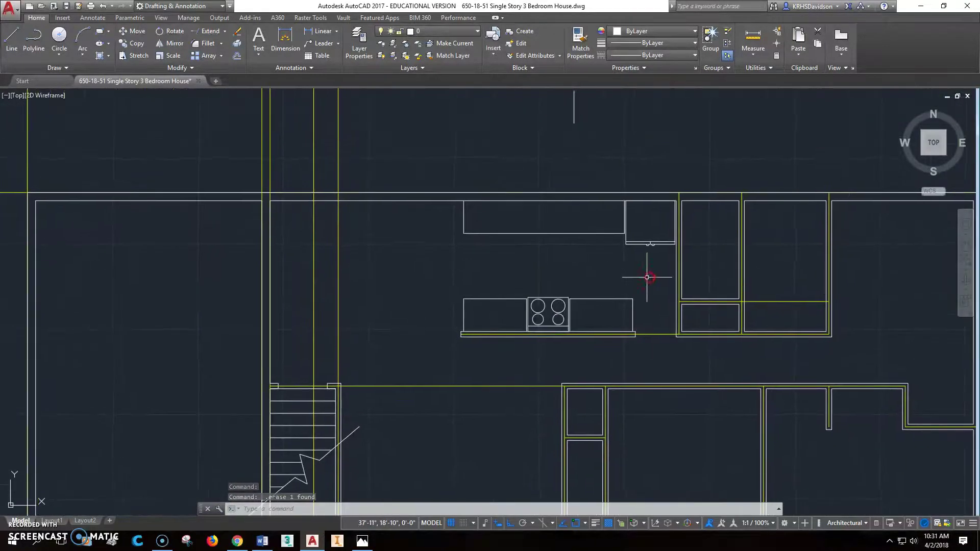
middle_drag(615, 246, 608, 258)
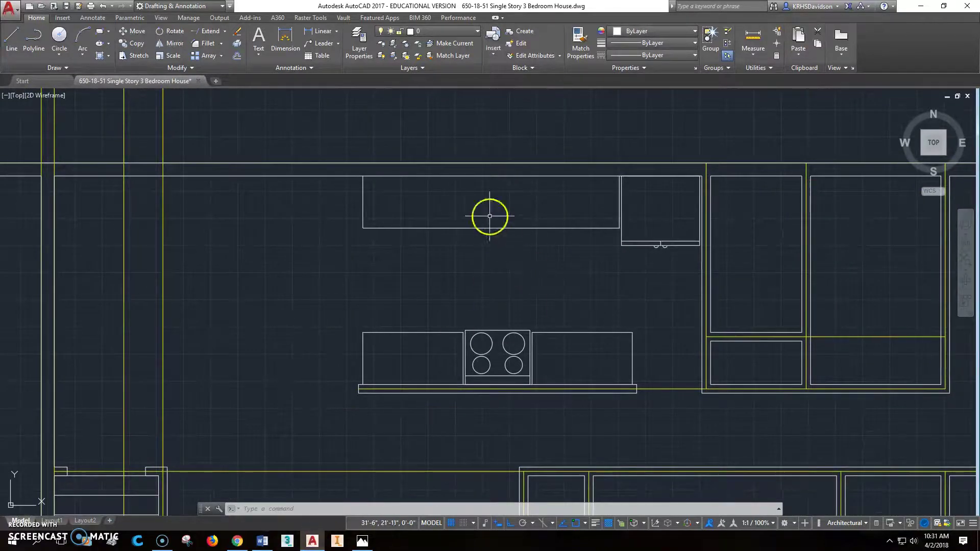
Step: Browse Lowe's 'sink' results, including the $299.00 American Standard Tulsa double-basin sink
click(241, 544)
scroll(498, 360, up, 14)
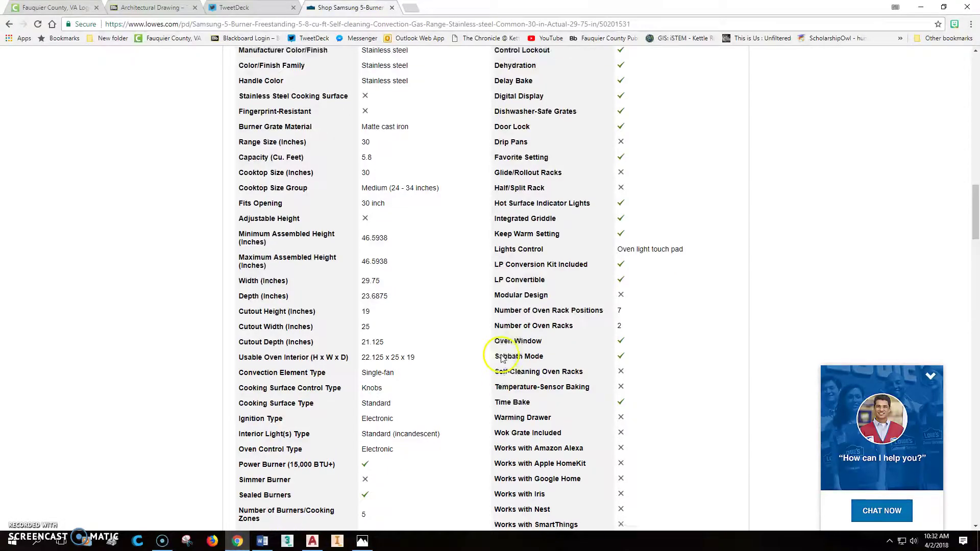
scroll(498, 360, up, 10)
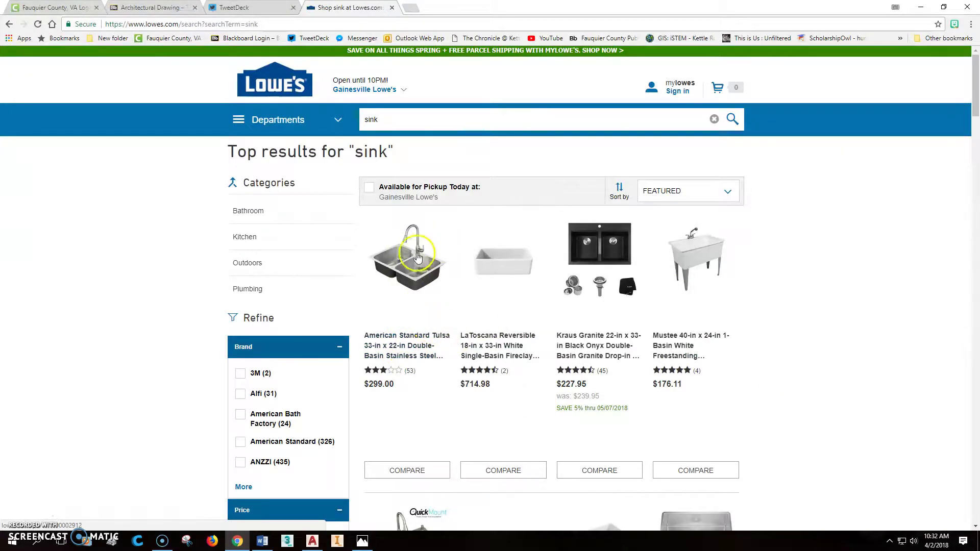
scroll(659, 357, down, 5)
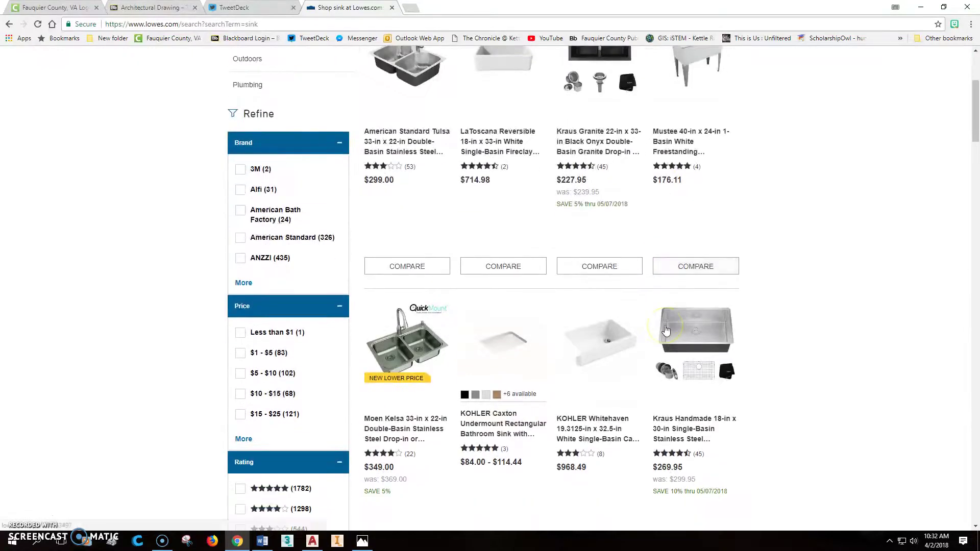
scroll(412, 299, down, 1)
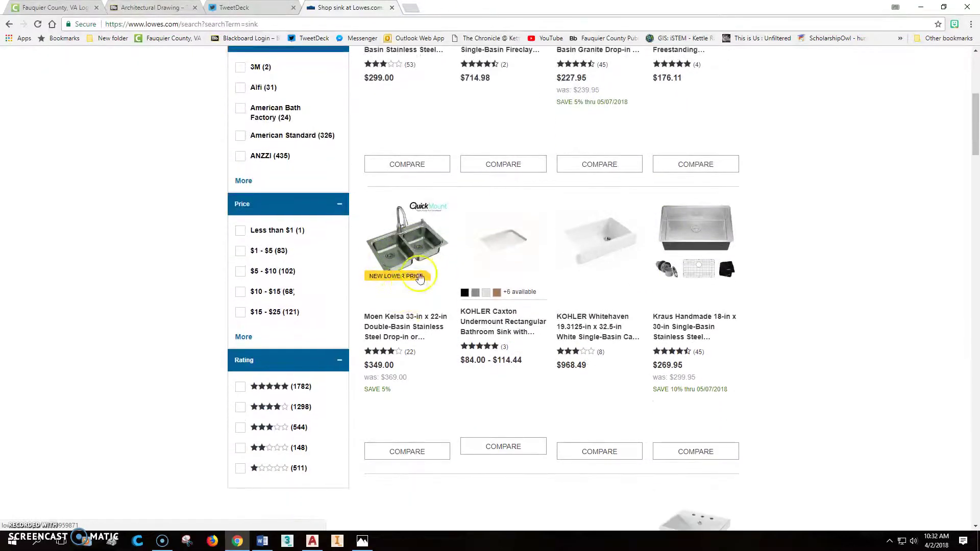
Step: View the Moen Kelsa sink's specifications: 33-inch width, 22-inch length, 9-inch bowls
click(410, 260)
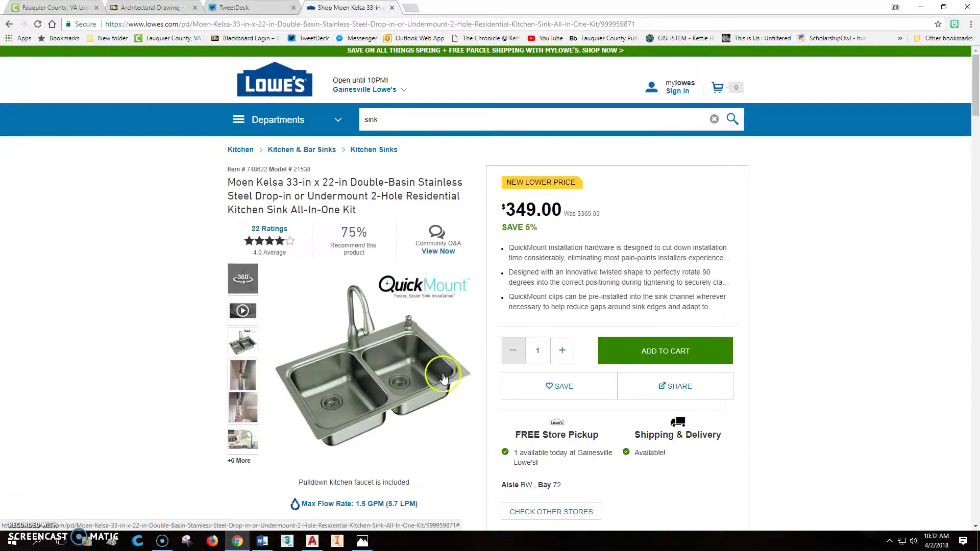
scroll(375, 286, down, 14)
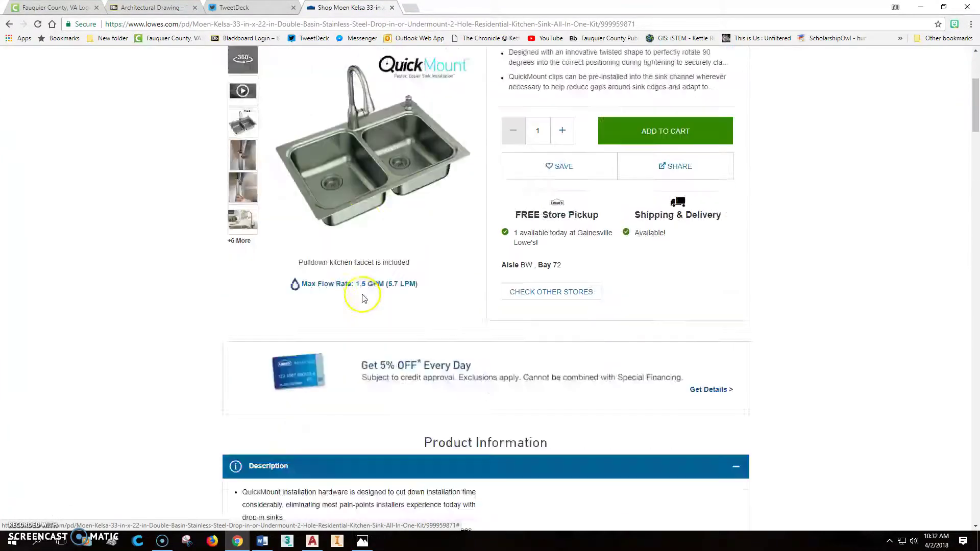
click(276, 257)
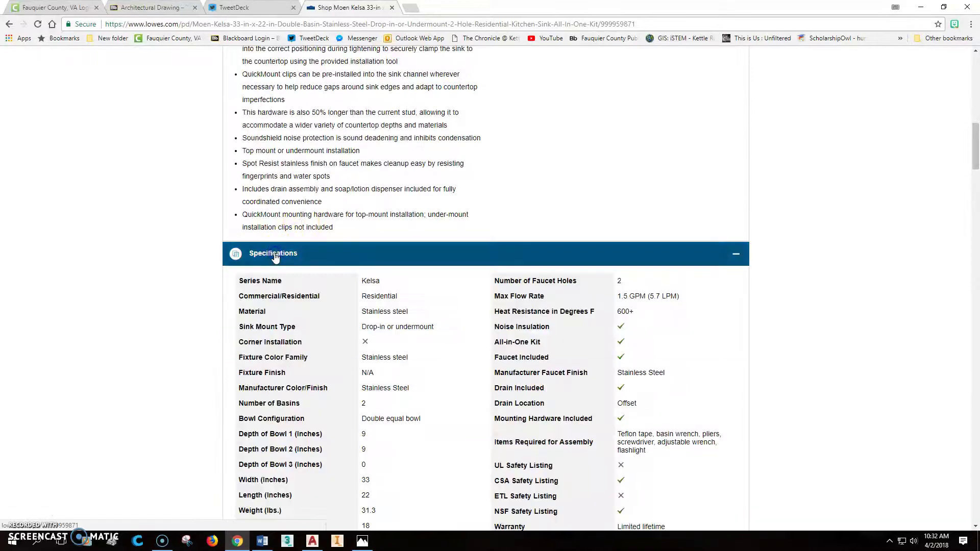
scroll(455, 280, down, 3)
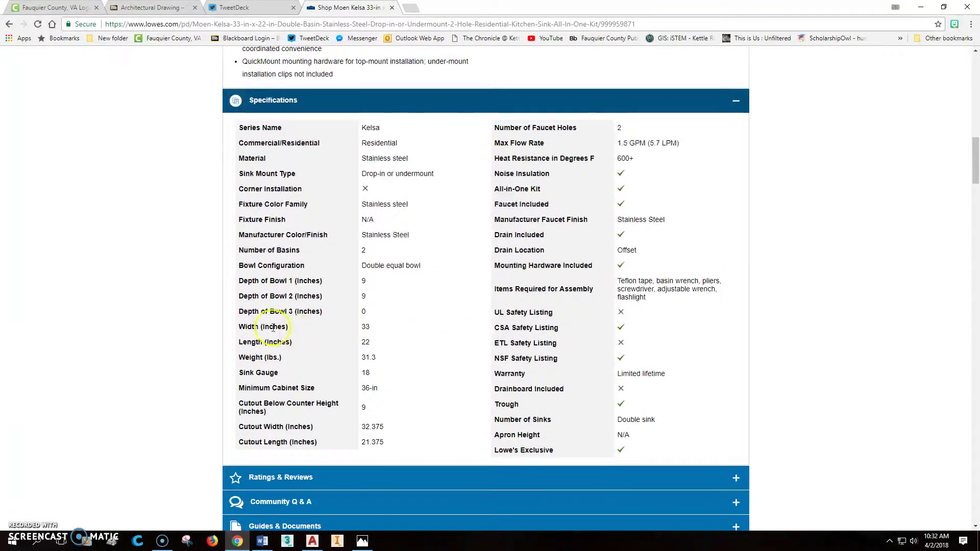